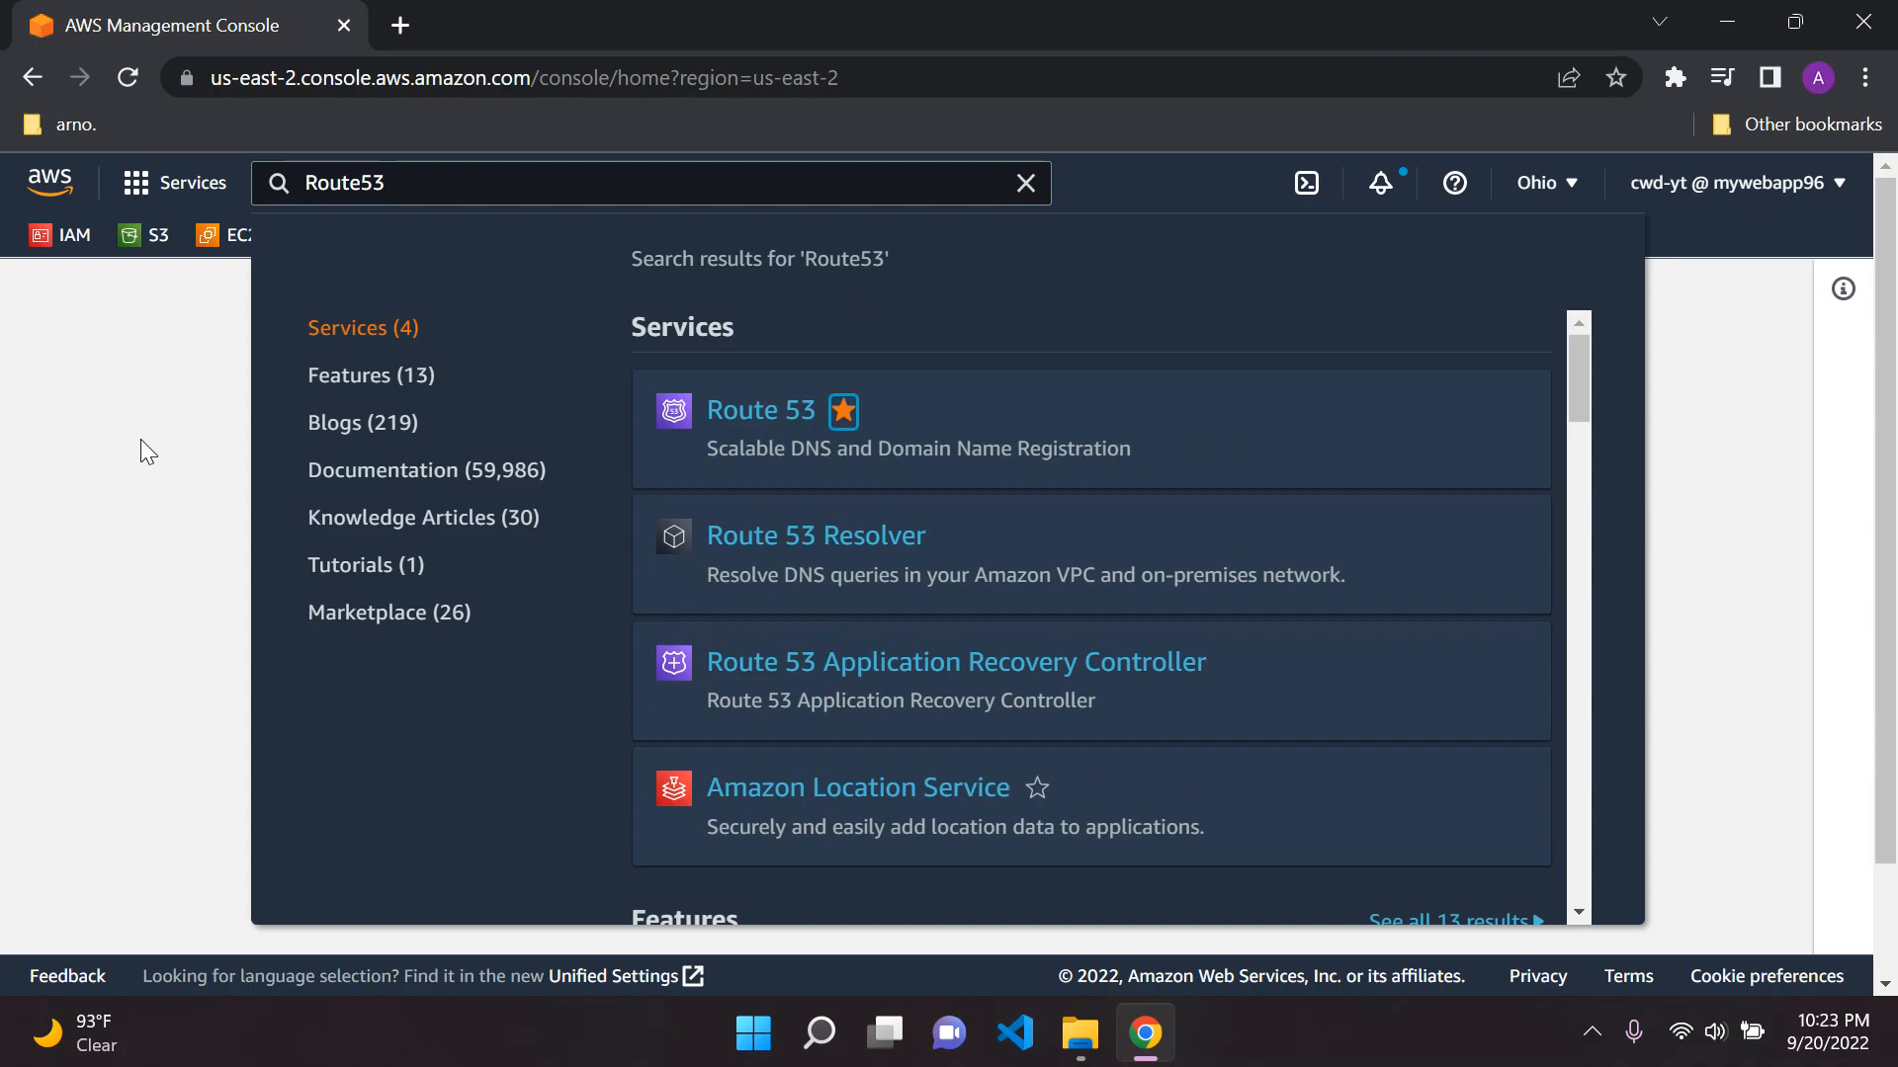
Open the Route 53 service and go from its home page to the Get started page
left_click(1024, 183)
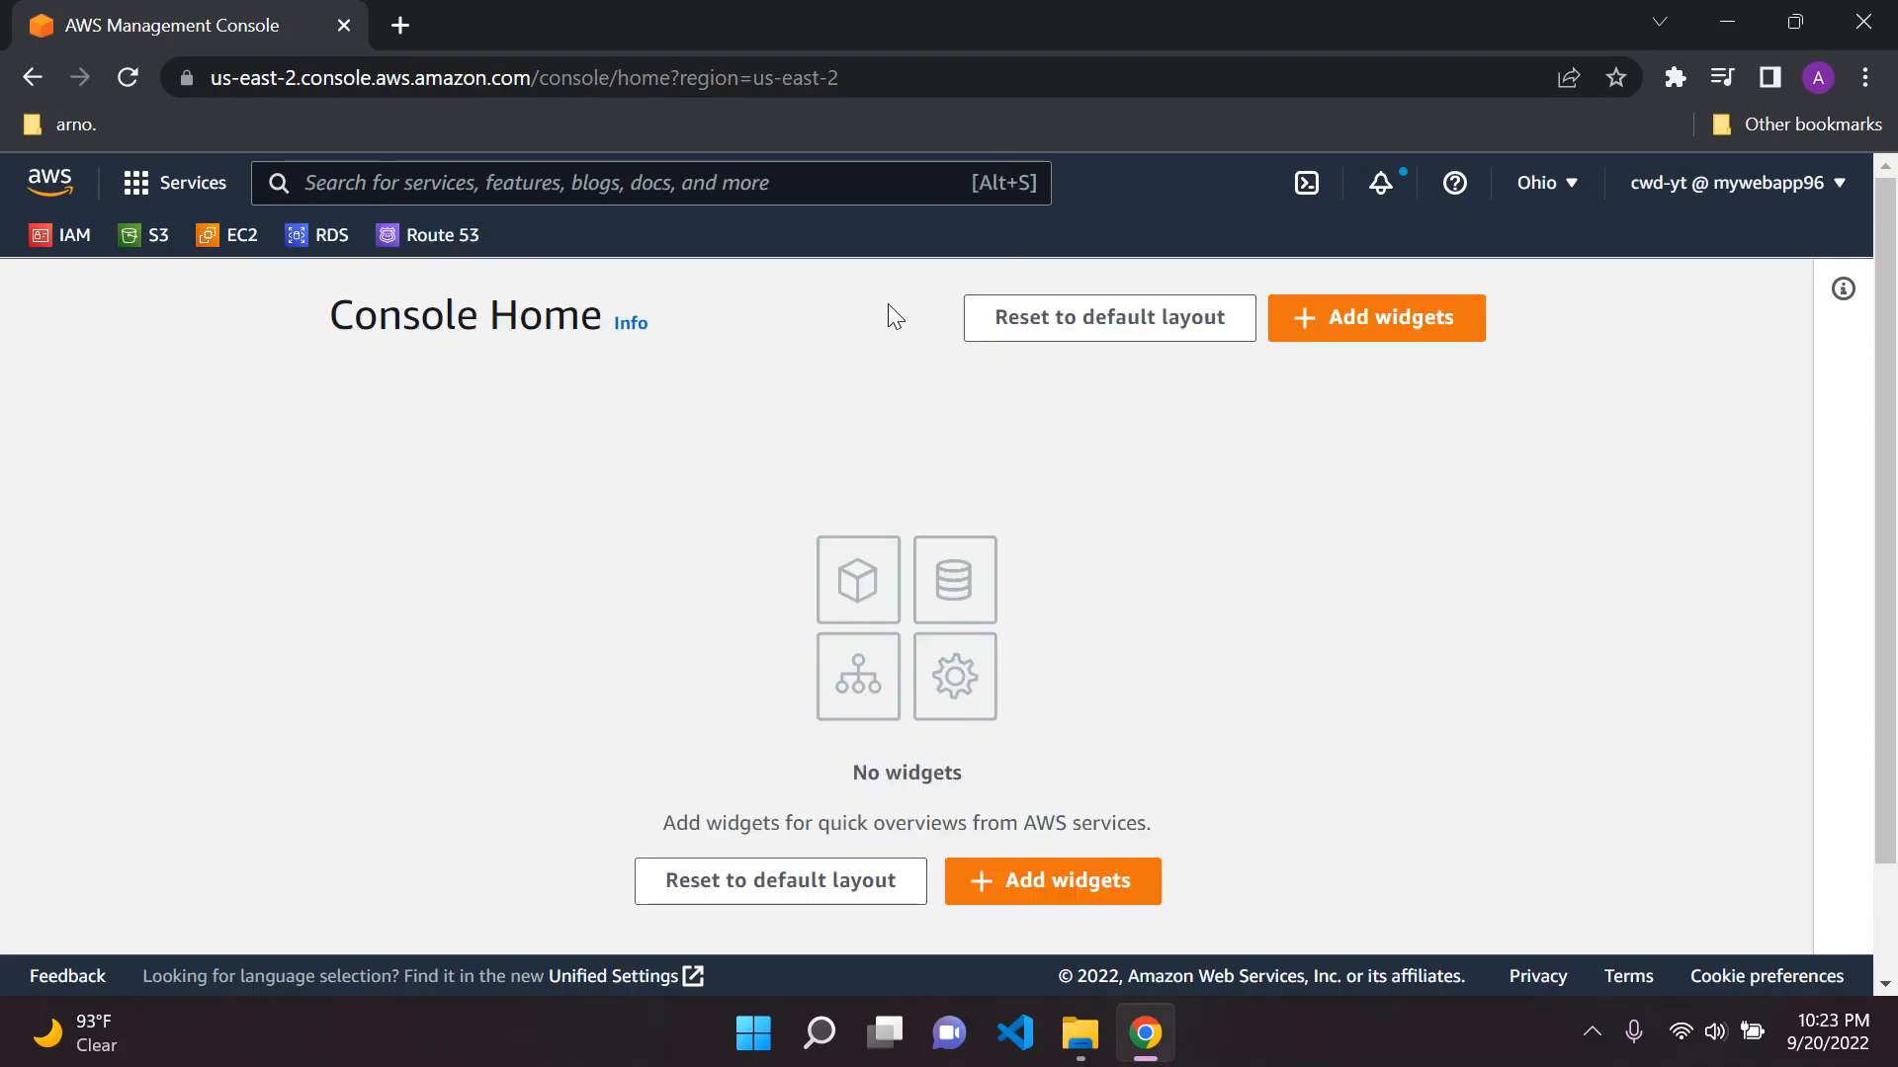
left_click(427, 242)
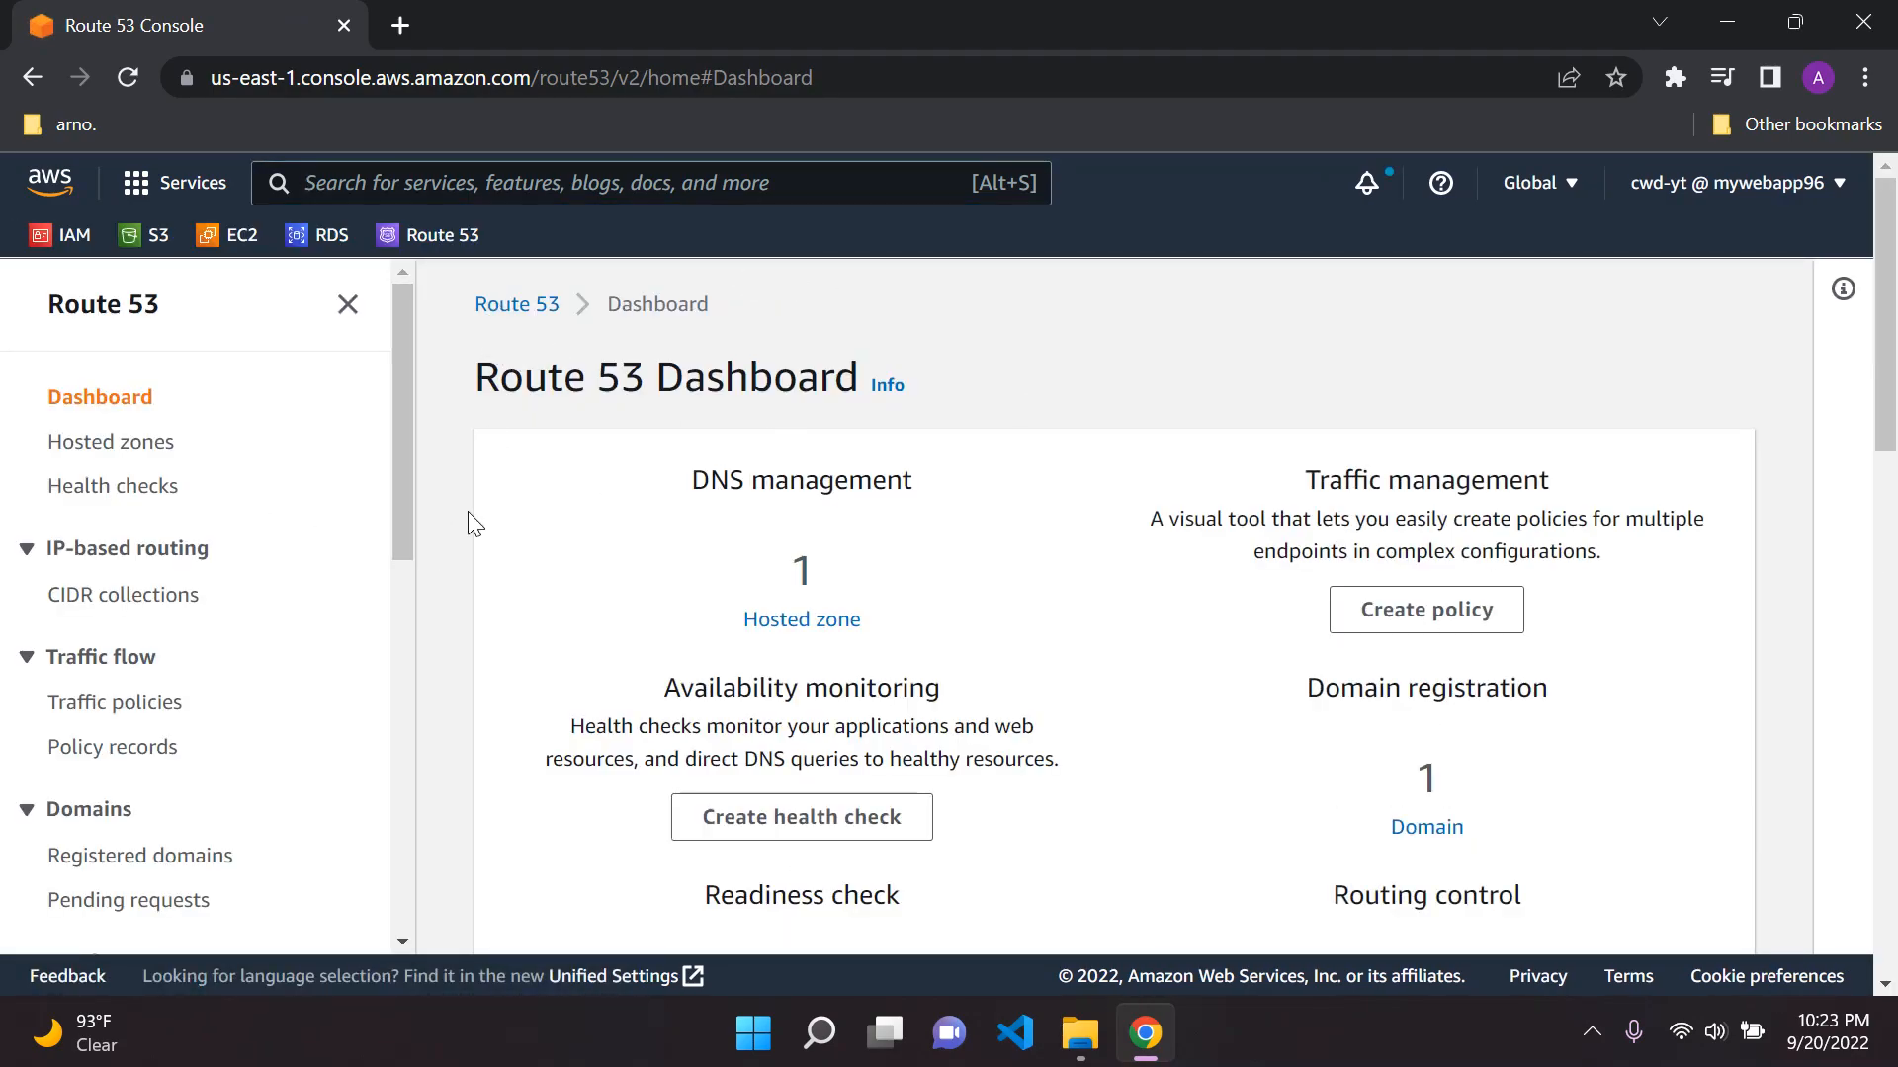
left_click(347, 305)
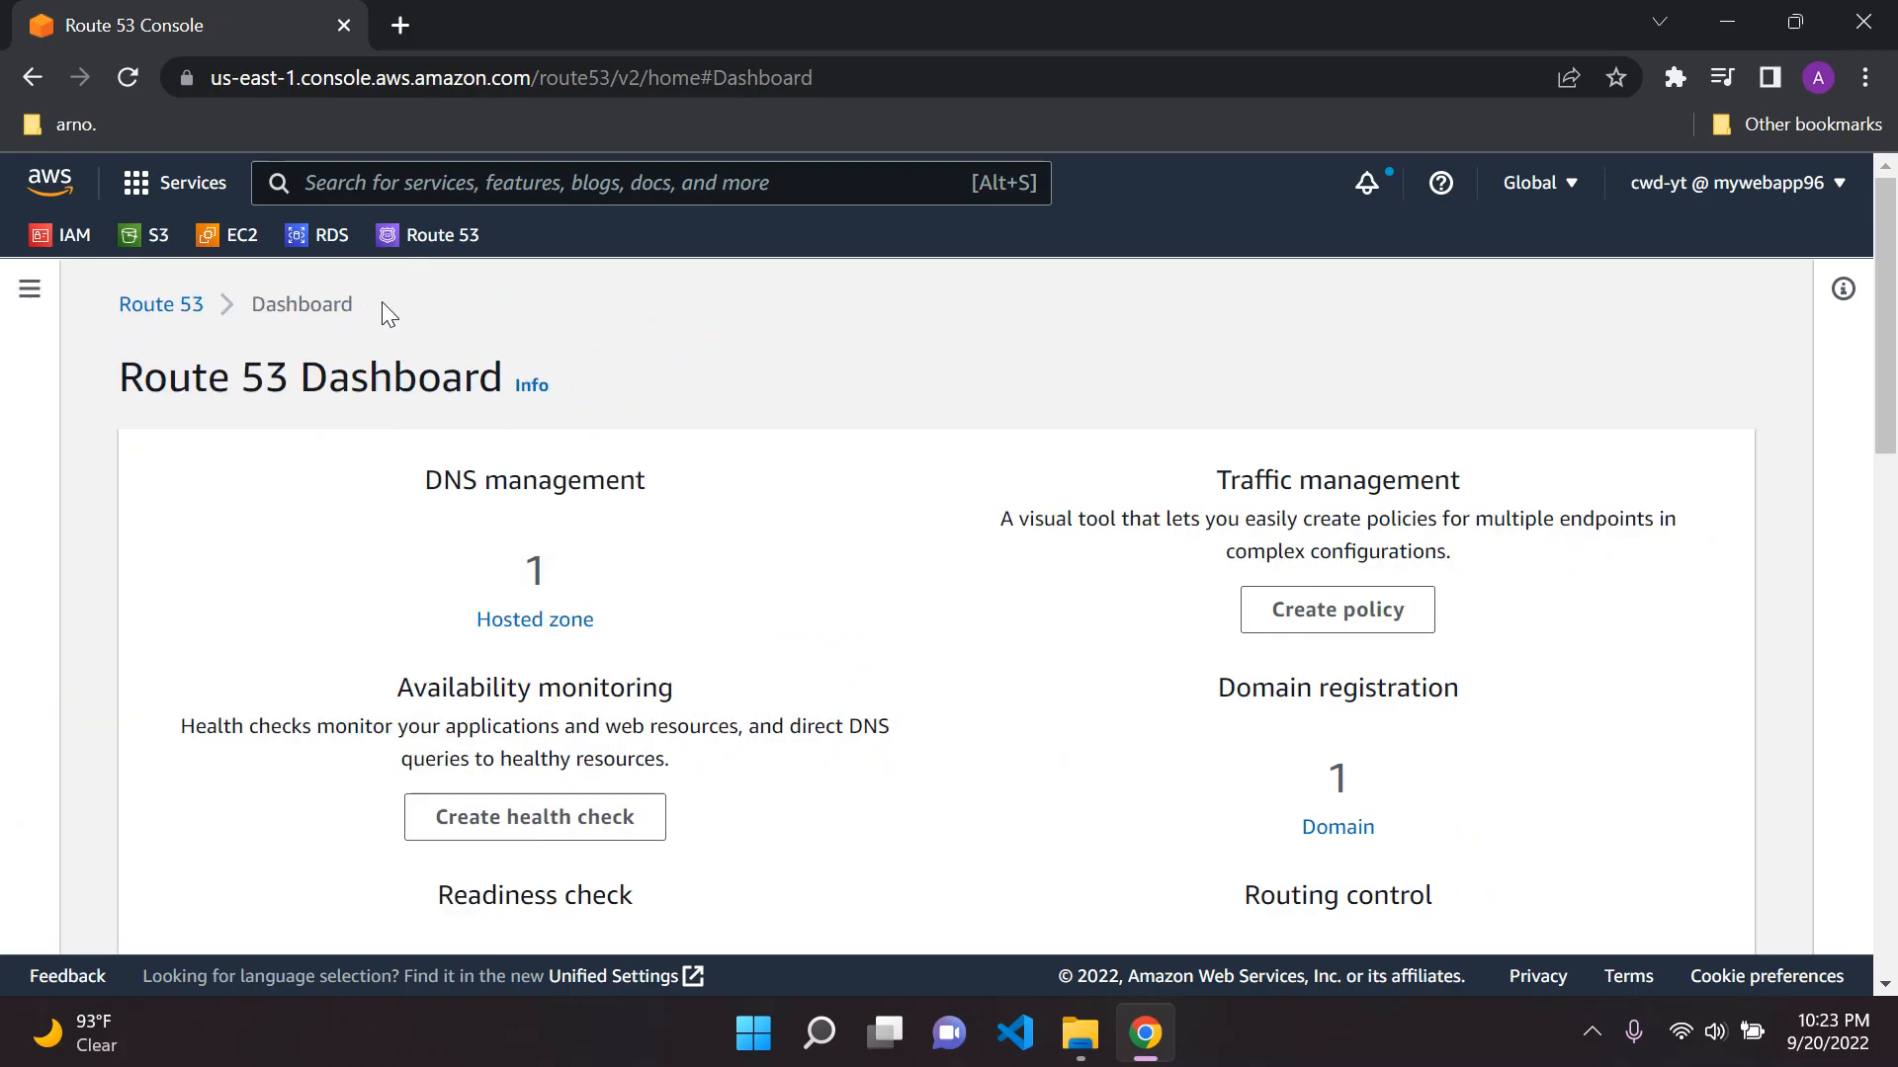
left_click(184, 308)
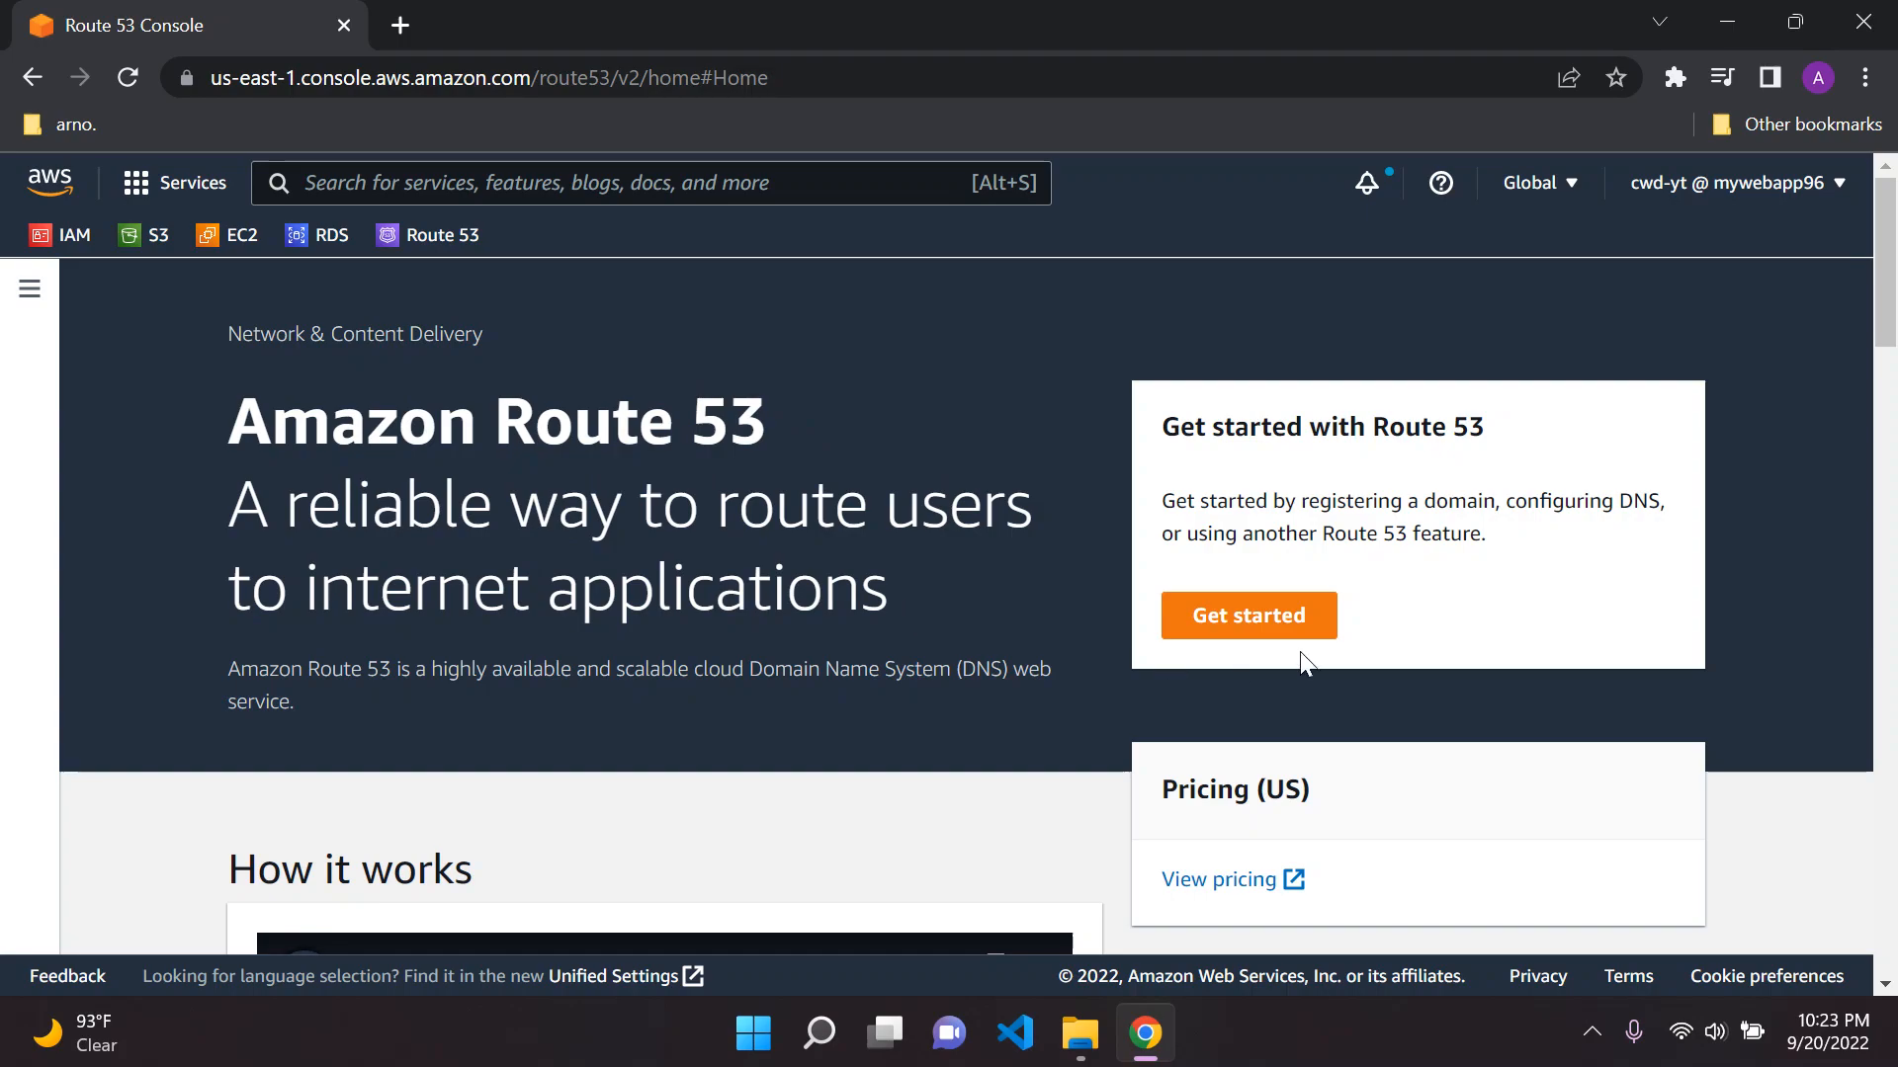
left_click(1244, 620)
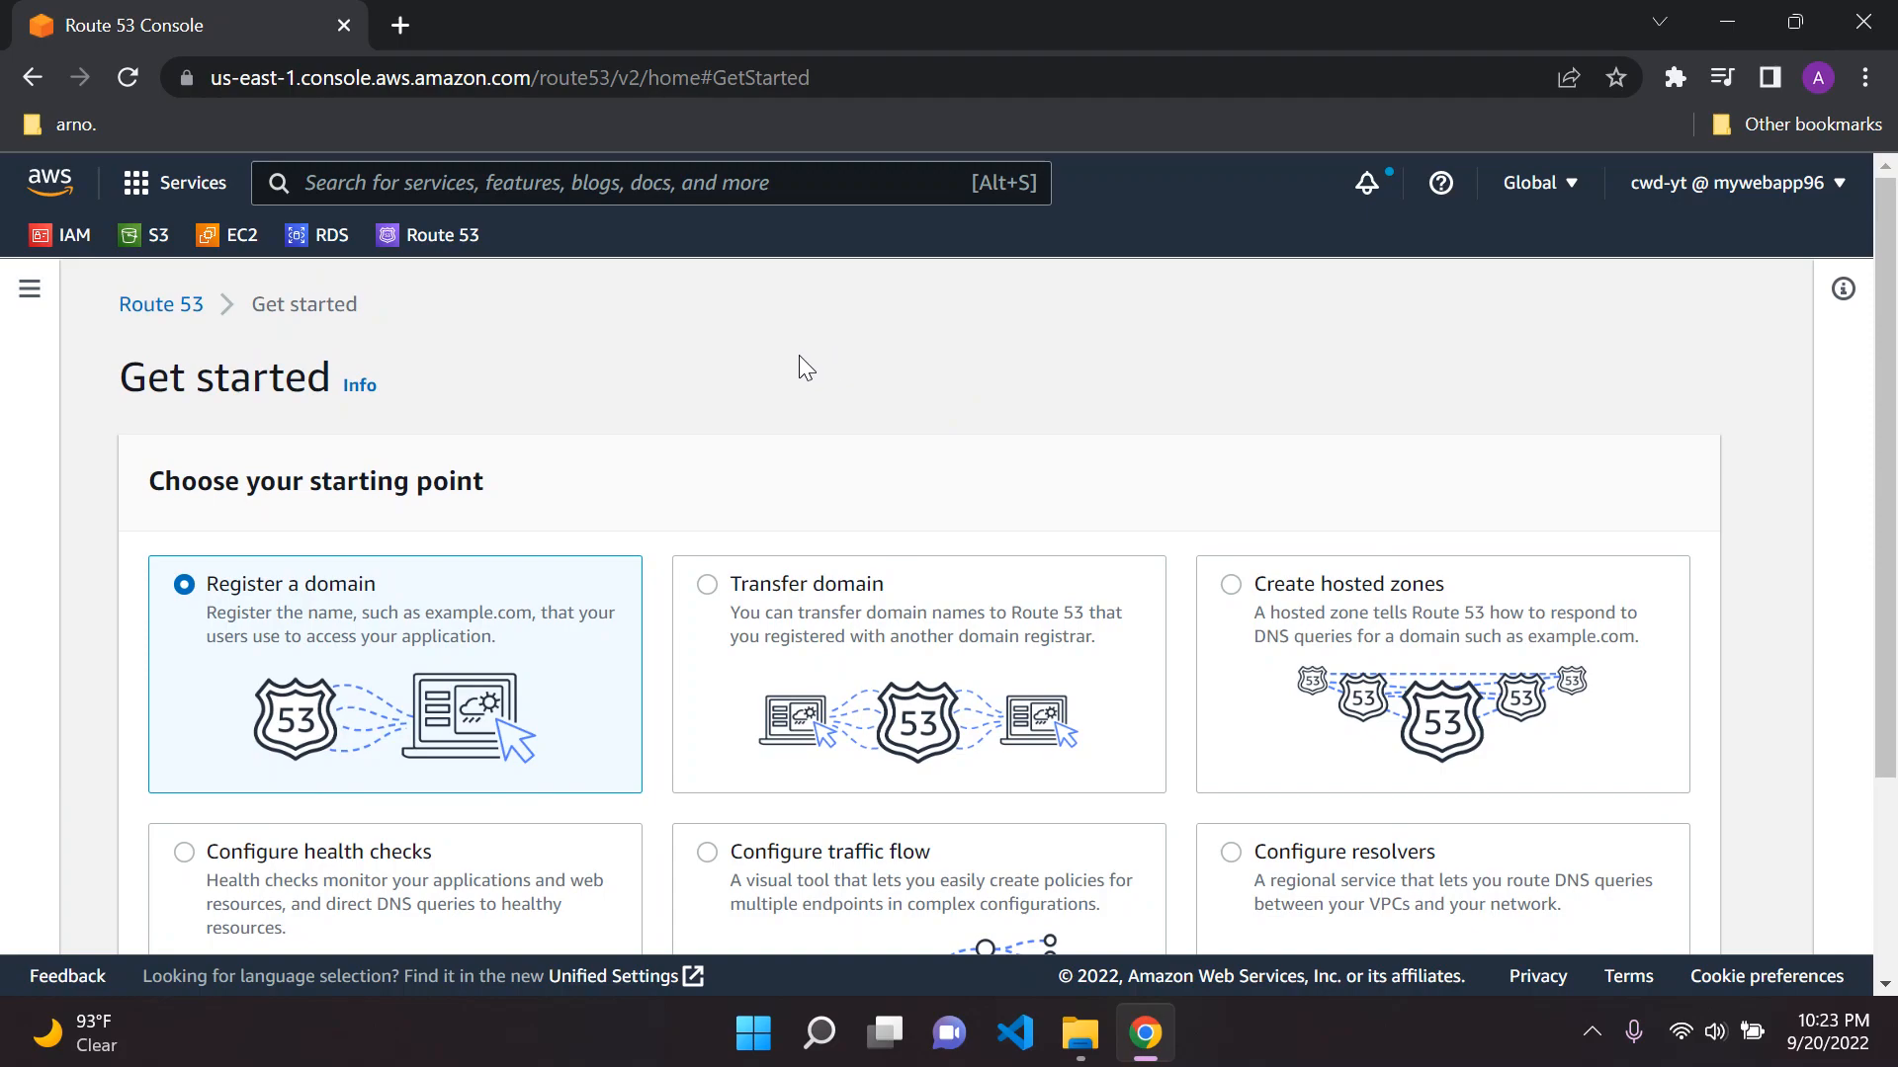
Review the available starting points and get started with registering a domain
scroll(799, 361, "down", 2)
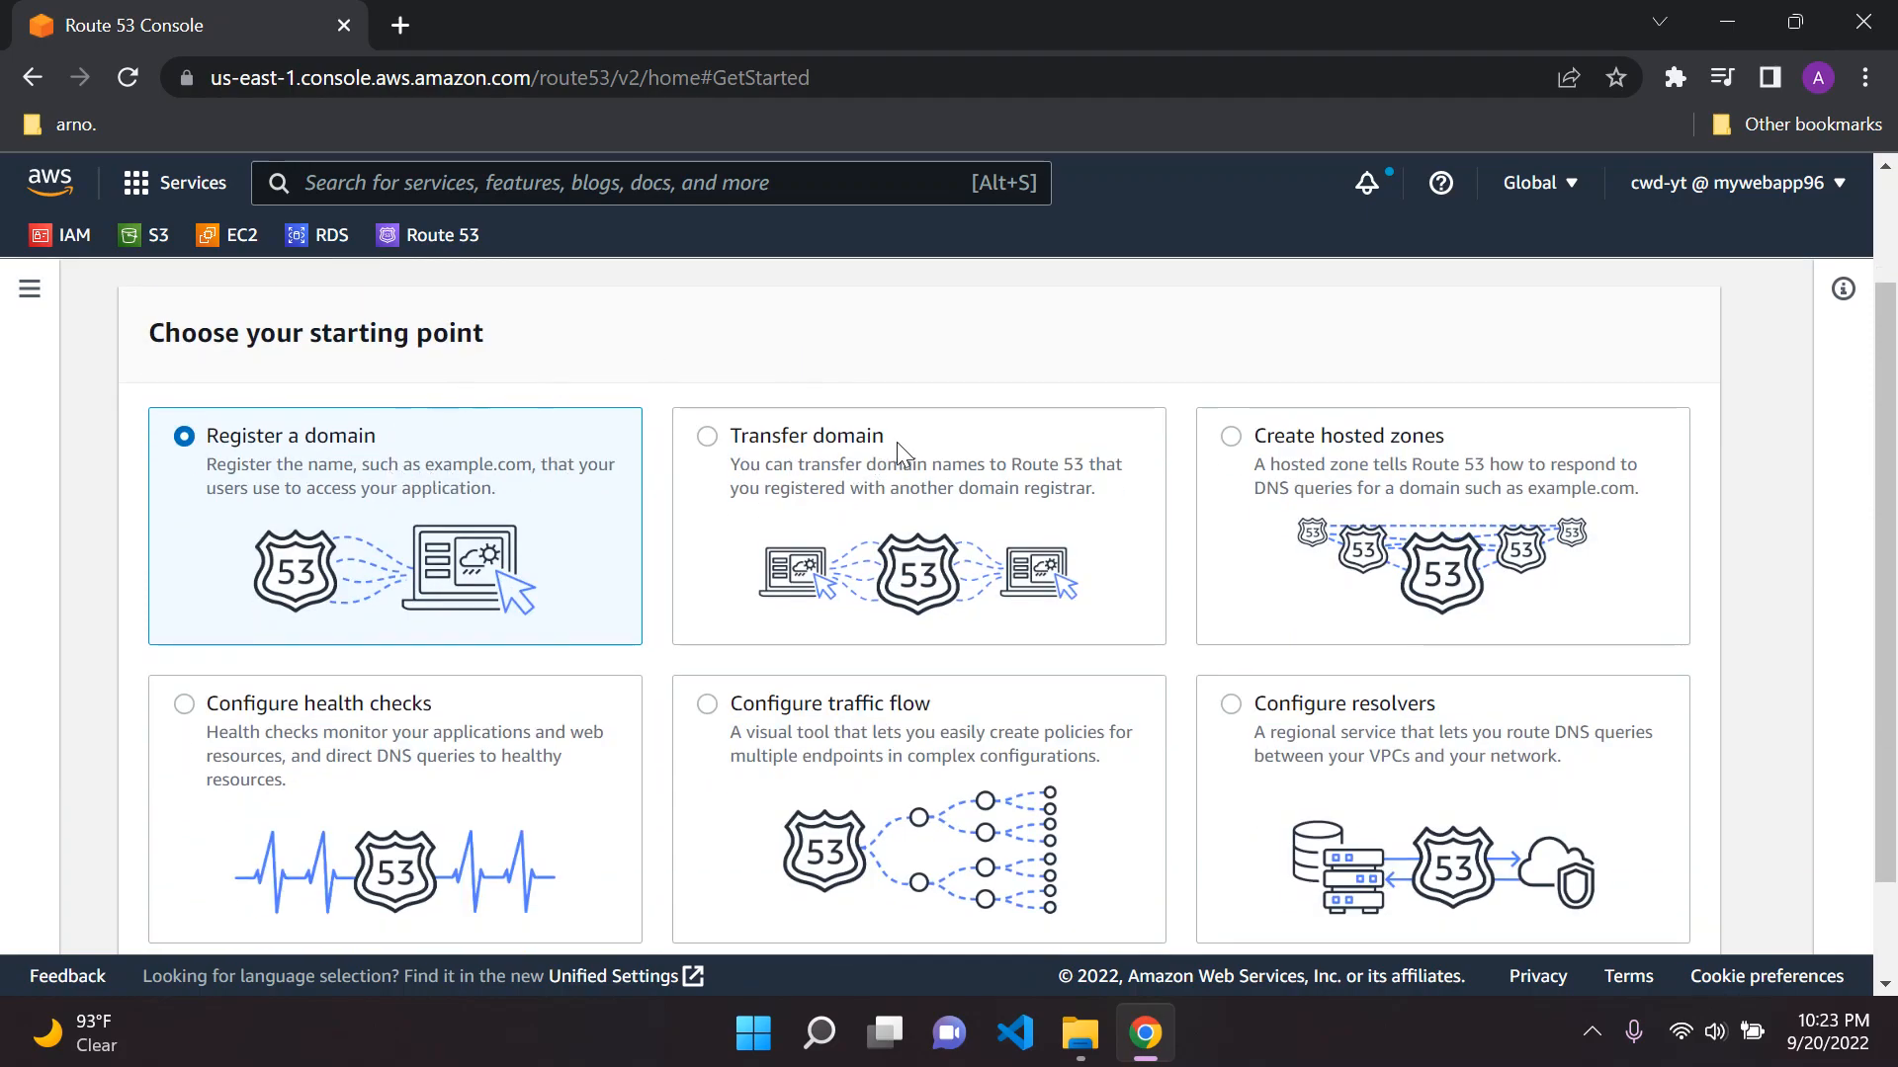
scroll(1280, 459, "down", 2)
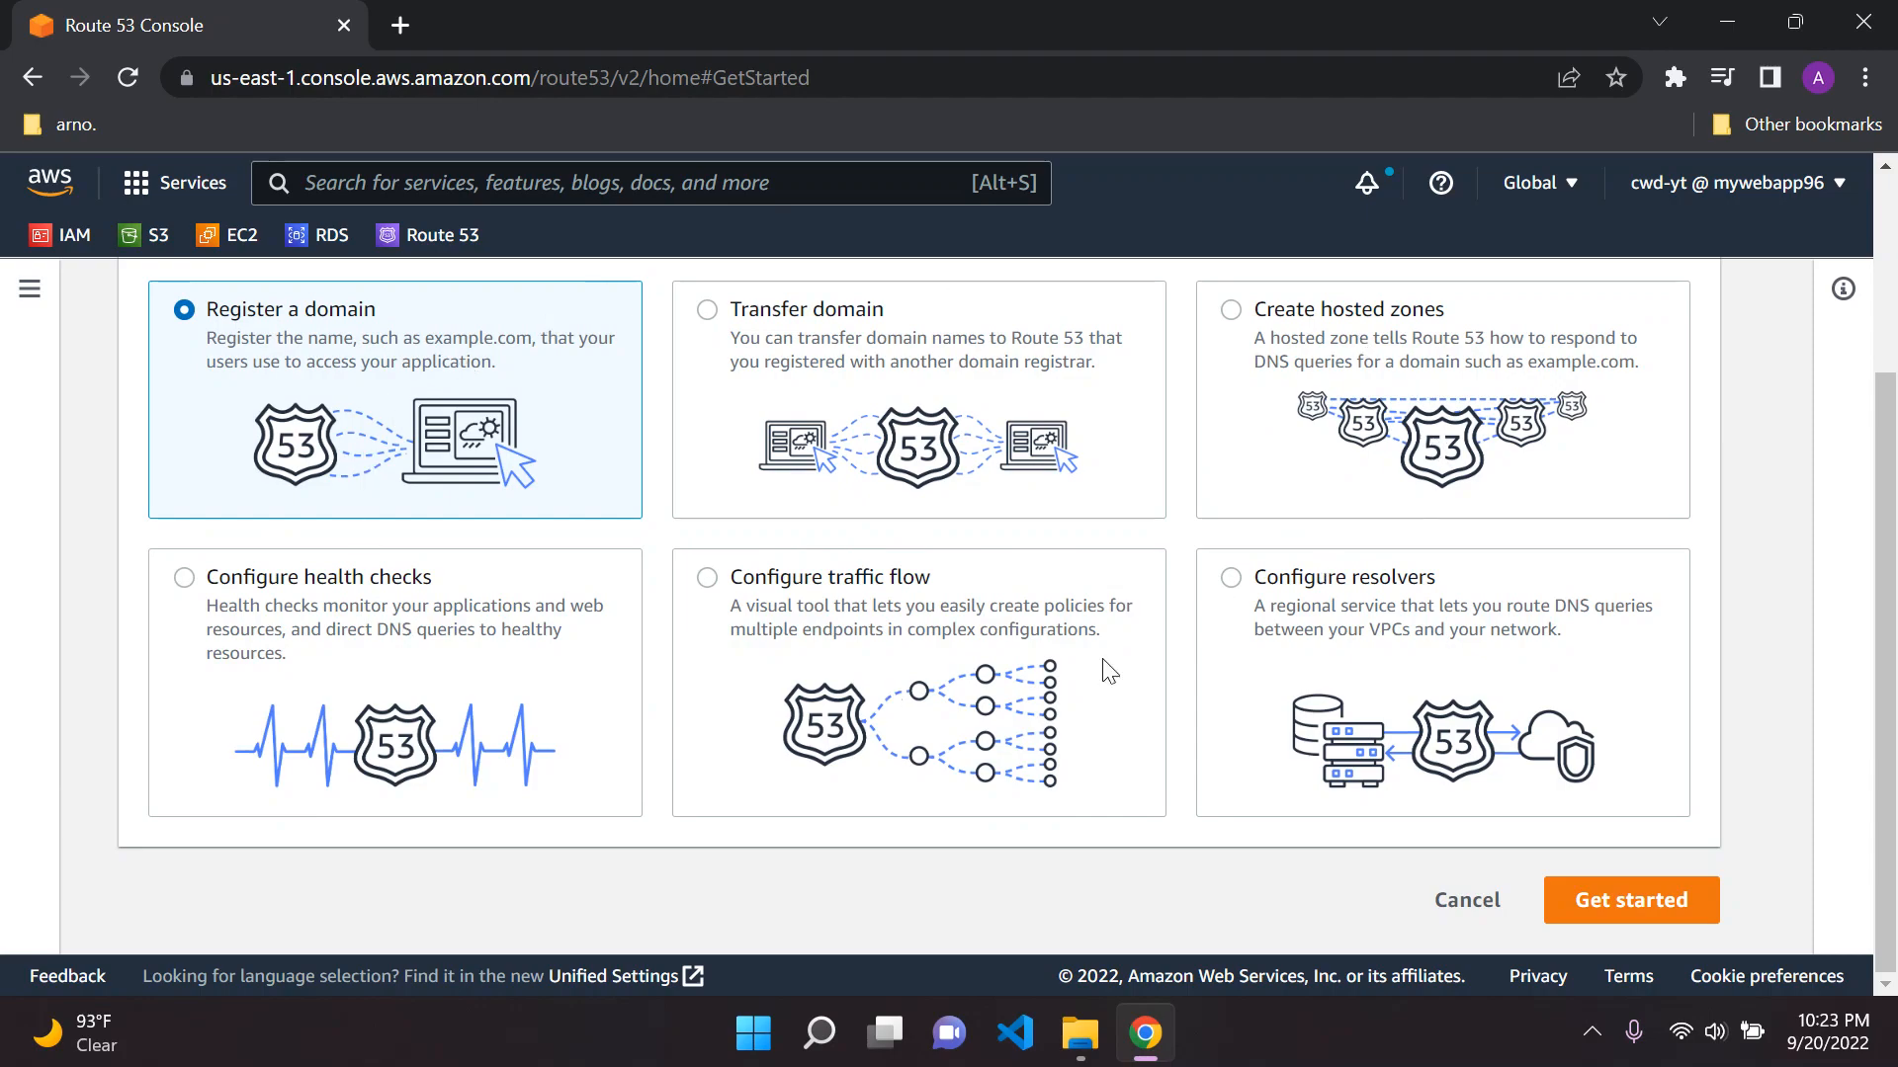
scroll(1008, 605, "up", 3)
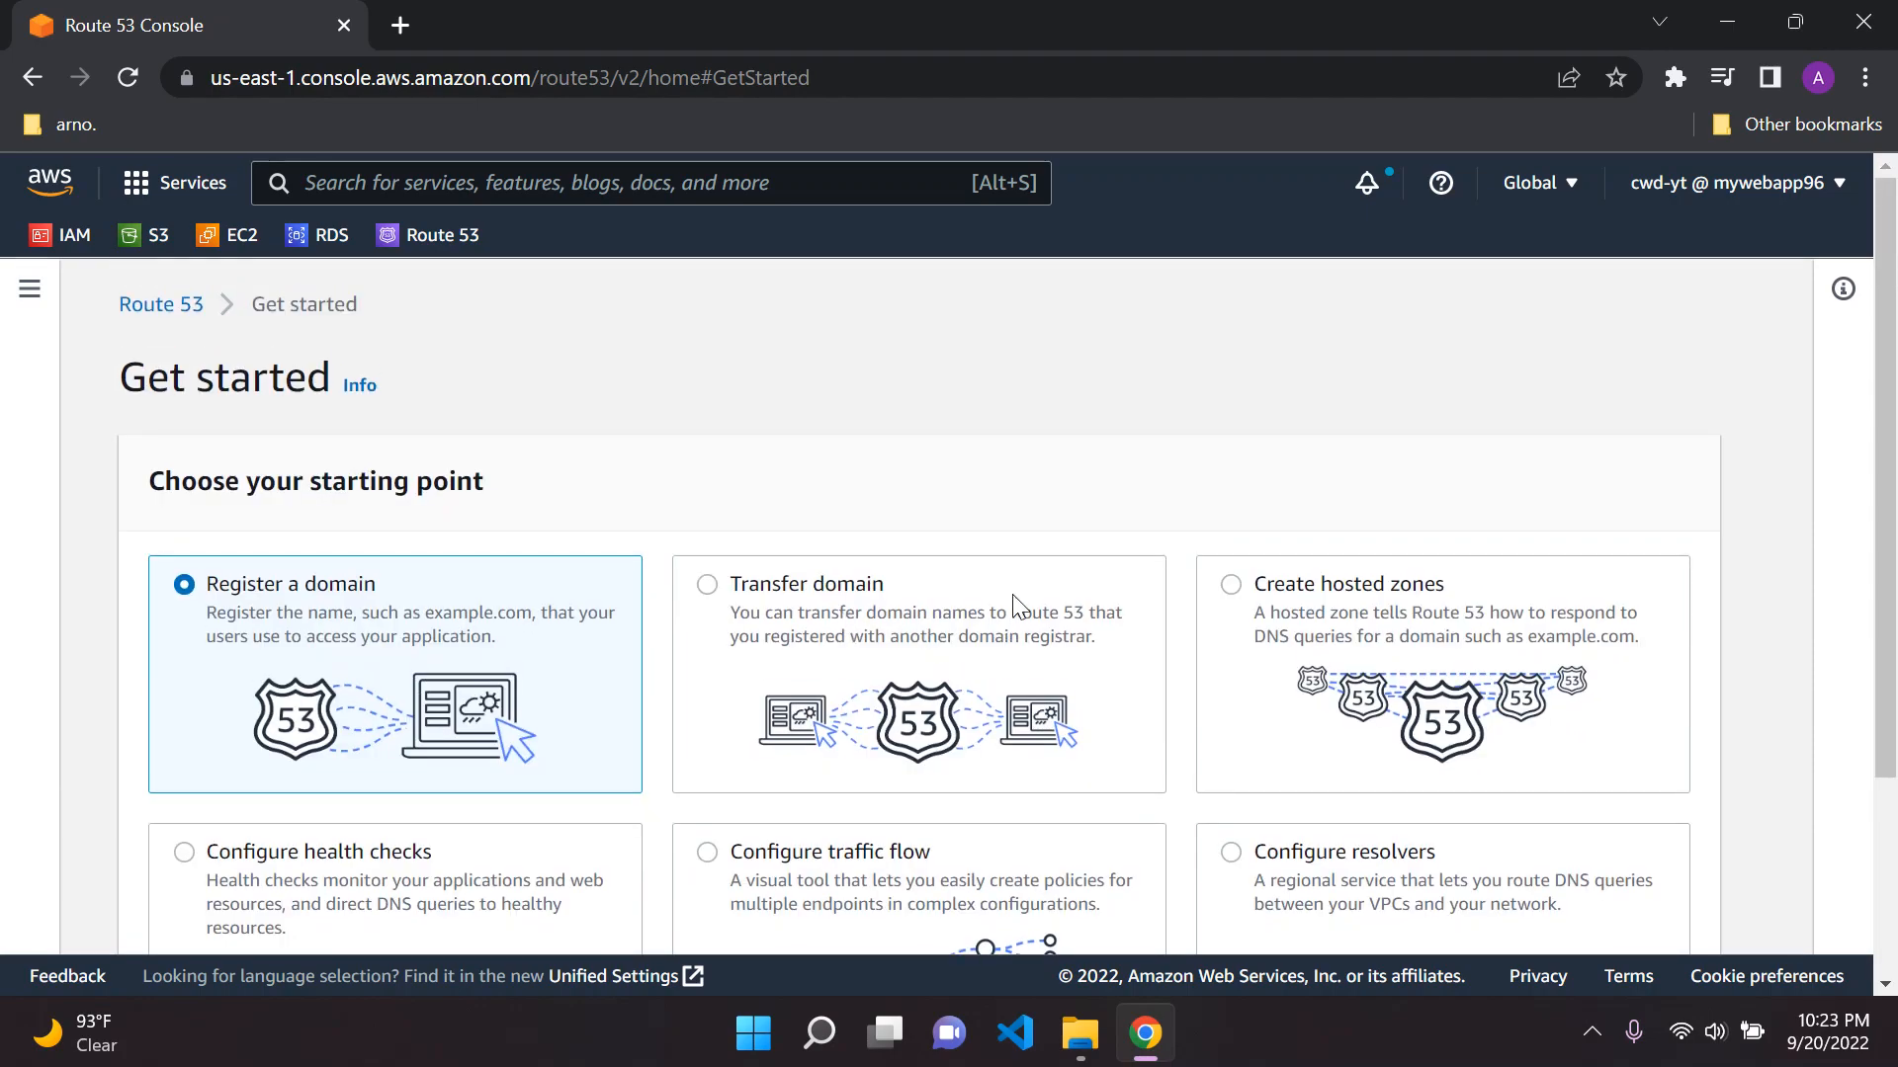
scroll(1006, 598, "down", 1)
scroll(936, 480, "up", 2)
scroll(442, 460, "down", 2)
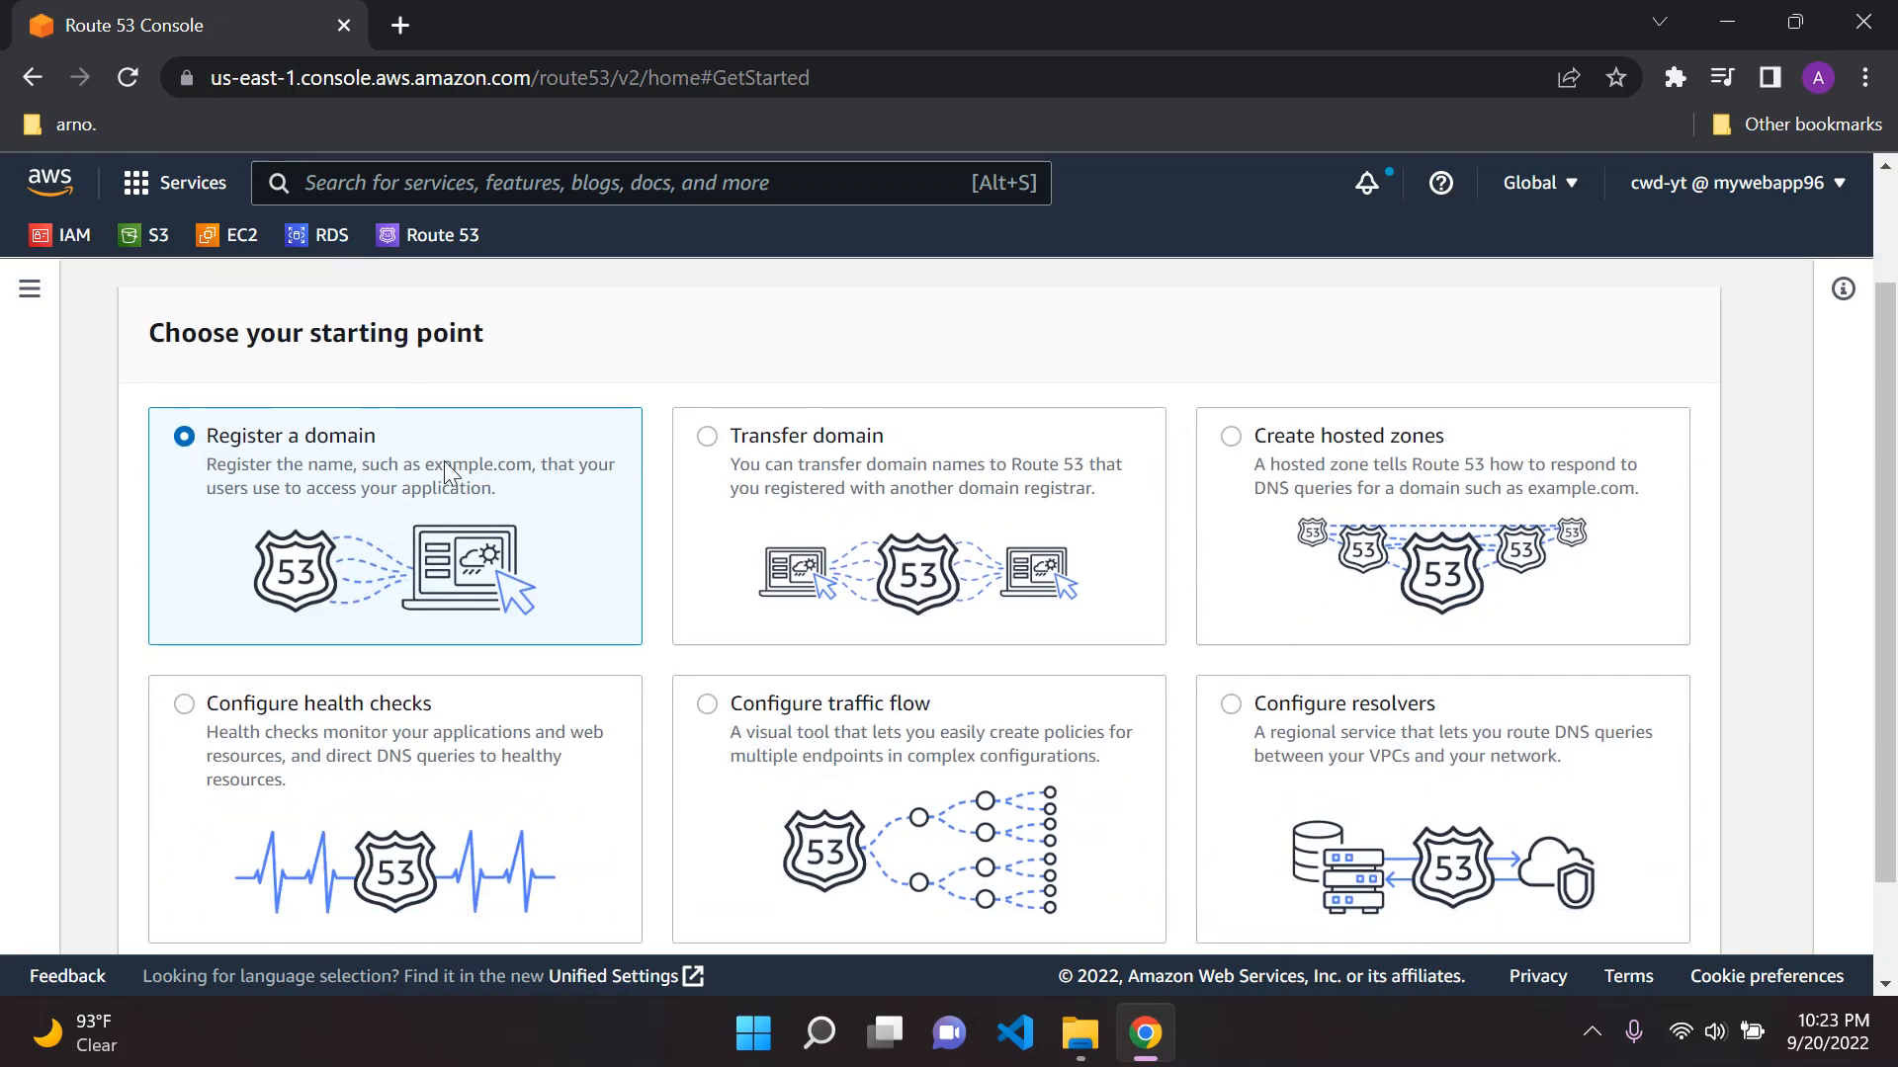
scroll(1690, 751, "down", 2)
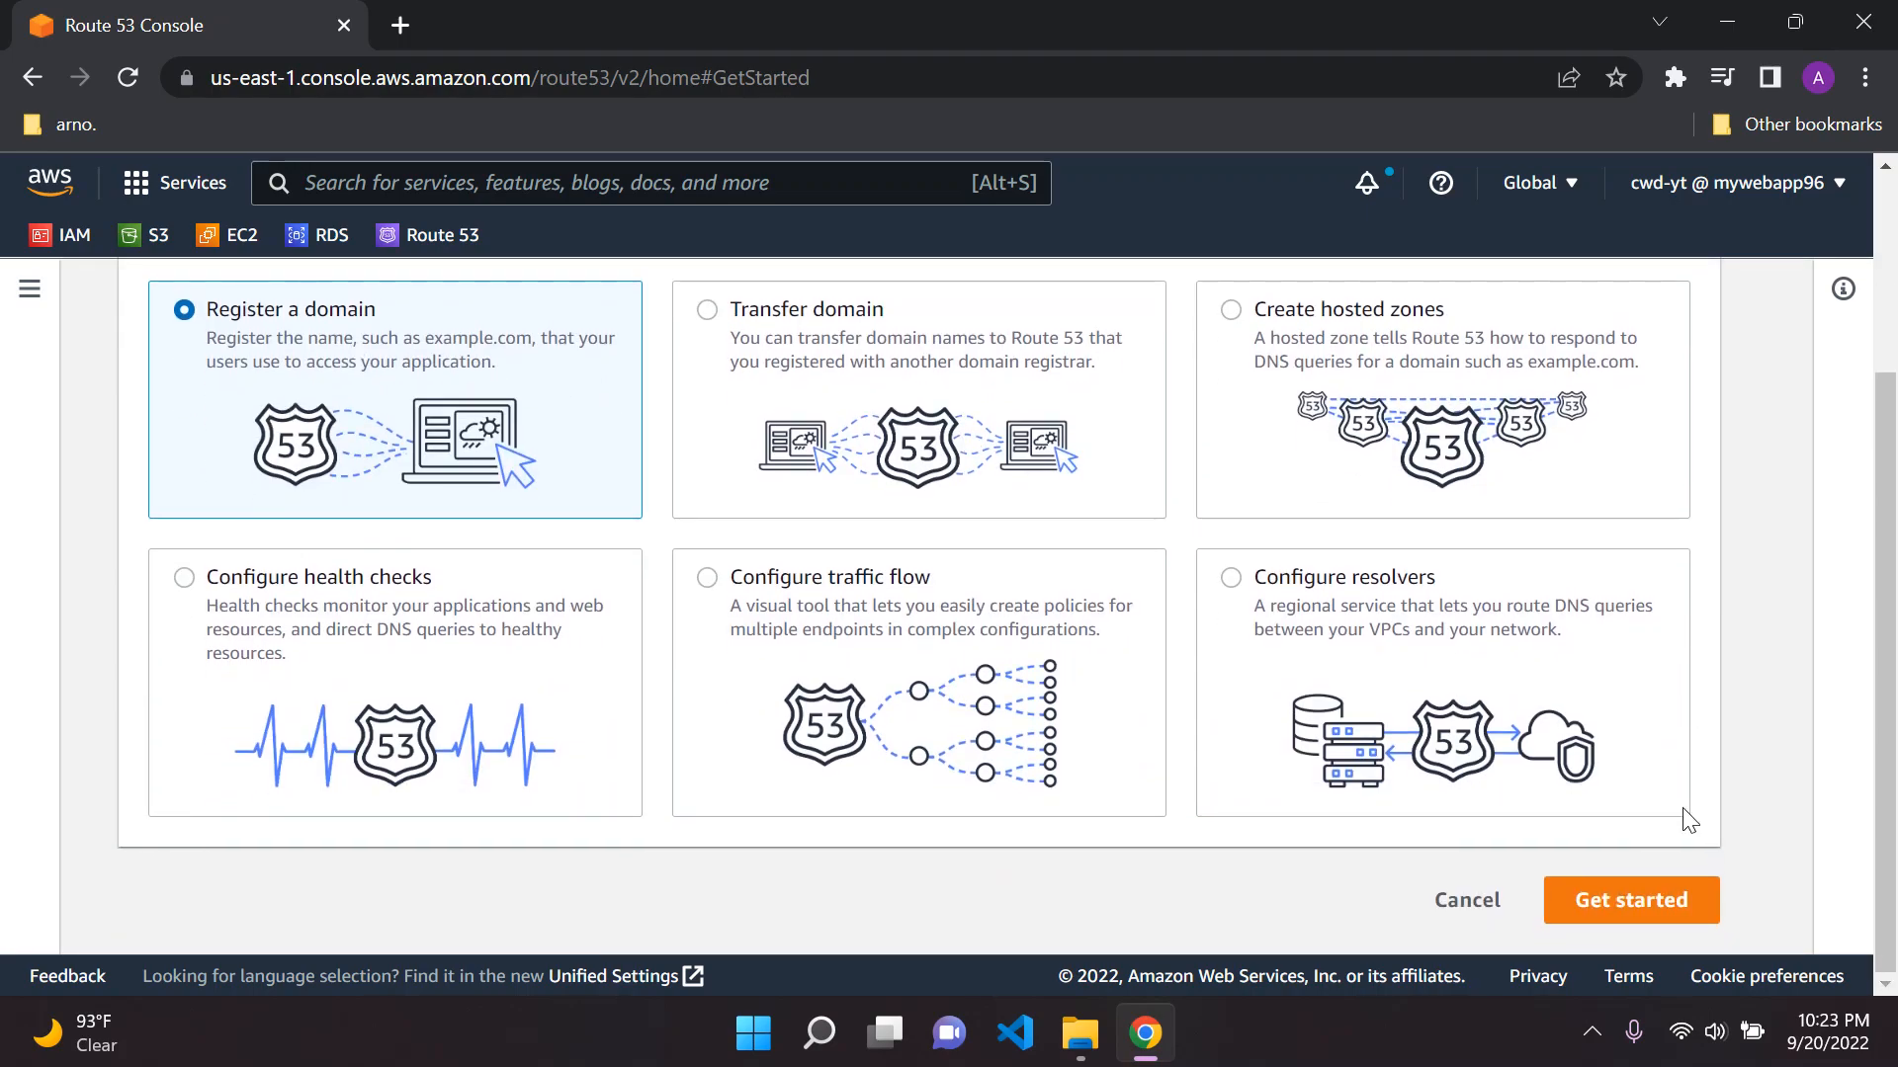
left_click(1639, 899)
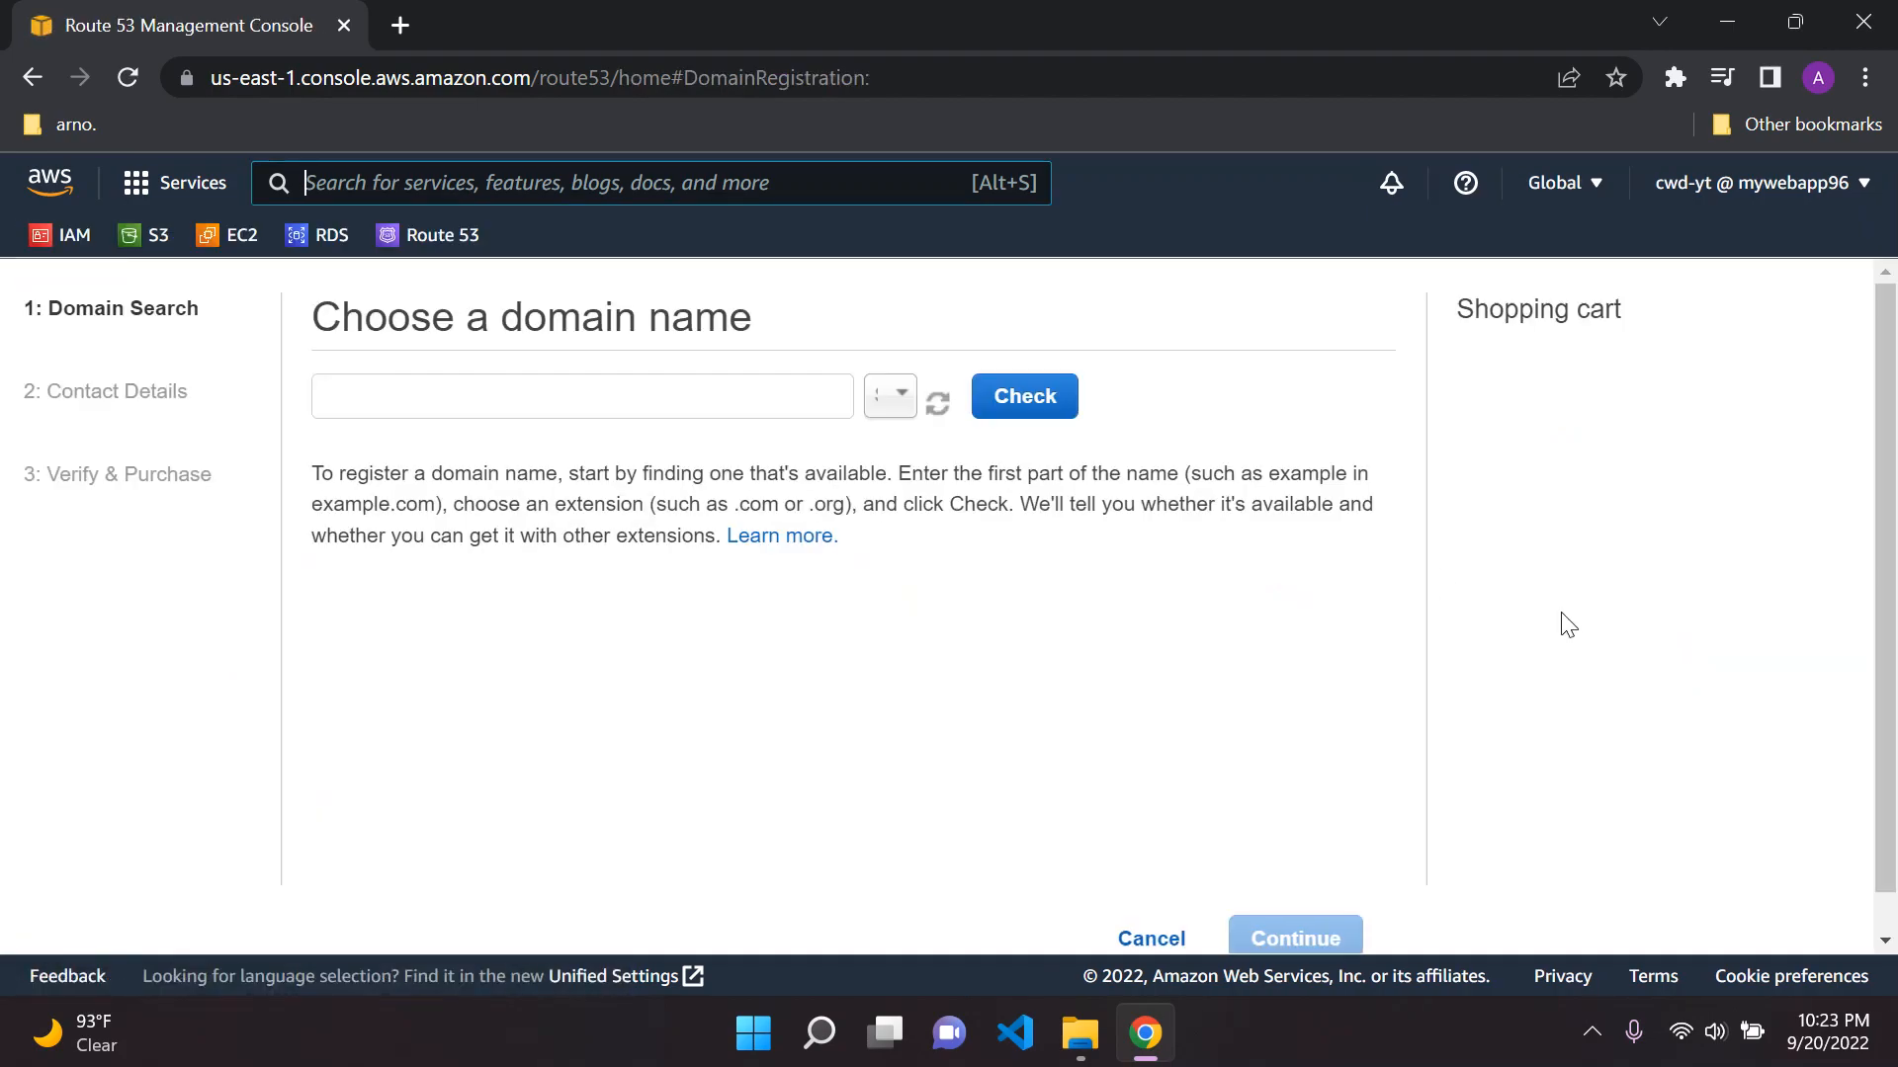
Check whether the domain name coolwebsite is available with the .com extension
left_click(663, 397)
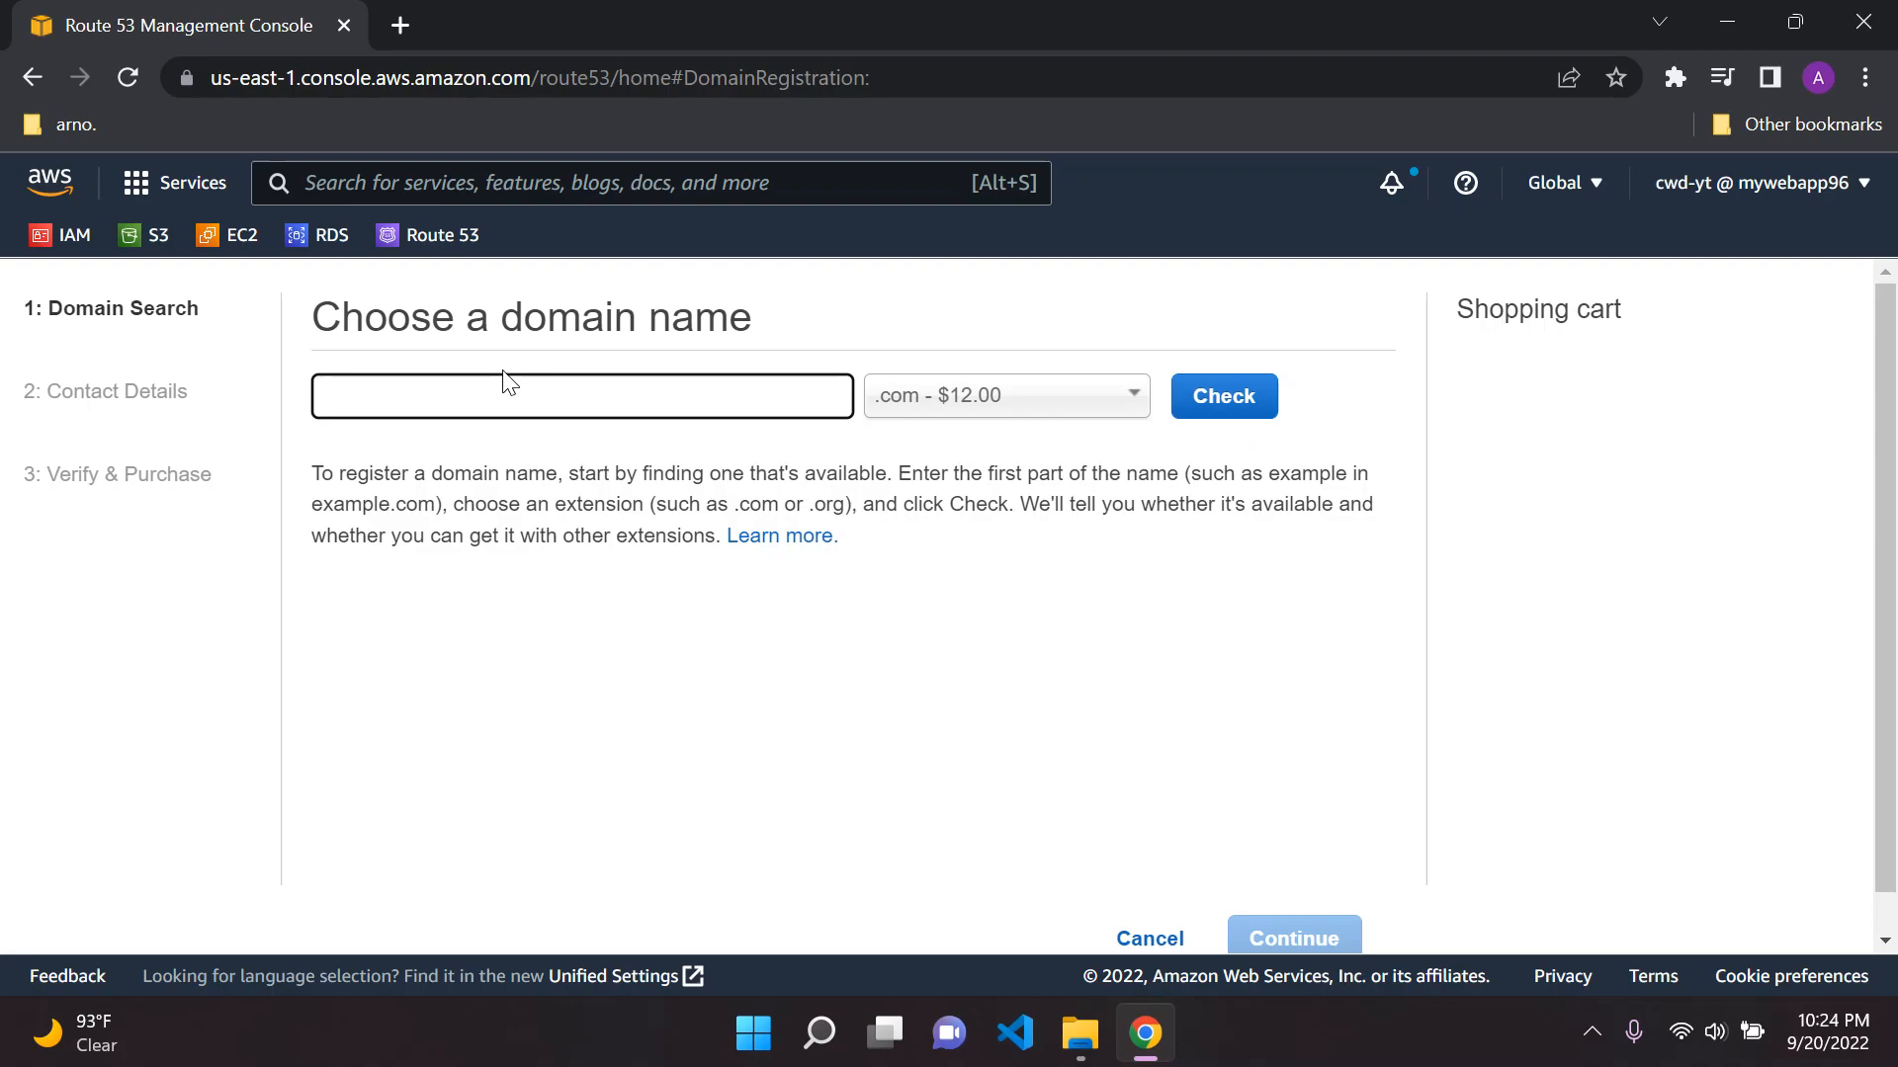
type("website")
left_click(1223, 395)
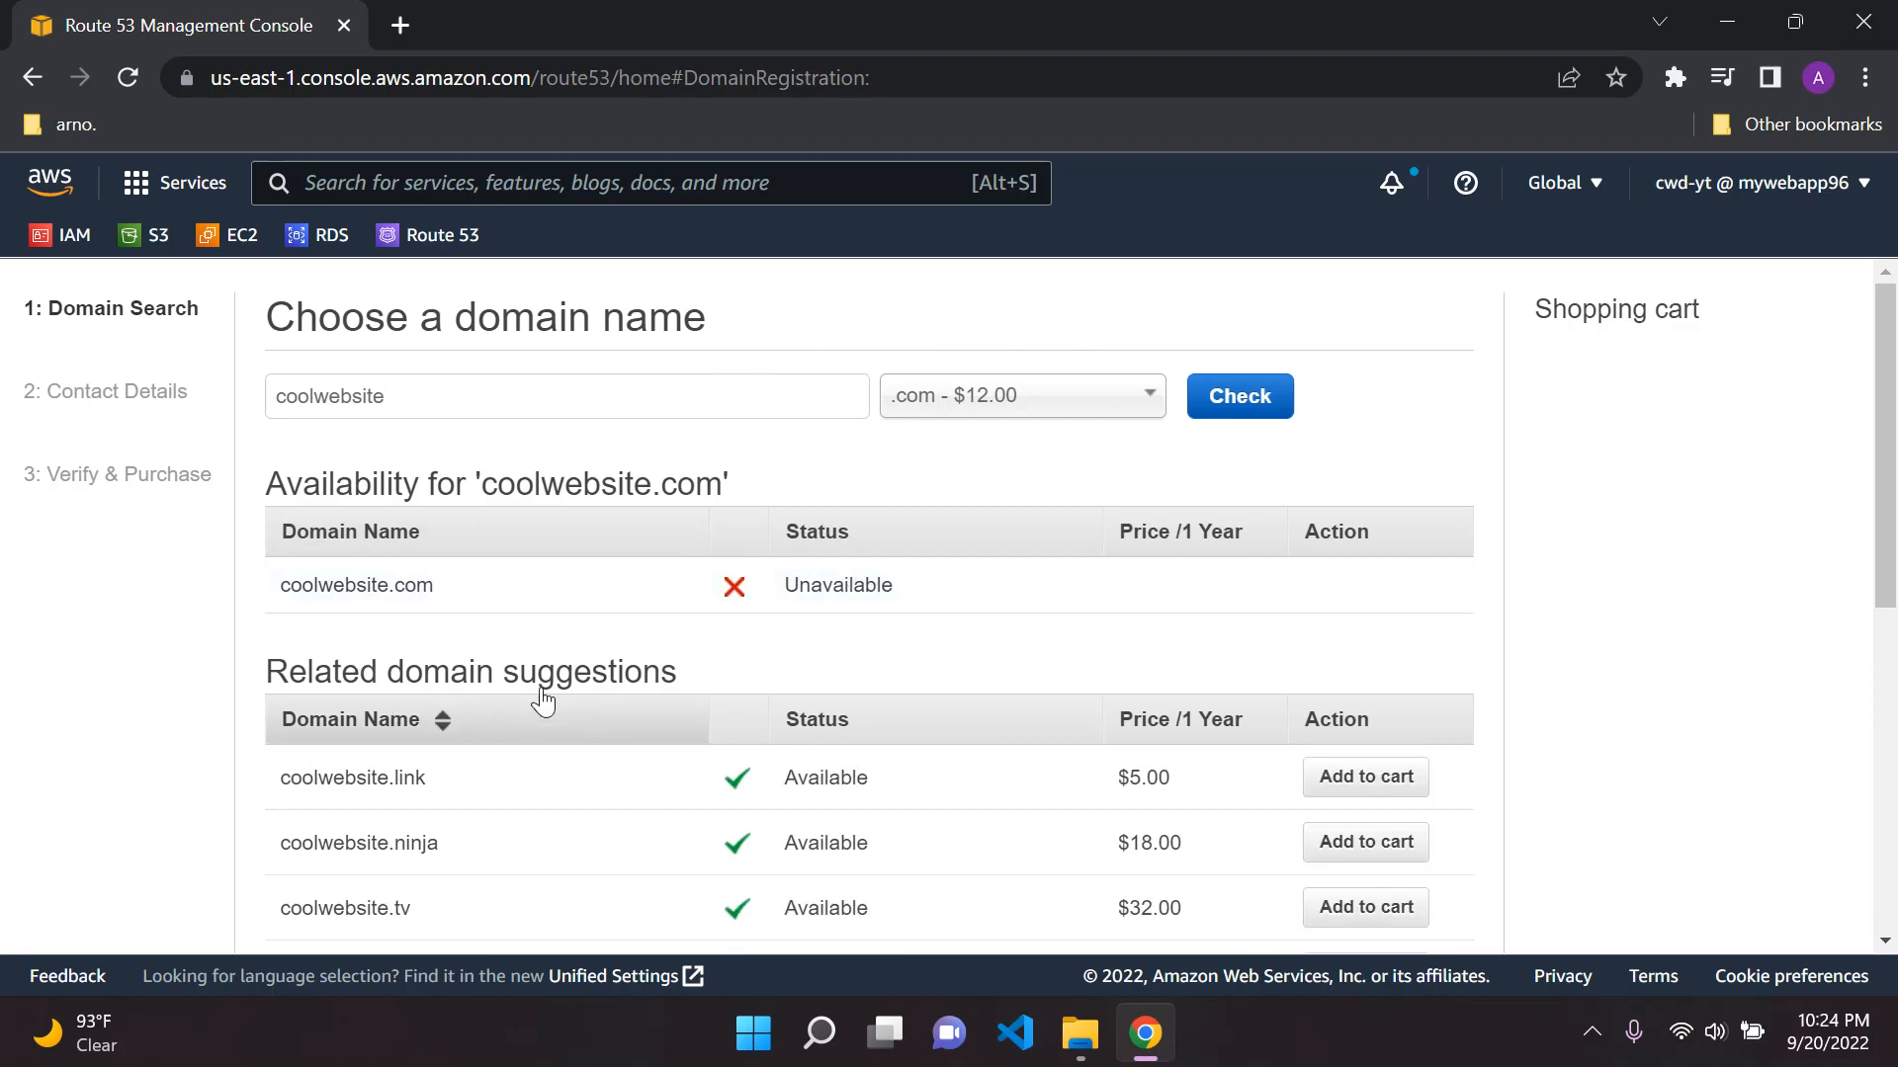
Examine the availability result for coolwebsite.com and the related domain suggestions with their yearly prices
scroll(745, 610, "down", 3)
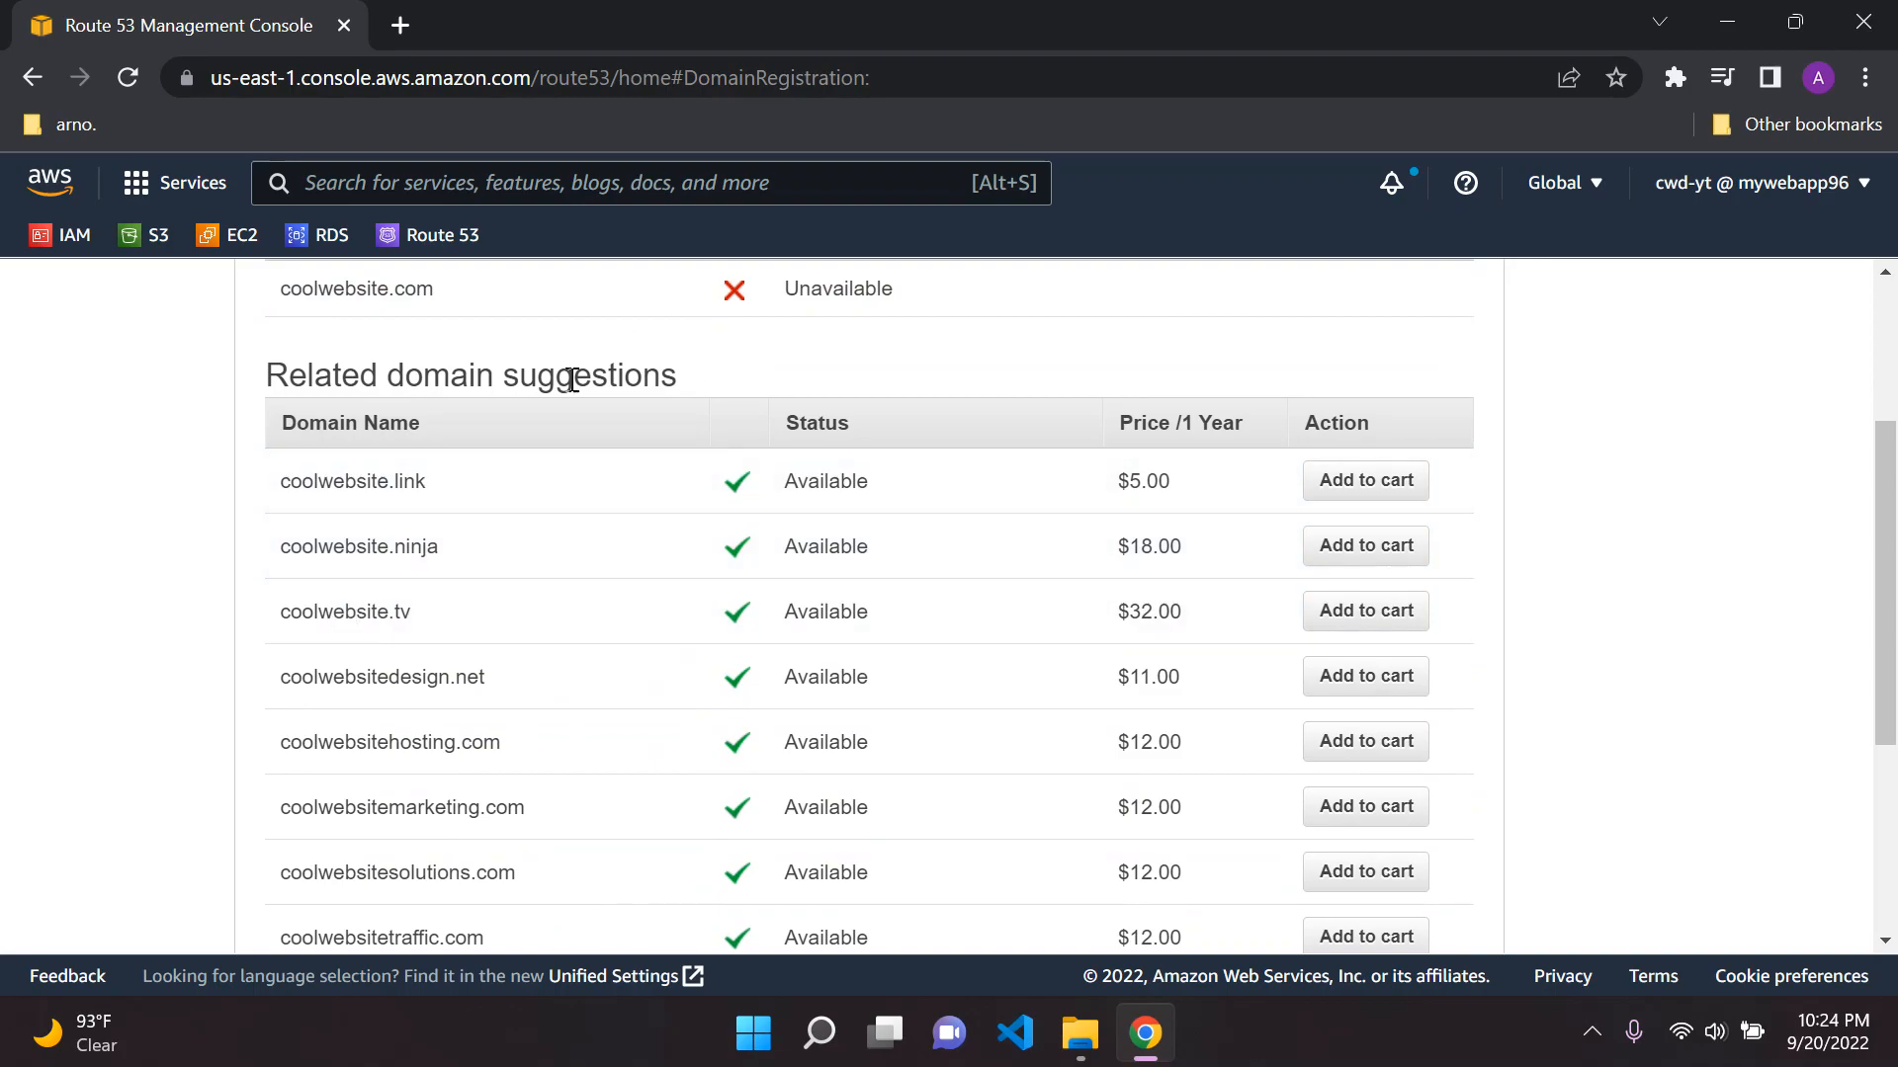
scroll(643, 454, "up", 3)
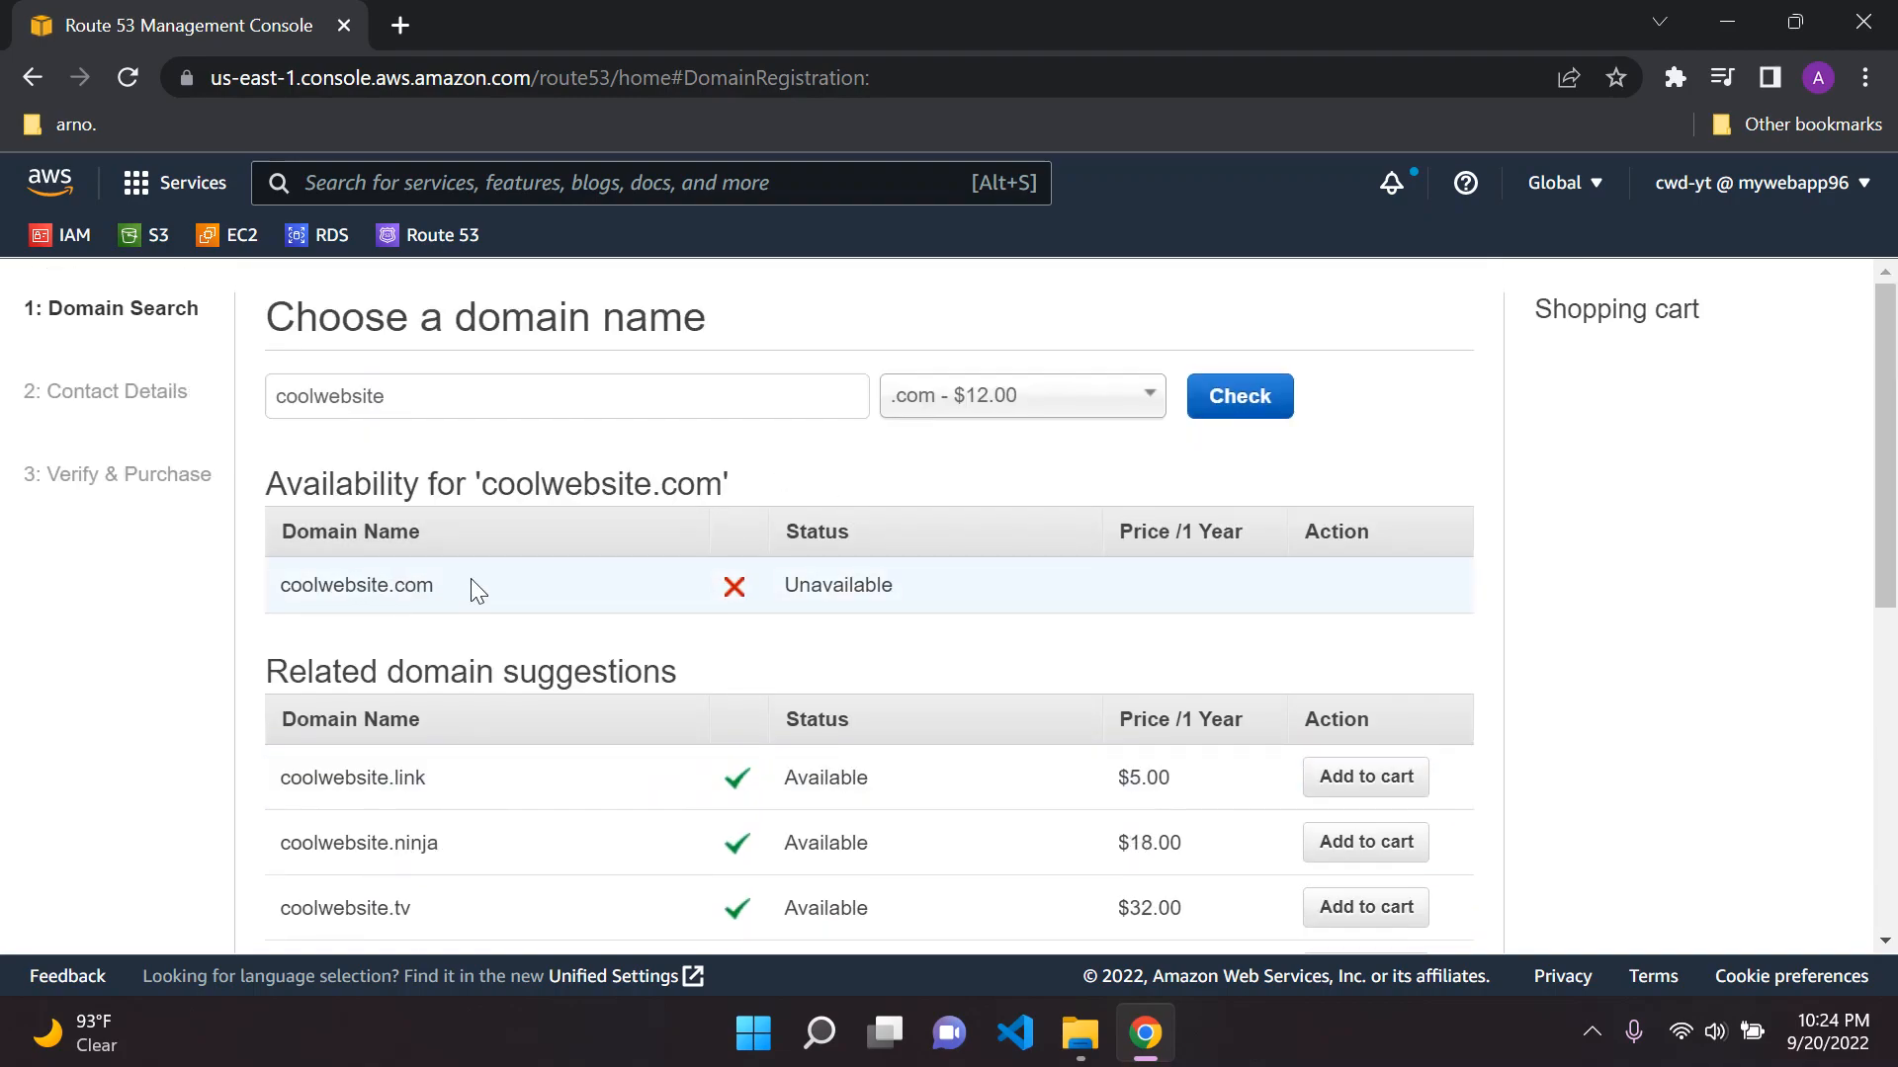
scroll(593, 581, "down", 2)
scroll(670, 509, "down", 2)
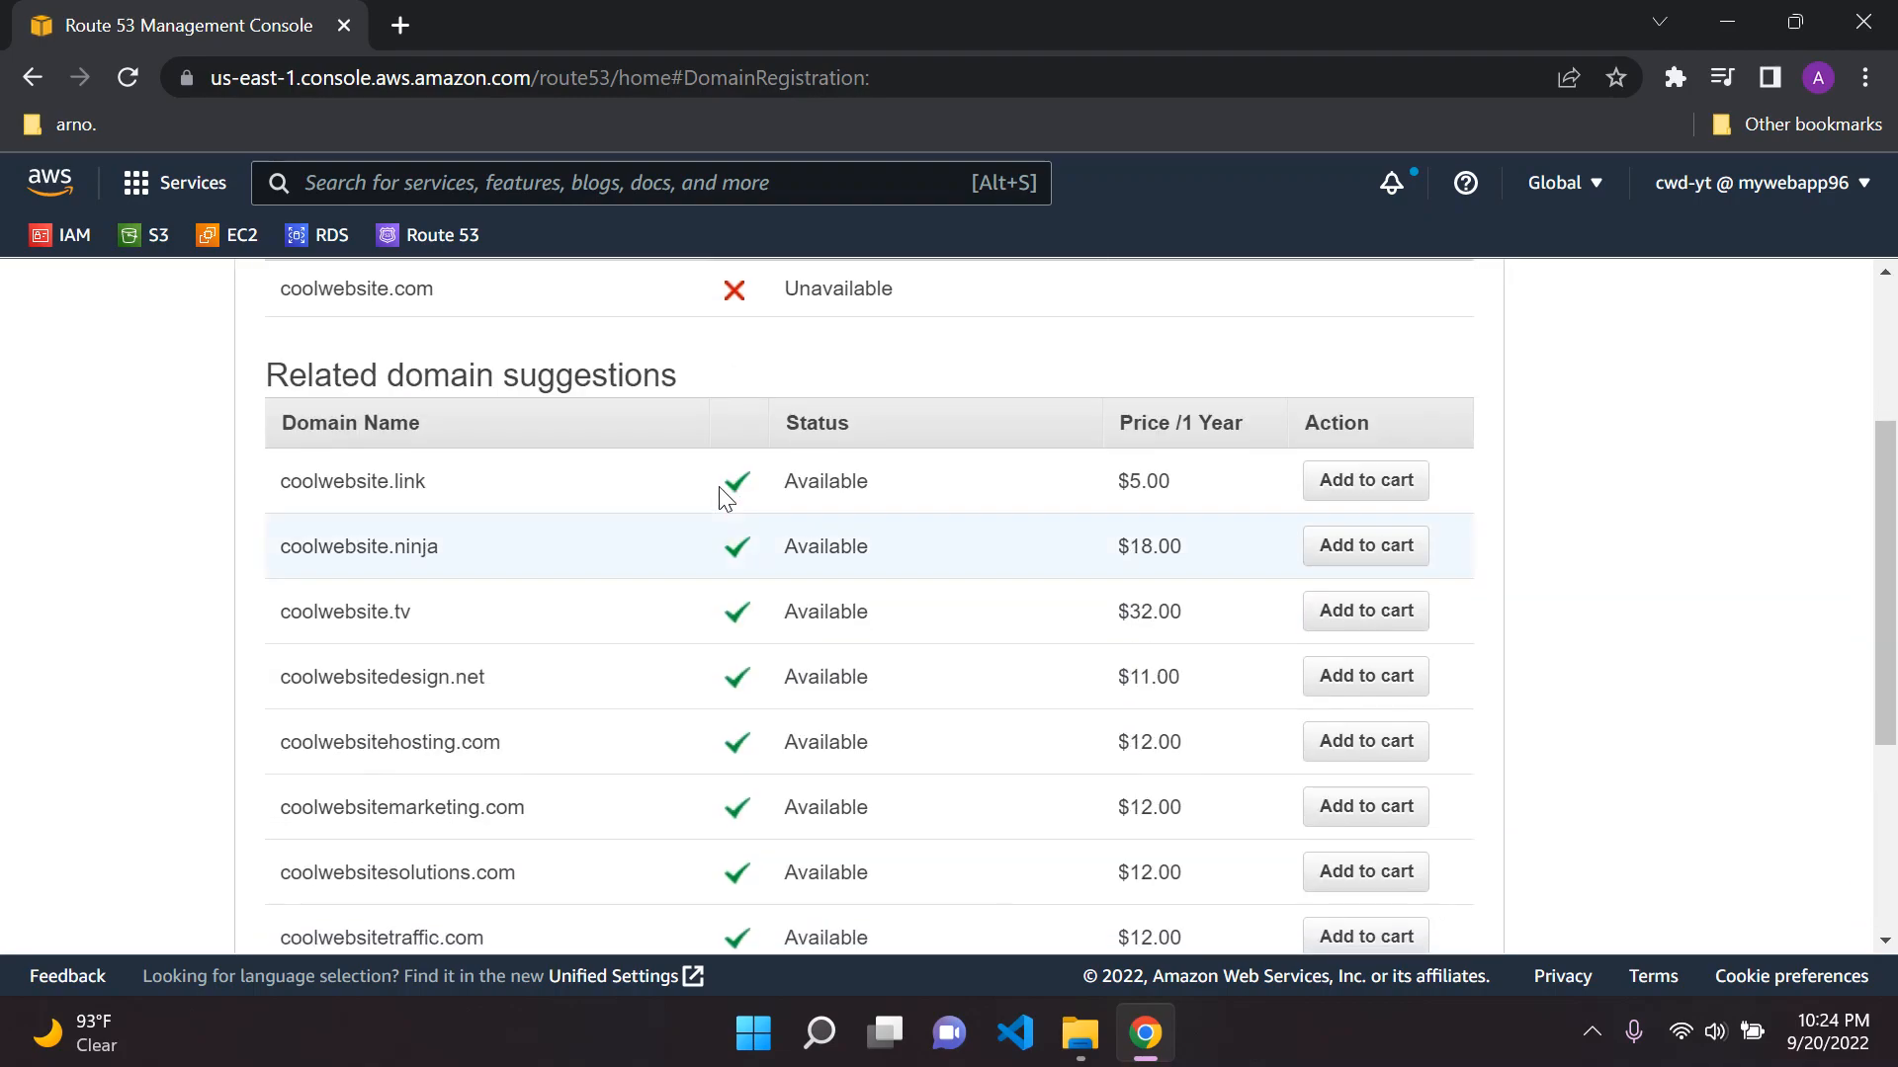
scroll(546, 519, "down", 3)
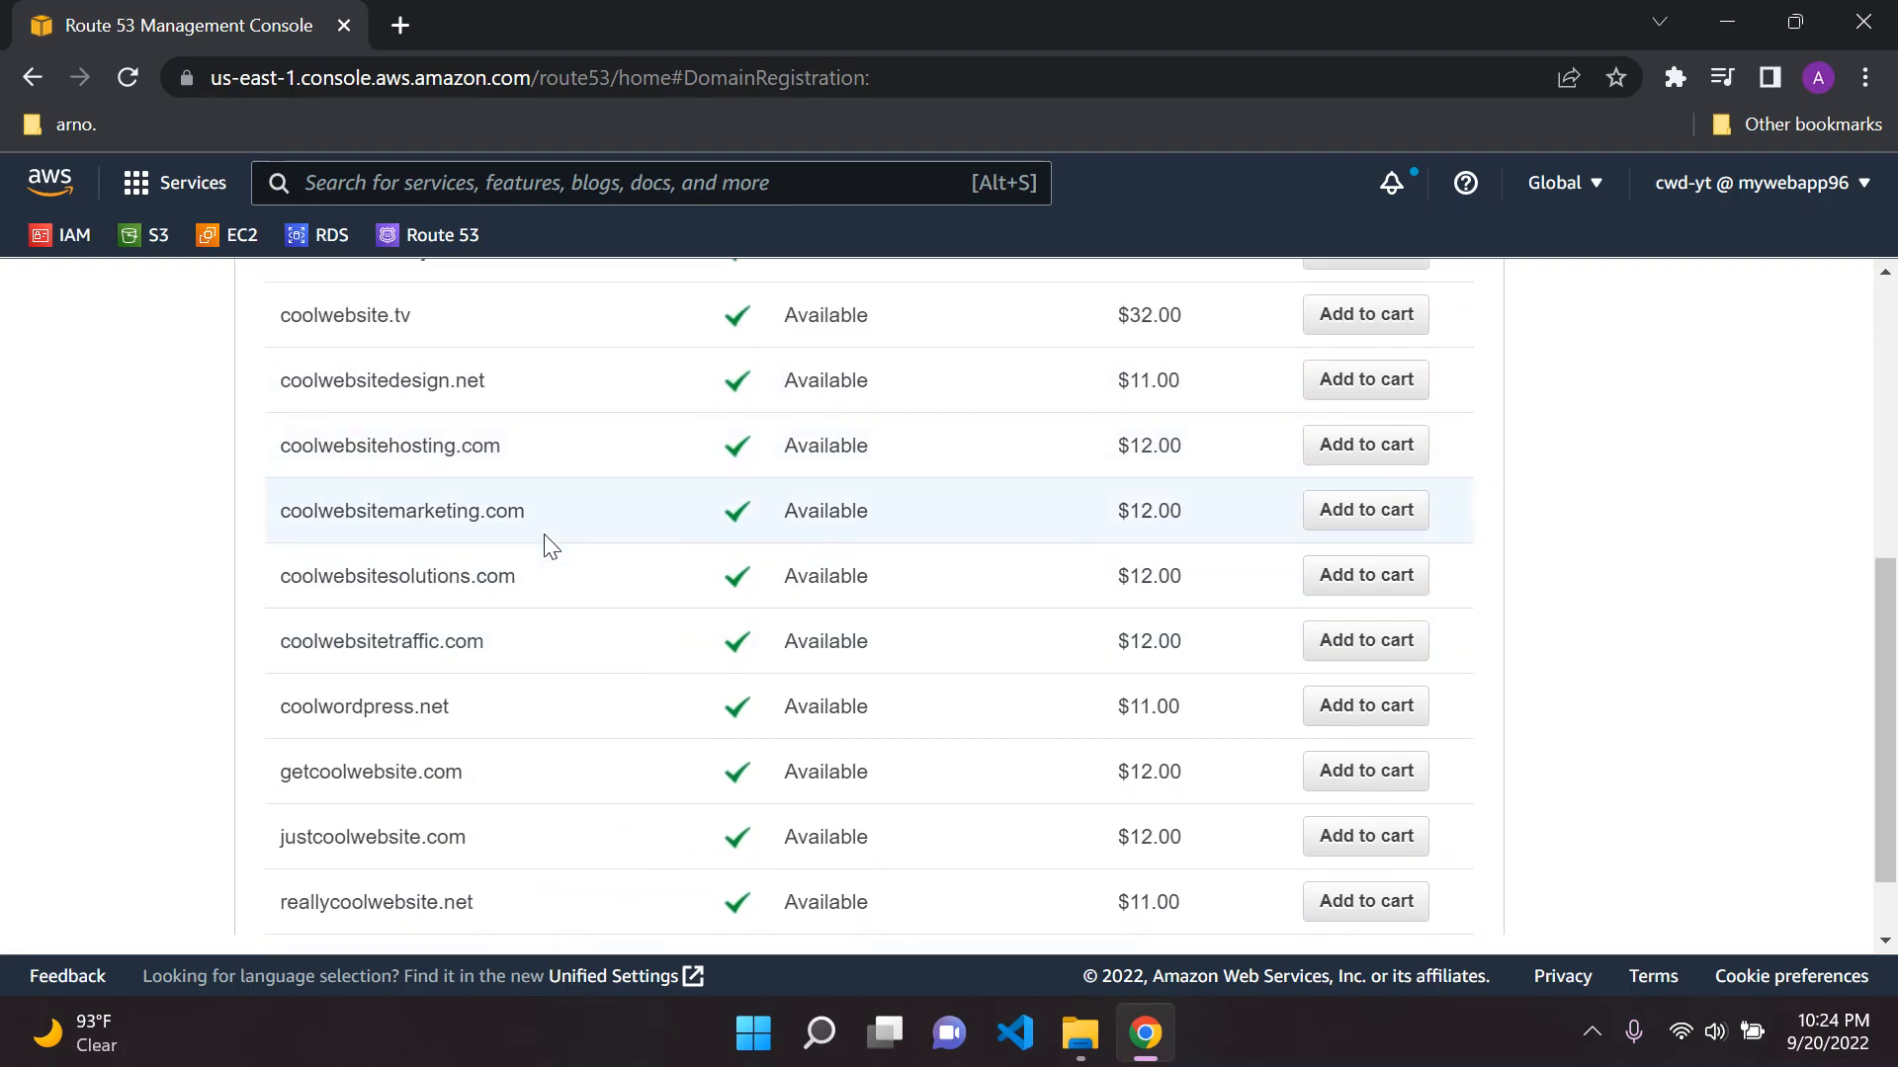
scroll(546, 542, "up", 2)
scroll(542, 542, "down", 3)
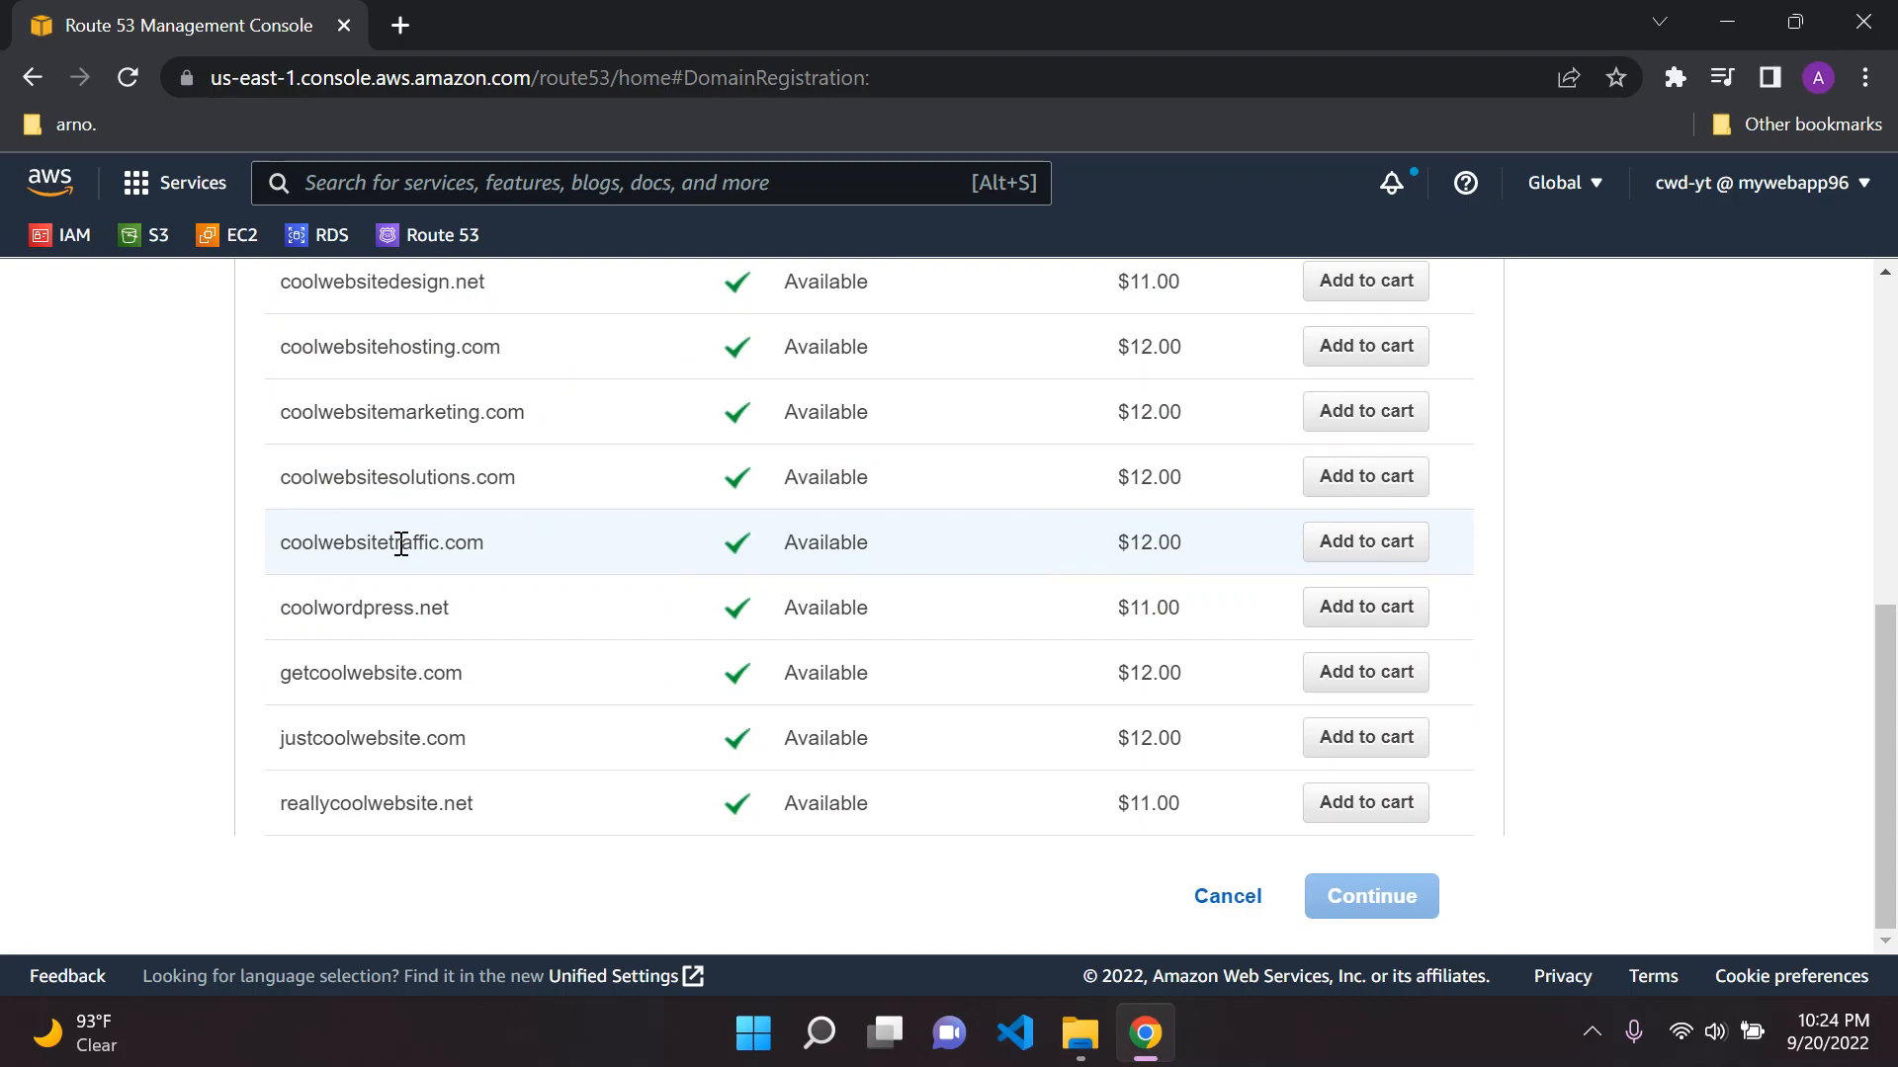
scroll(345, 588, "up", 2)
scroll(382, 593, "up", 5)
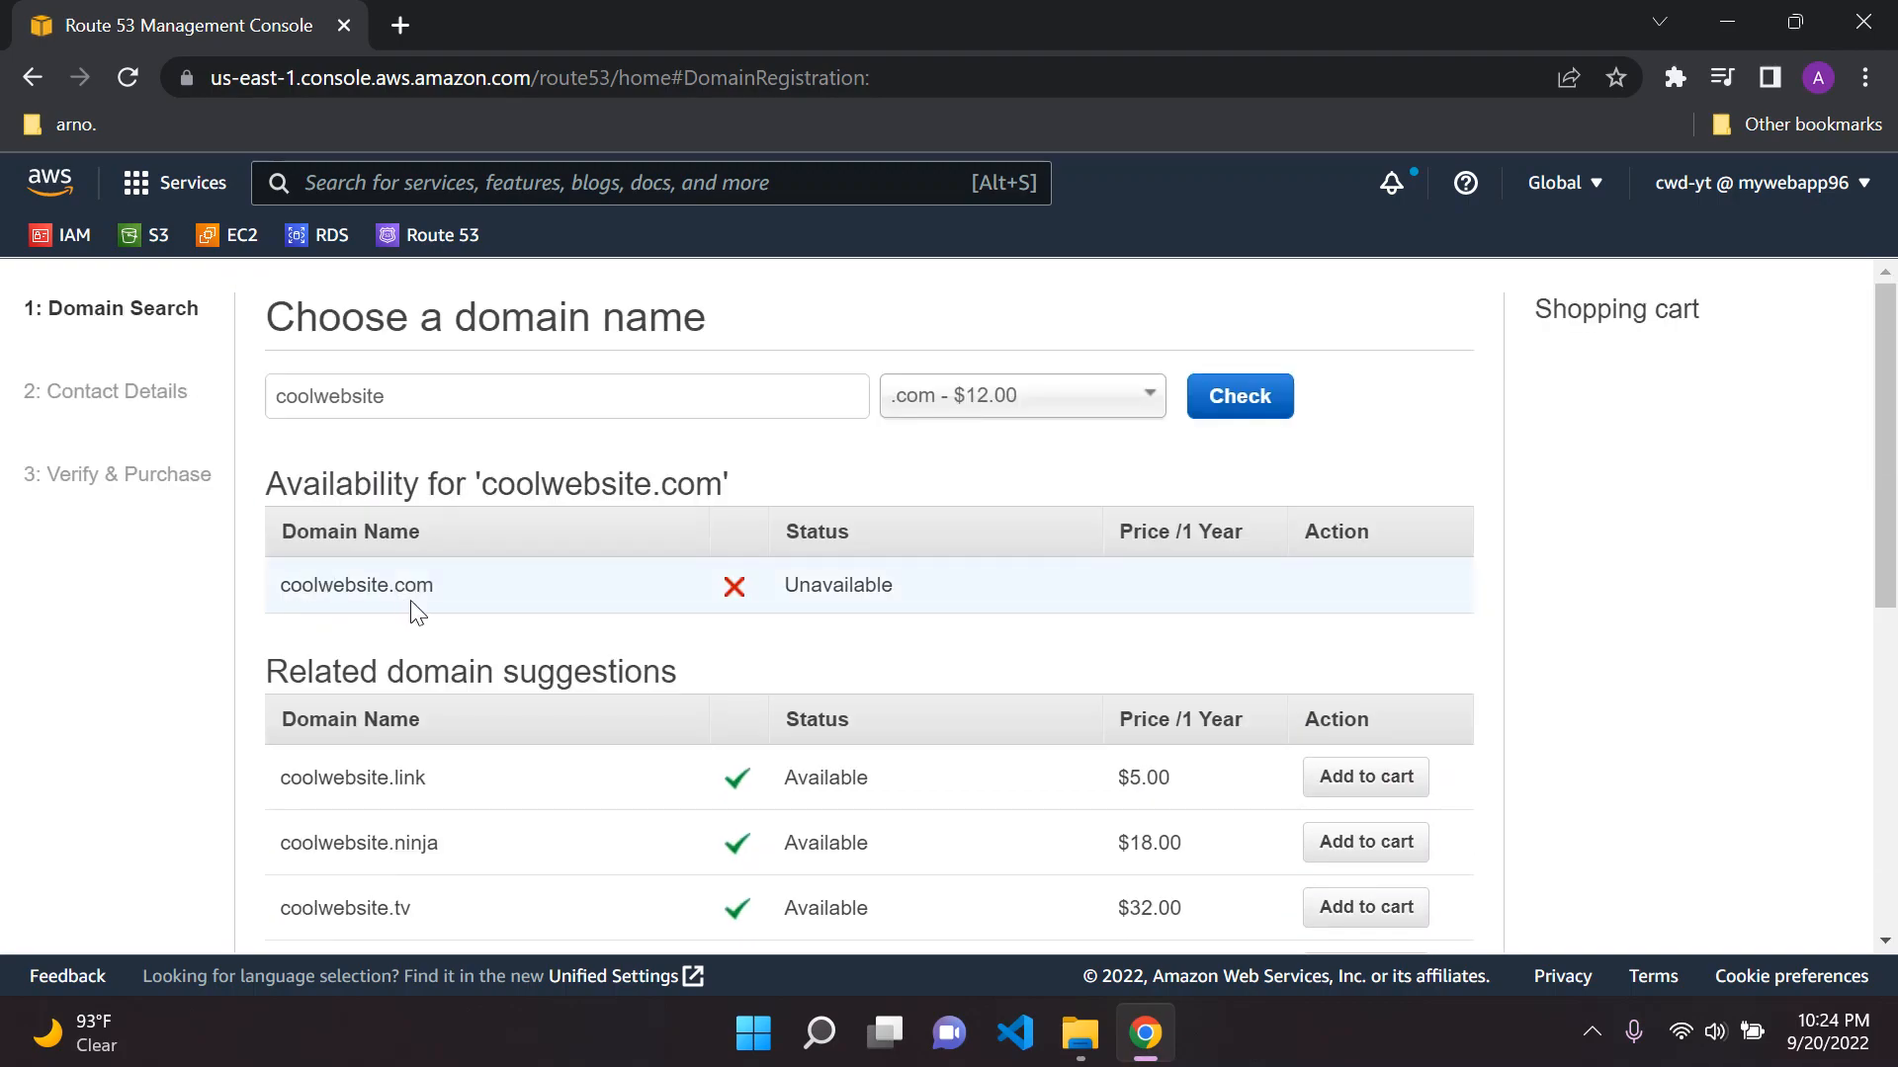
scroll(418, 613, "down", 7)
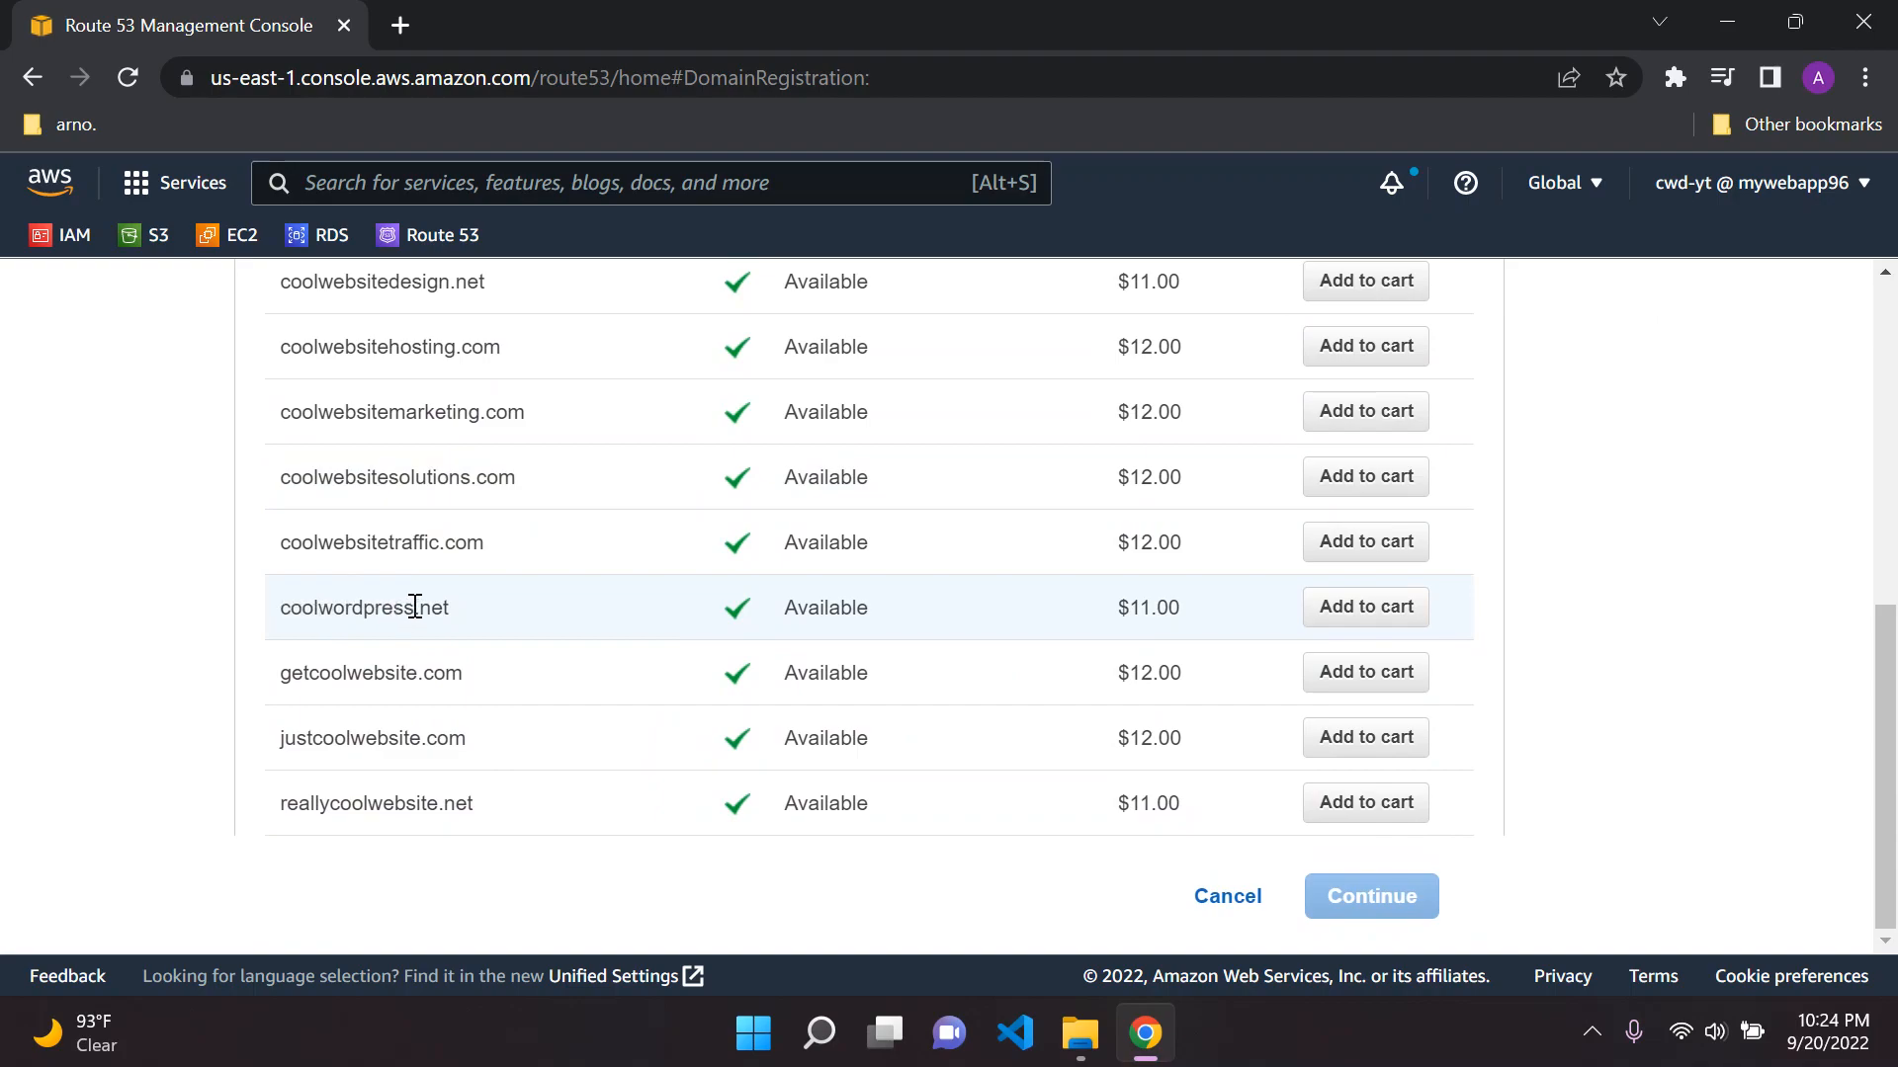
scroll(360, 593, "up", 3)
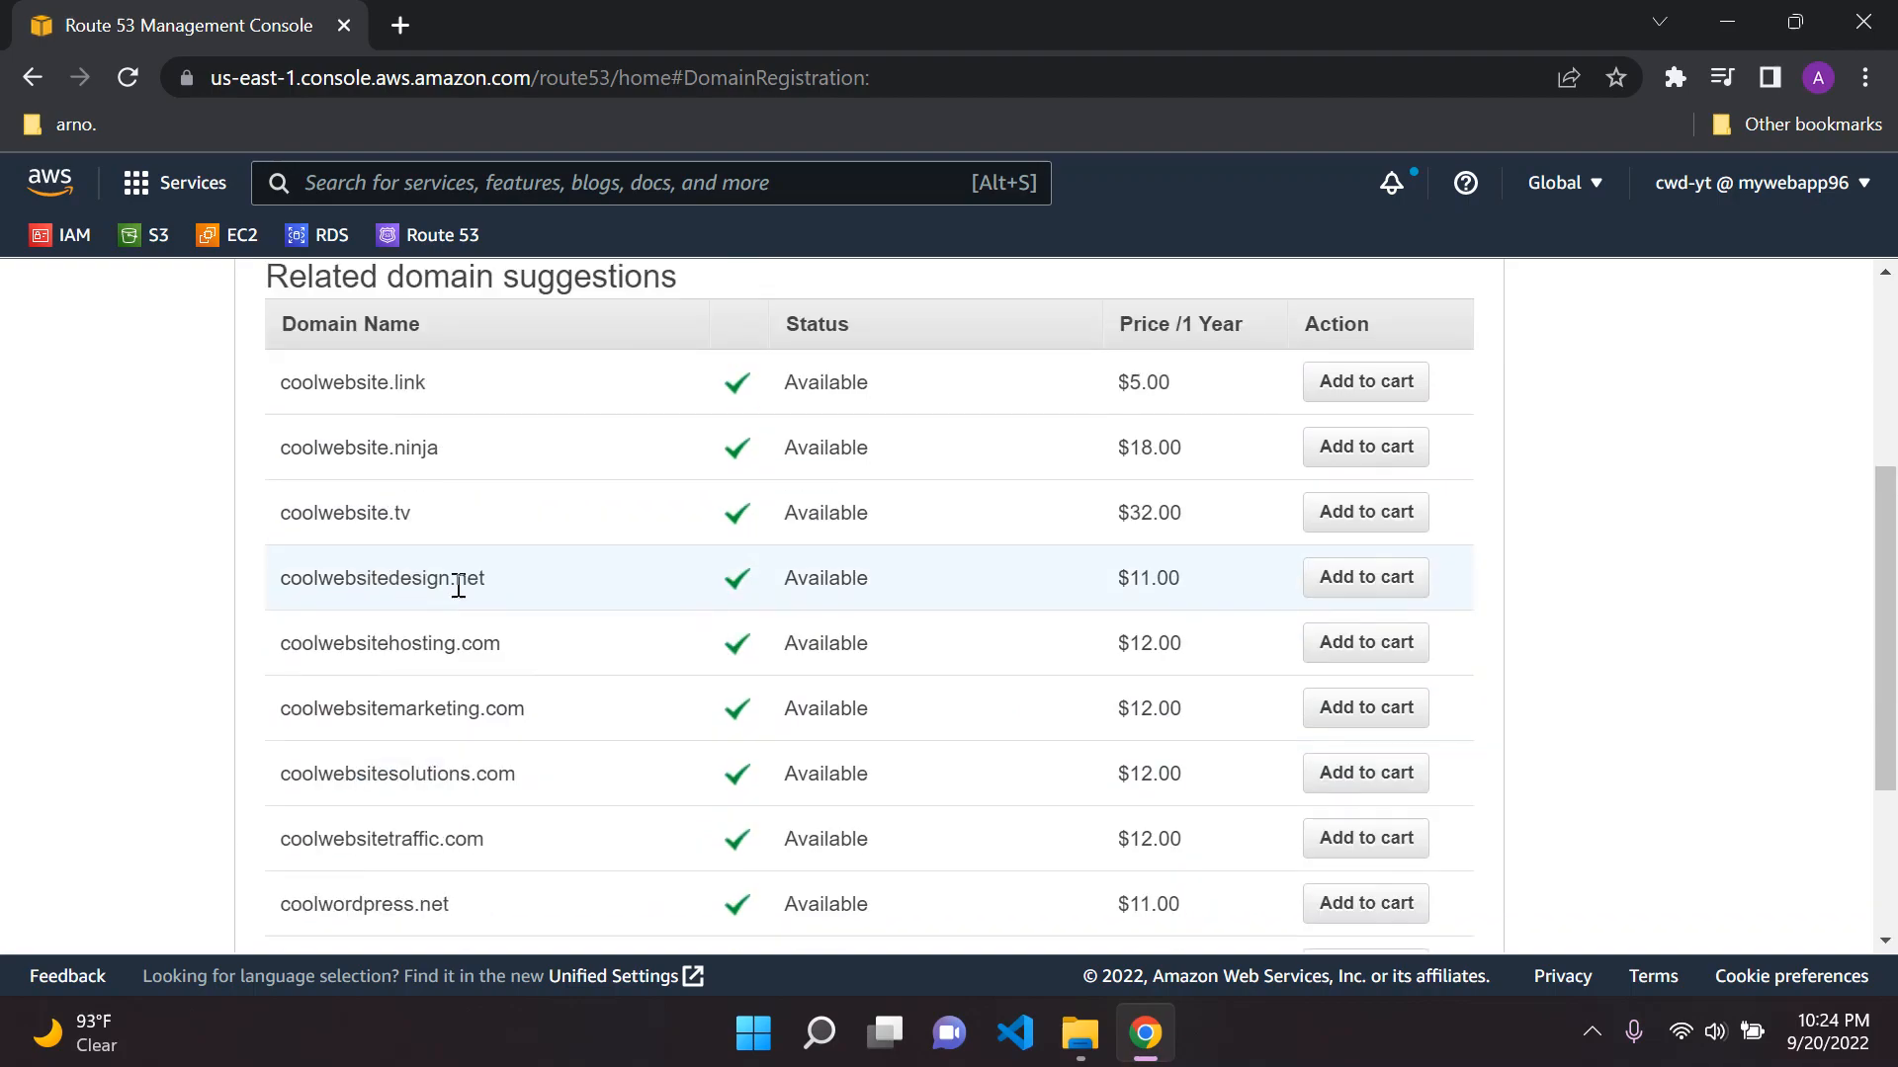
scroll(540, 538, "up", 2)
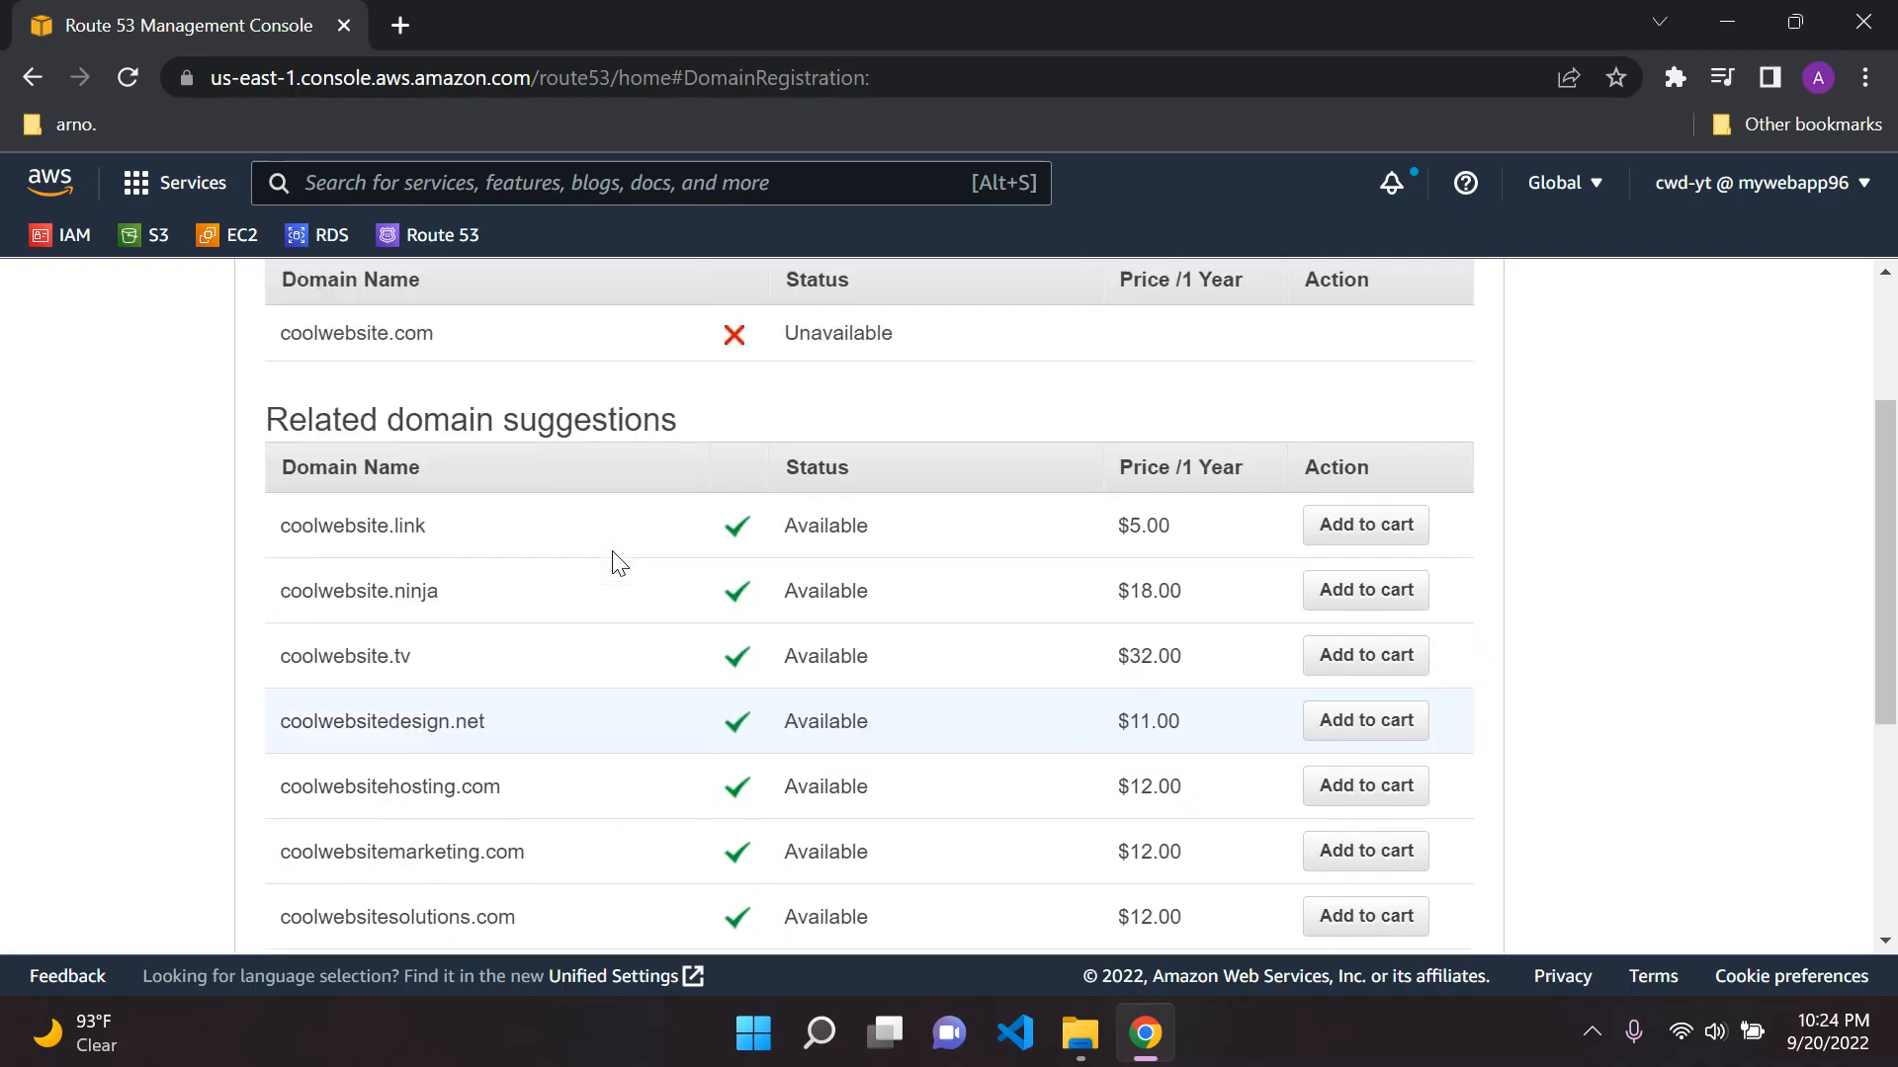
scroll(596, 685, "up", 3)
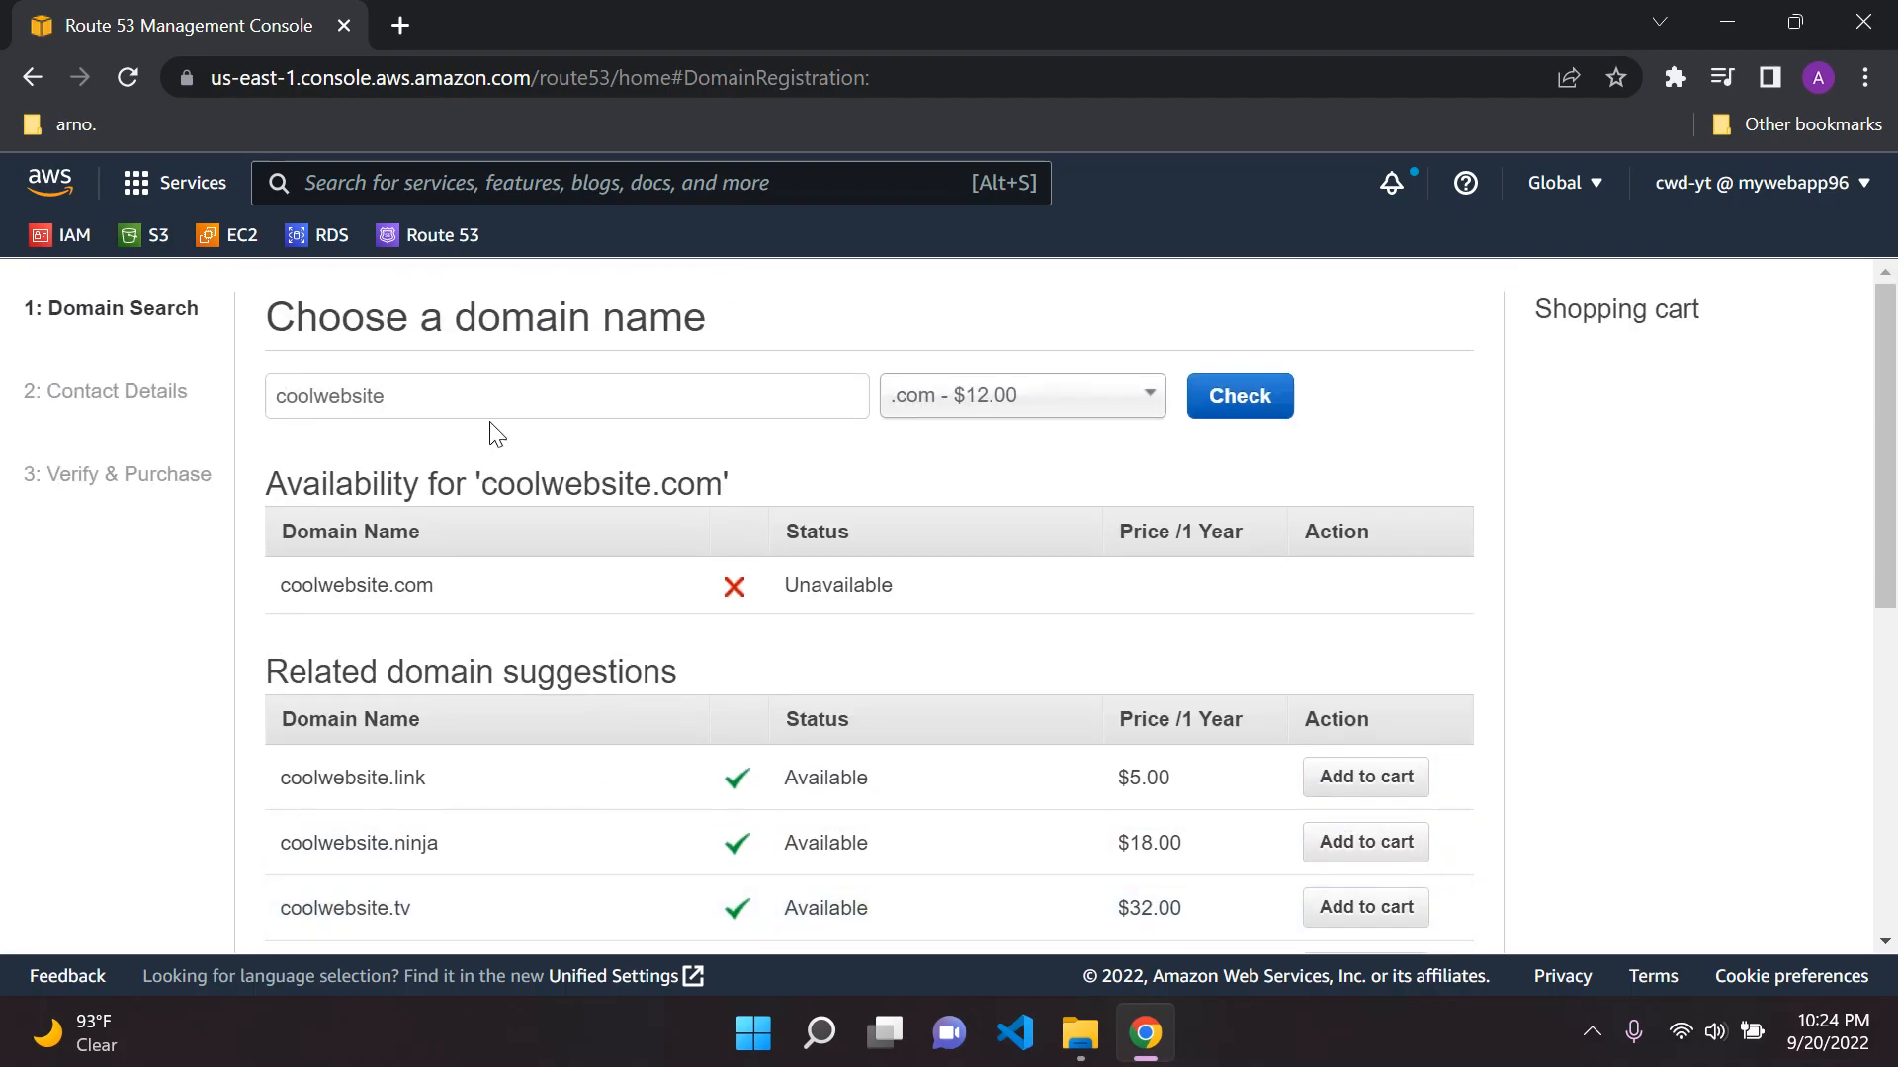
scroll(372, 775, "down", 4)
scroll(382, 597, "up", 4)
Replace the domain name with thisisthecoolestwebsiteever and check its .com availability
left_click_drag(475, 413, 262, 420)
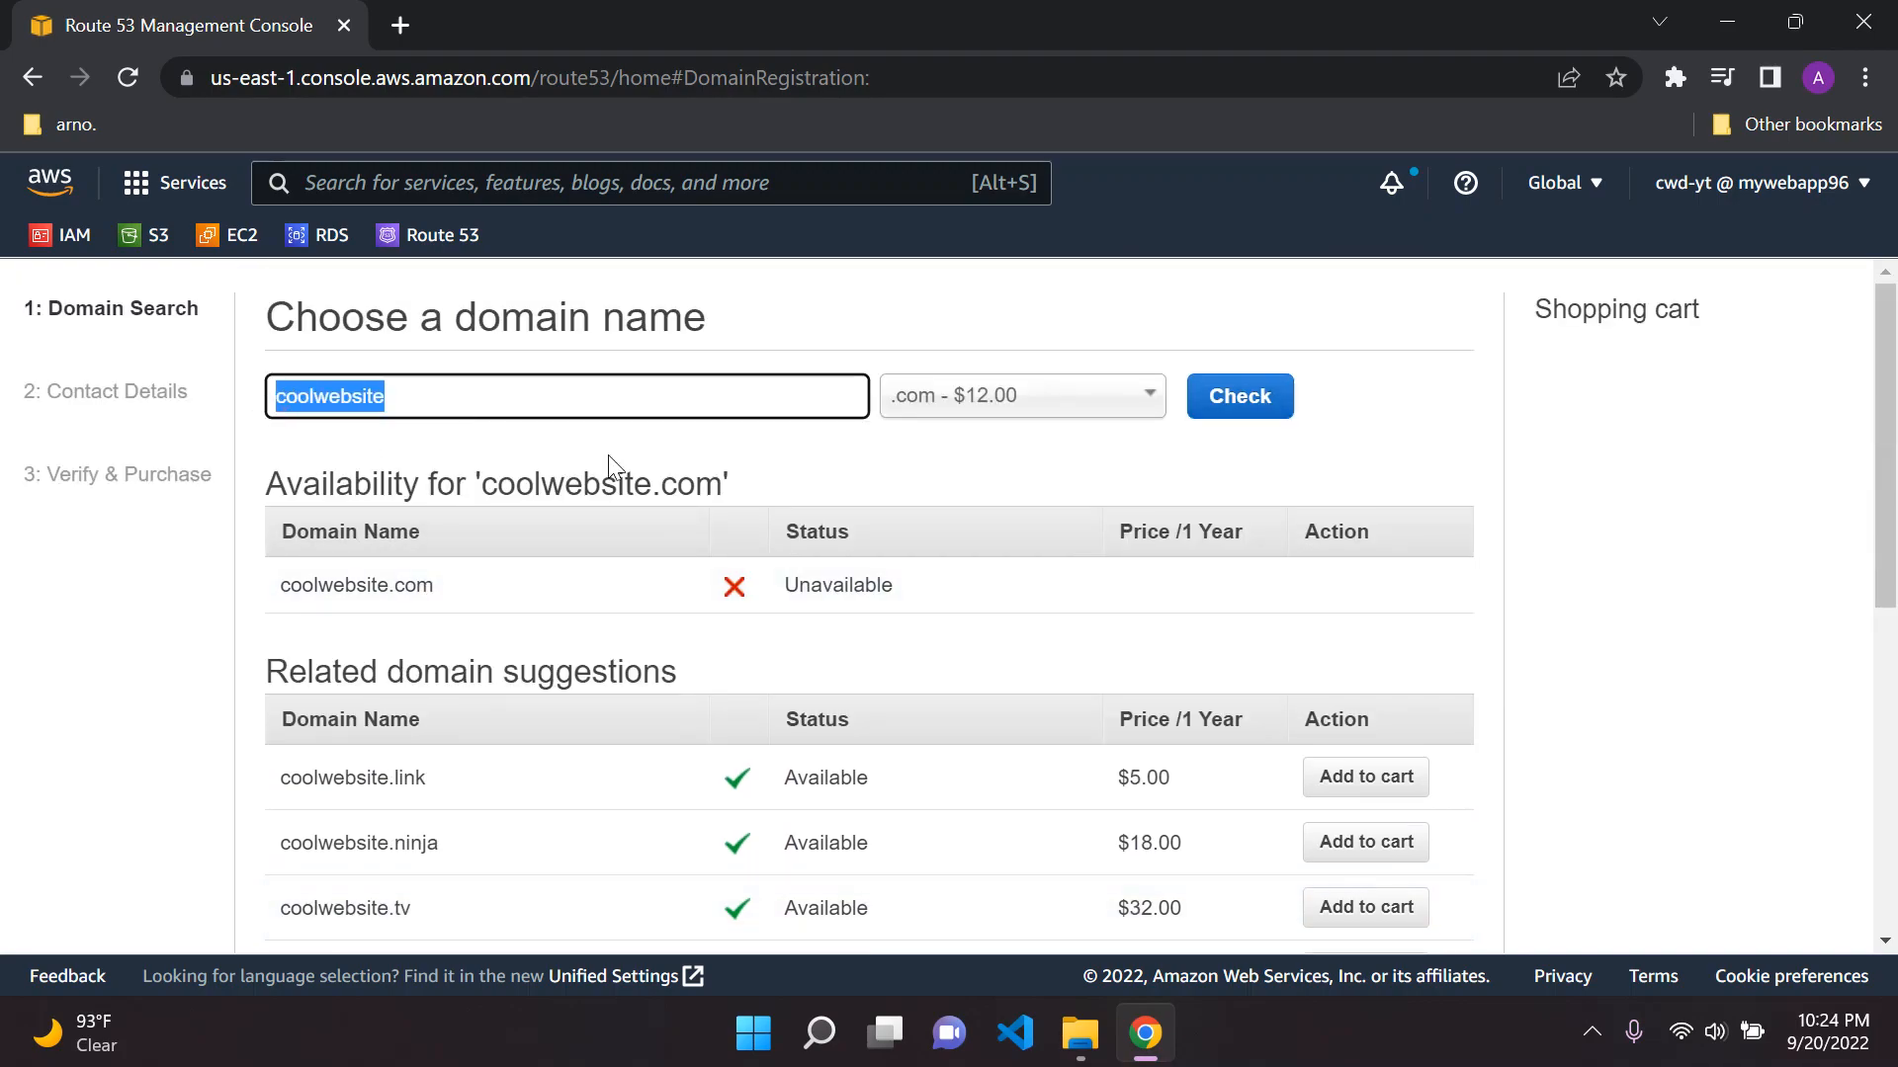
key("BackSpace")
type("thisisthecoolestwebsiteever")
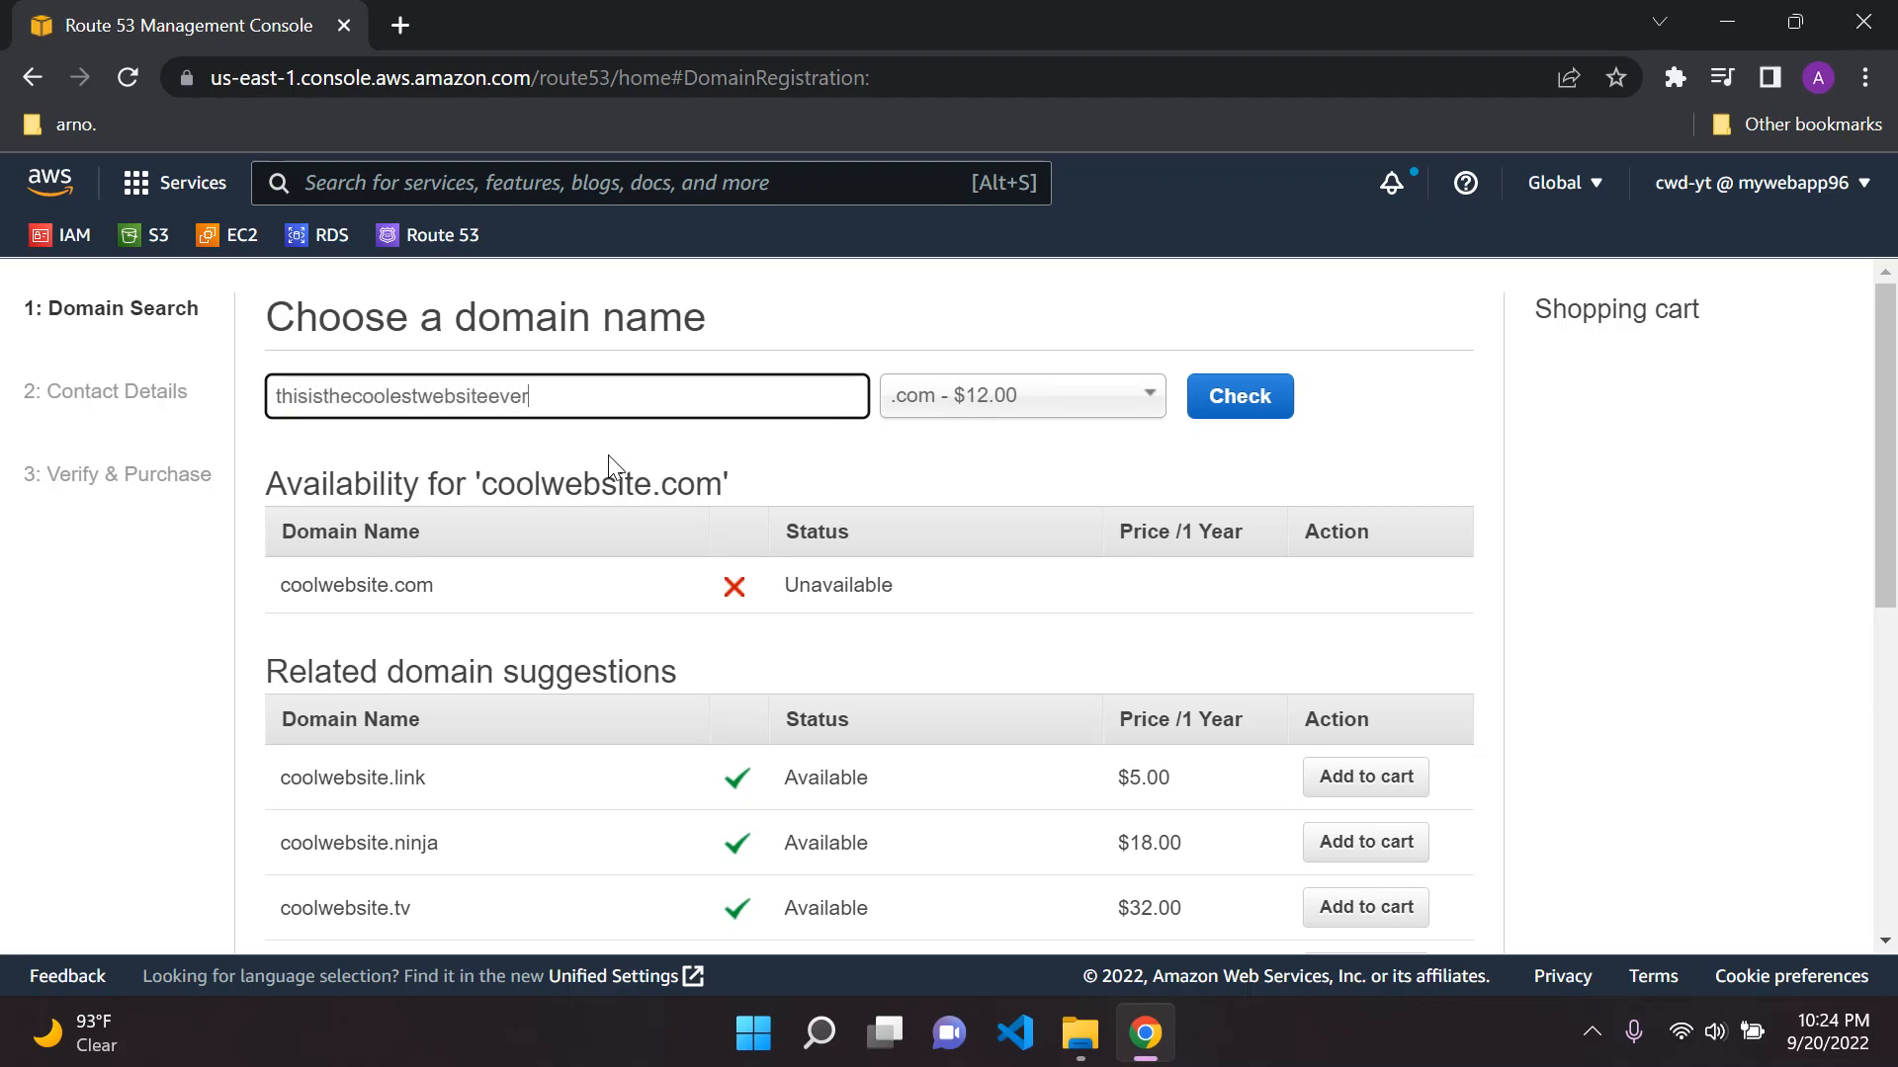
left_click(1255, 396)
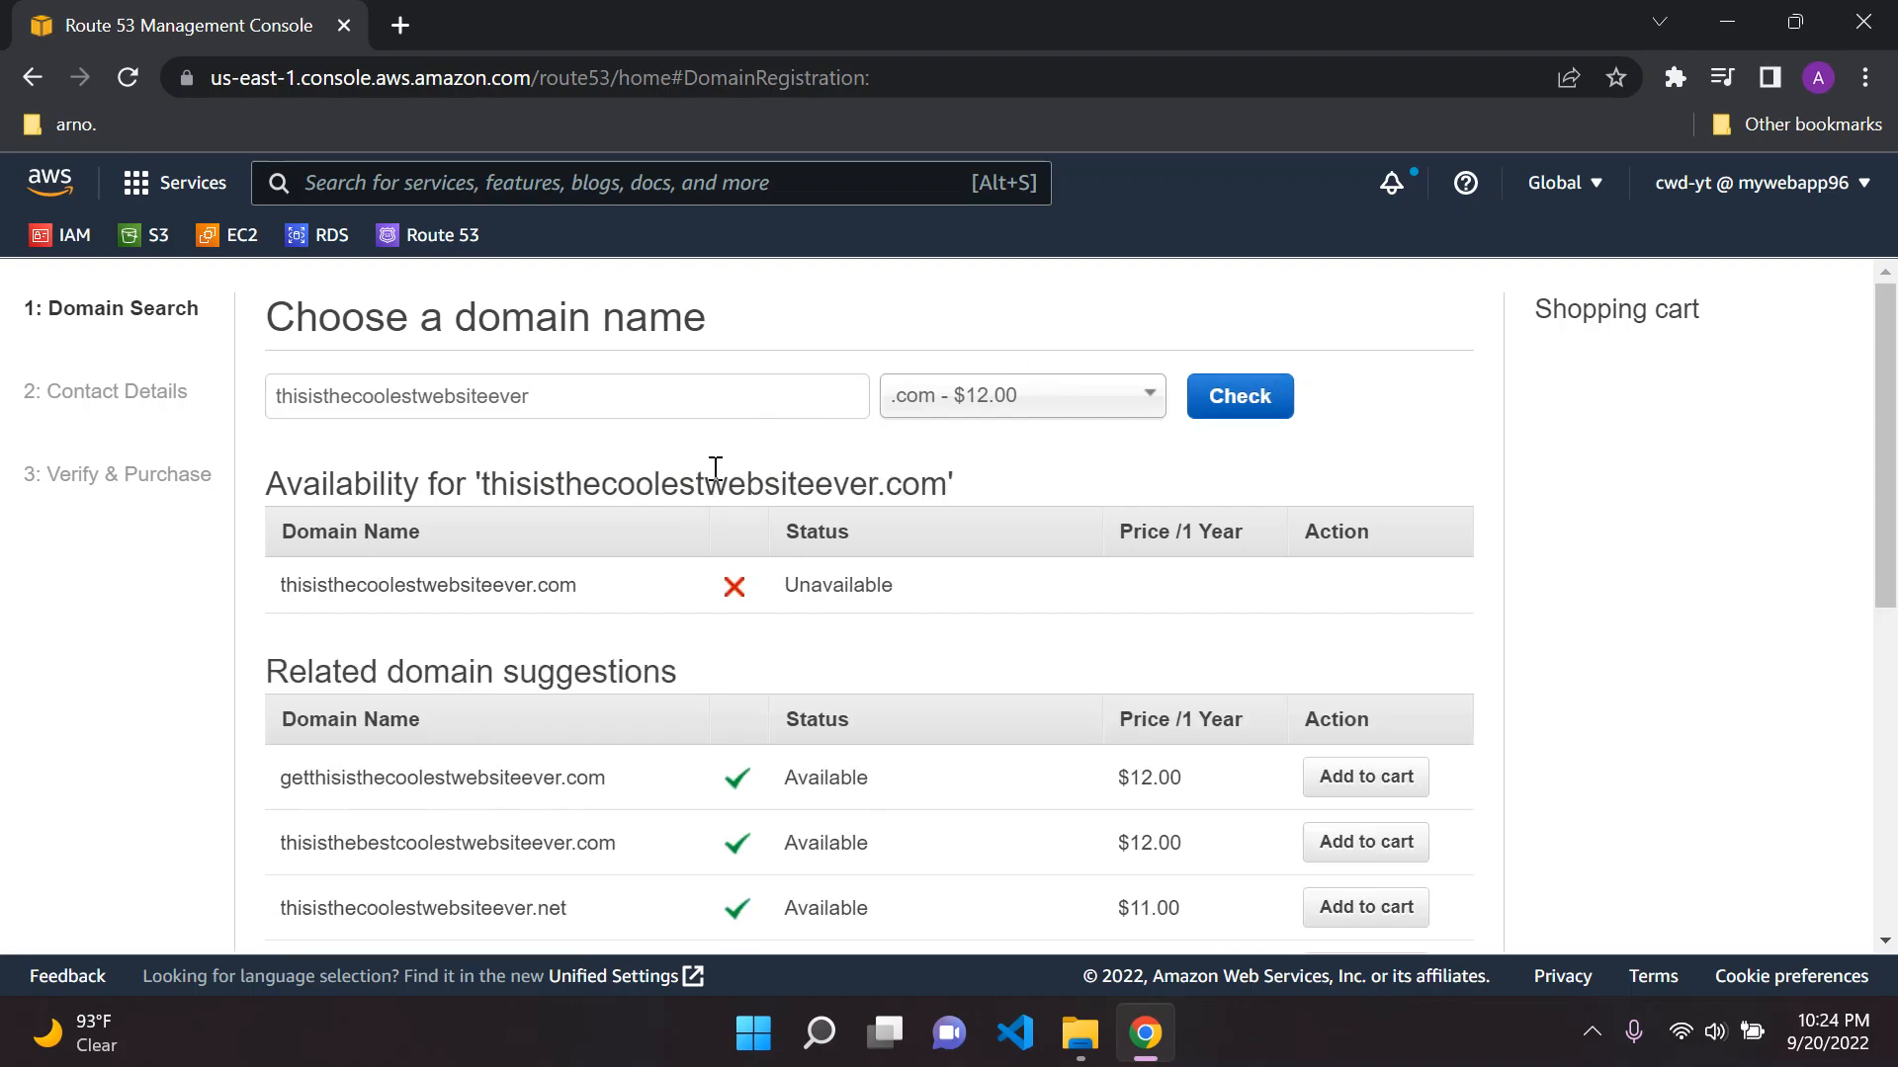
Shorten the domain name to thisisthecoolestsiteever and check its .com availability
scroll(514, 625, "down", 2)
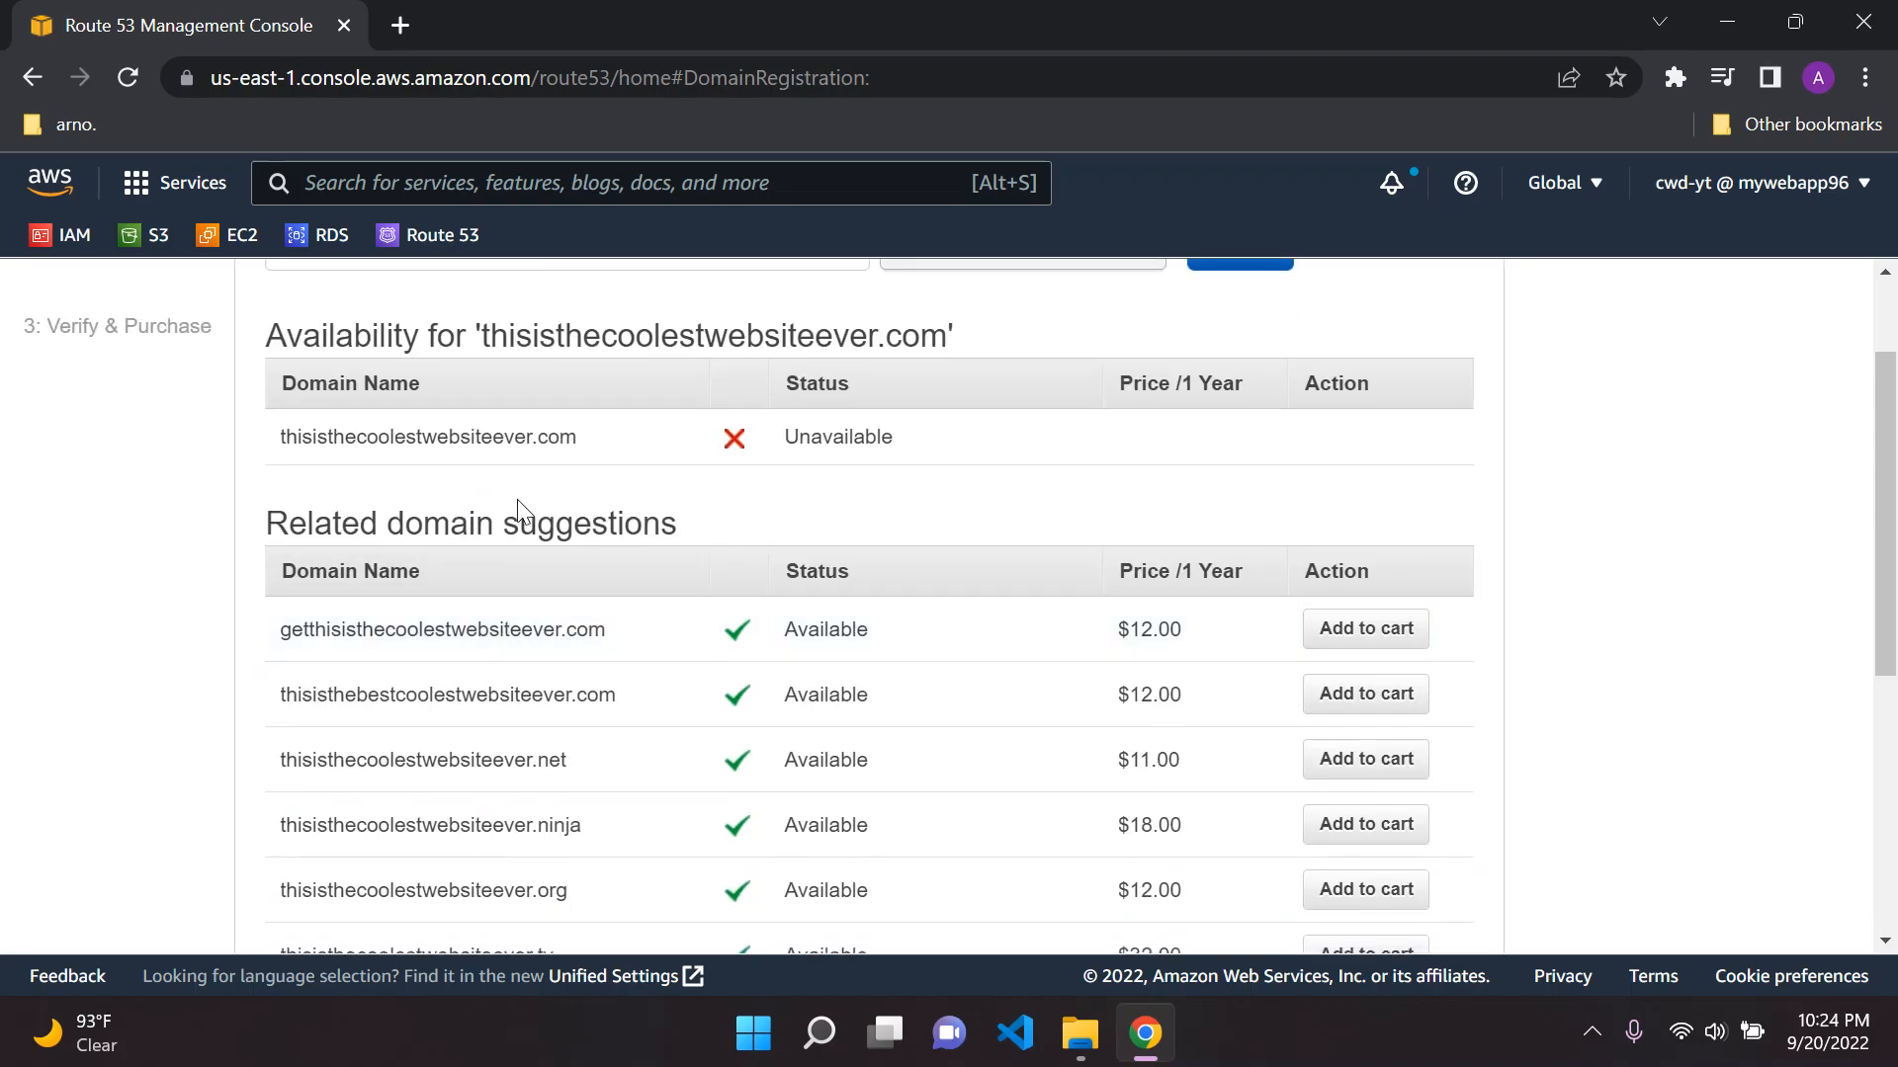
scroll(494, 464, "up", 2)
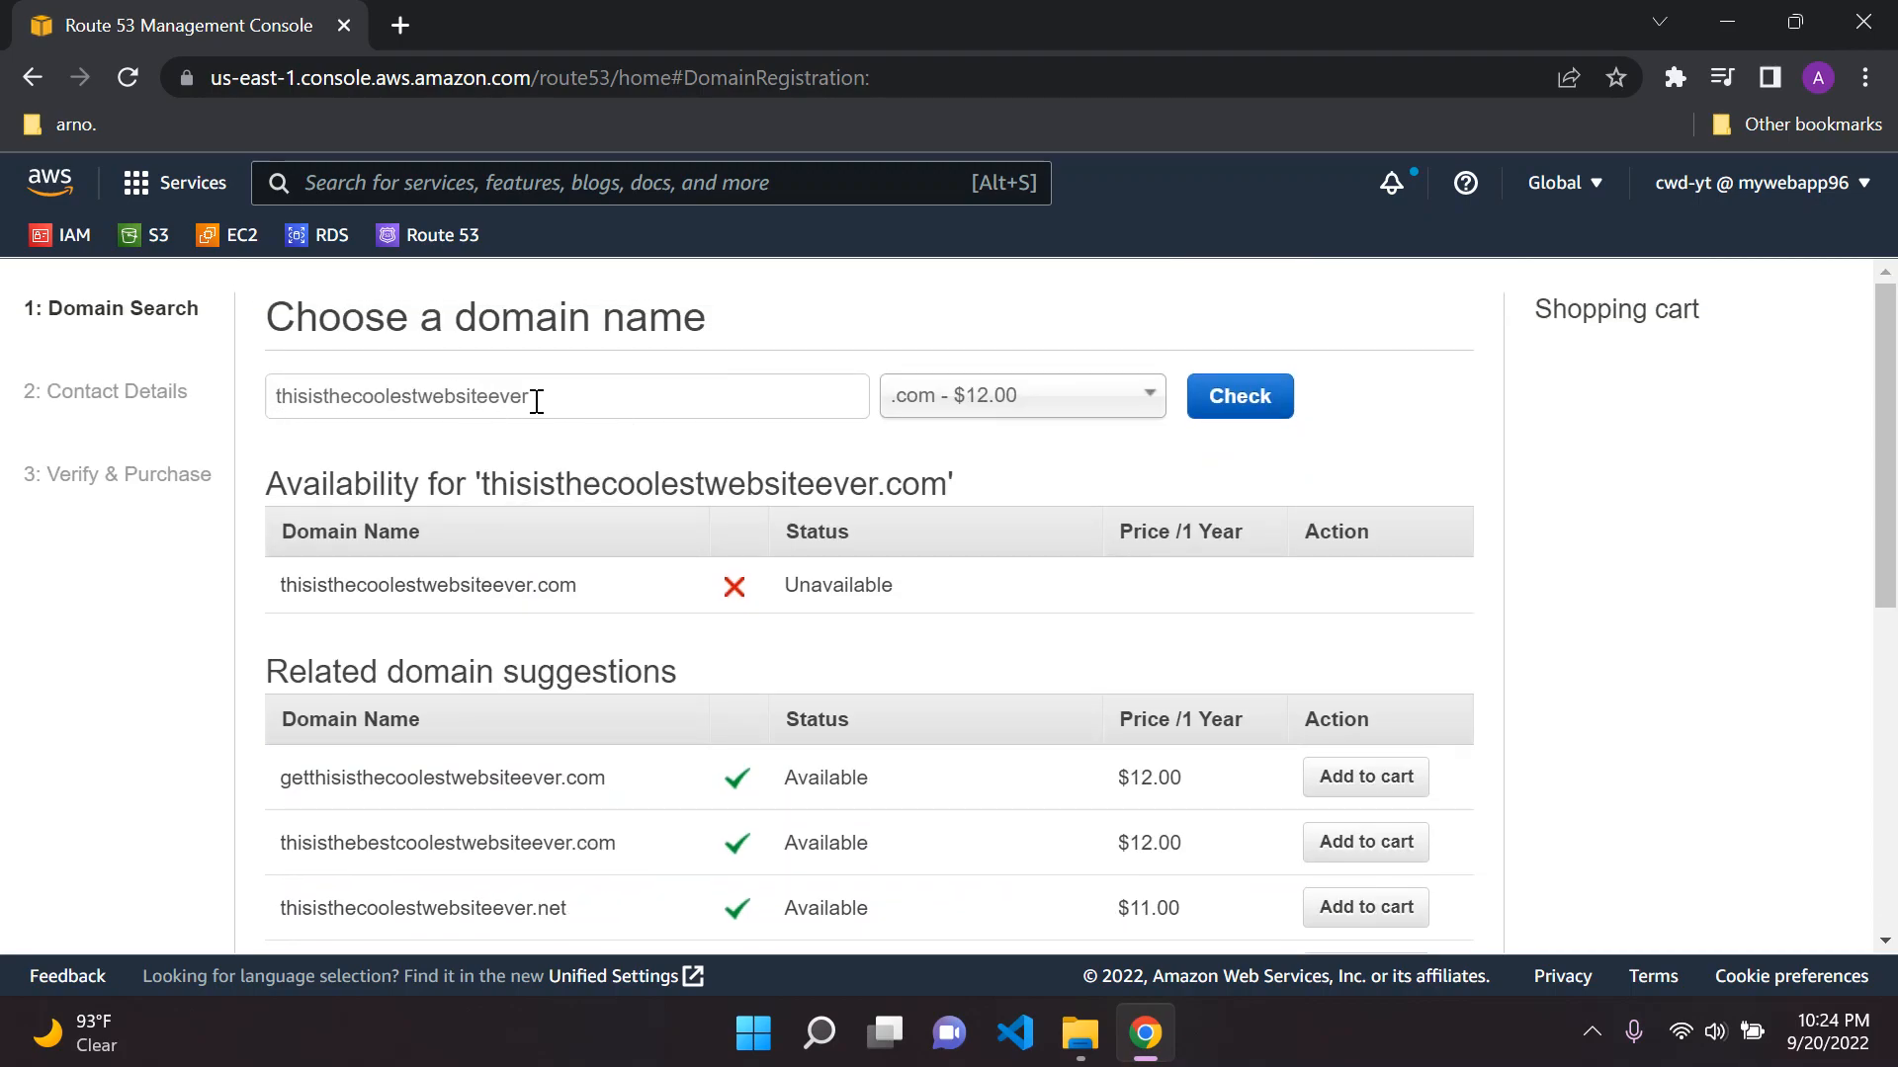
left_click(466, 397)
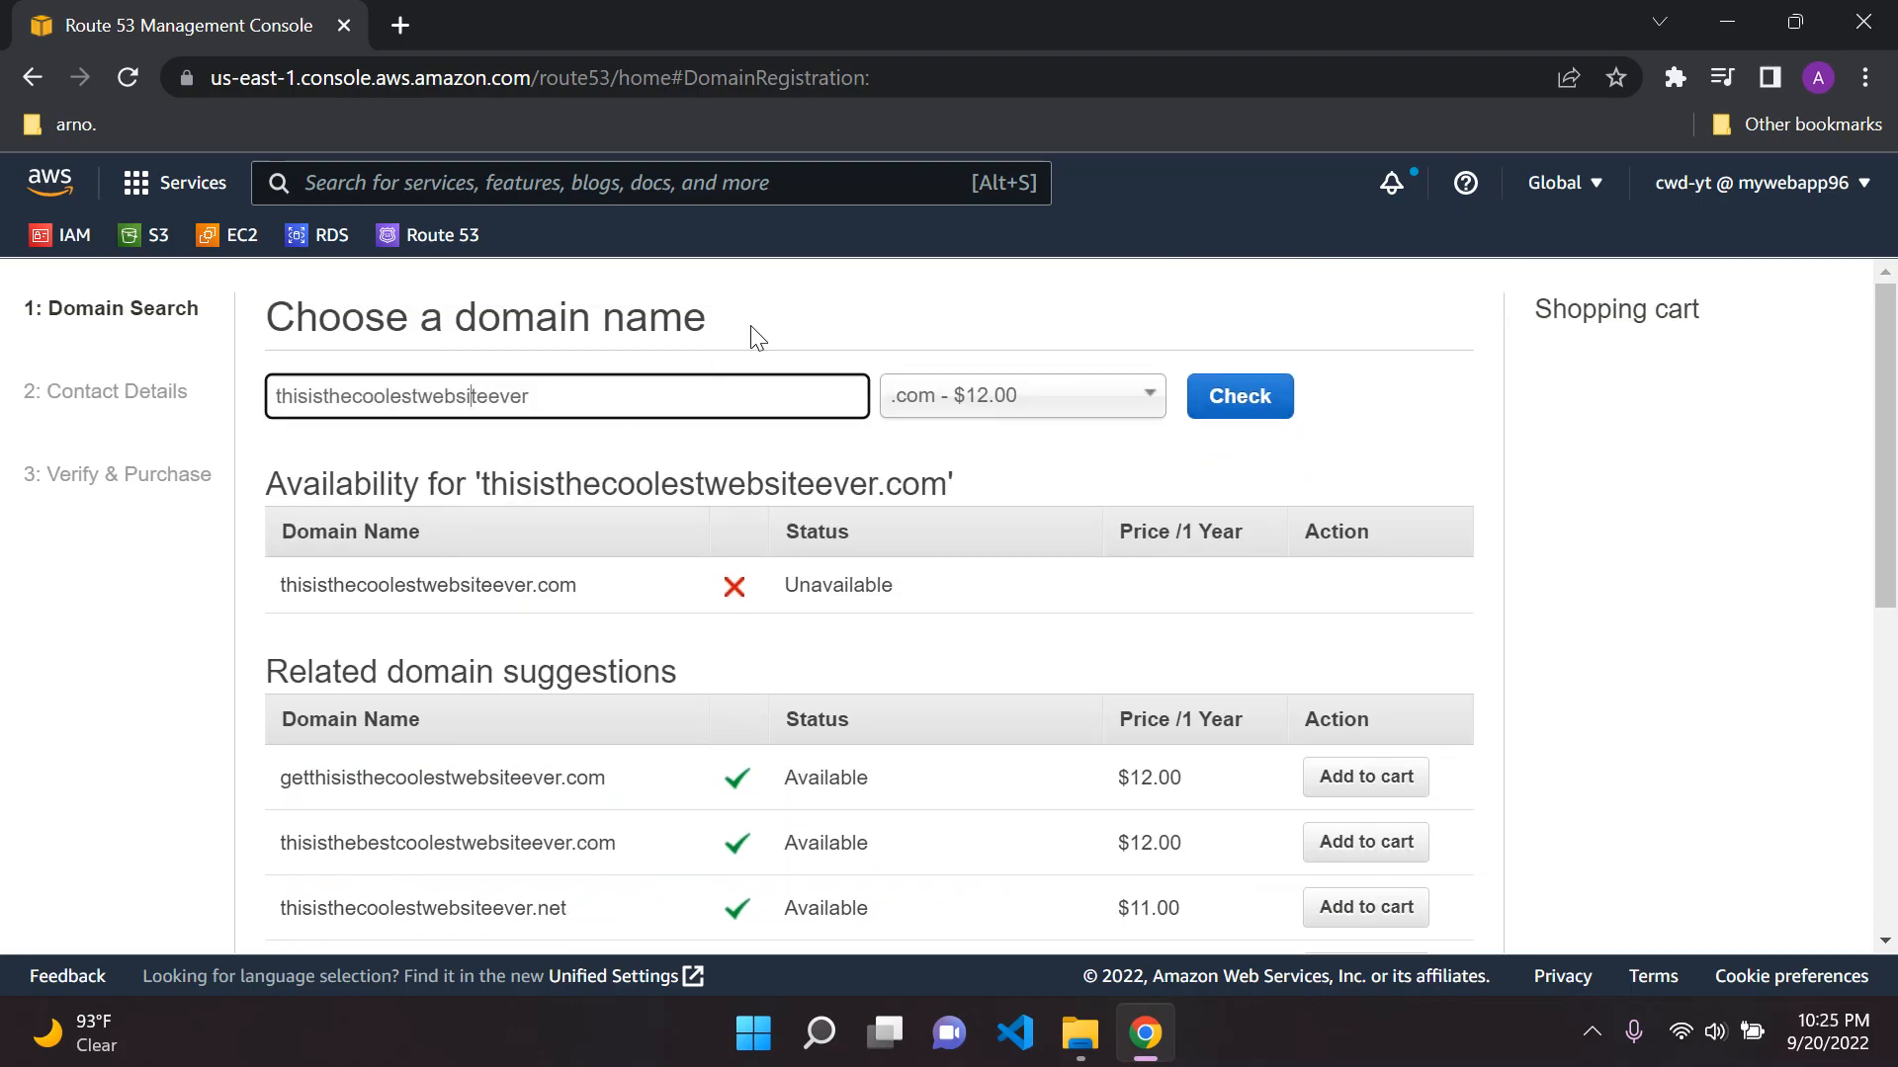
key("BackSpace")
key("BackSpace")
key("BackSpace")
key("BackSpace")
key("BackSpace")
key("BackSpace")
key("BackSpace")
type("site")
left_click(1206, 396)
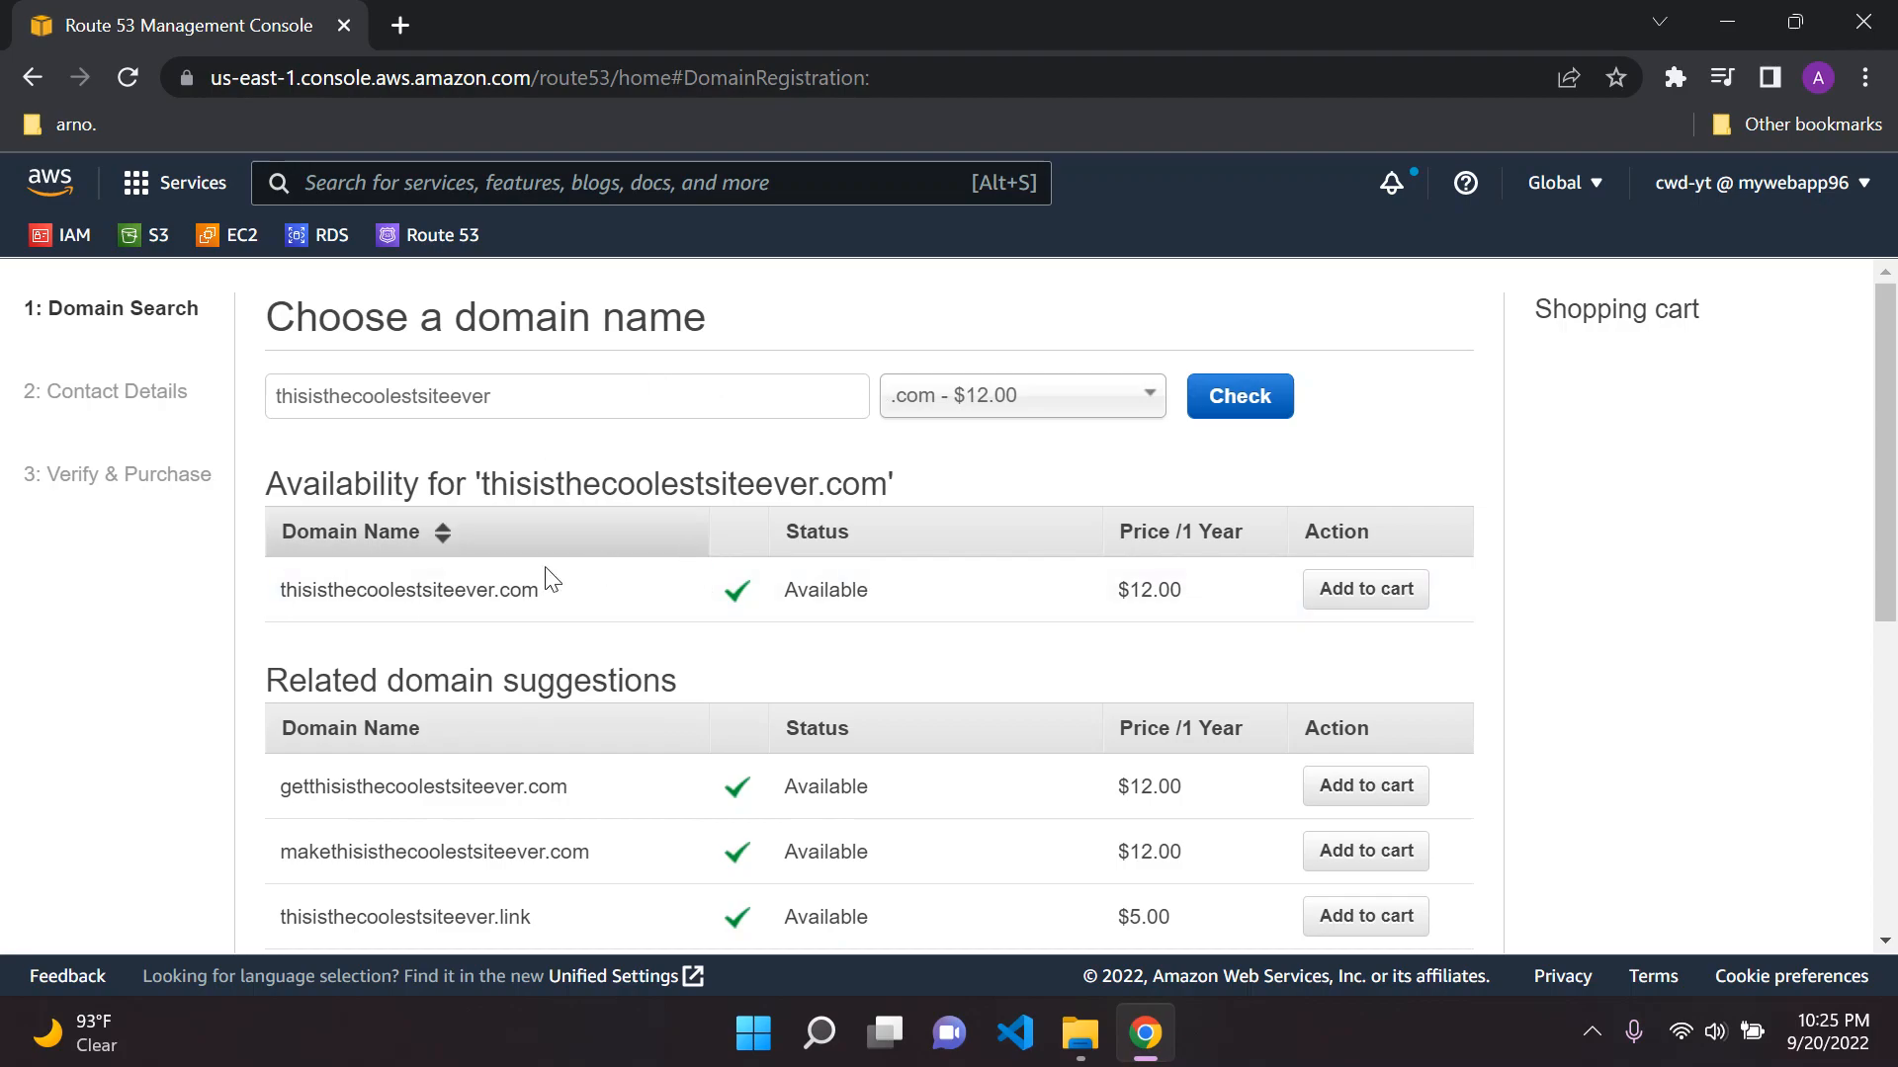
Add thisisthecoolestsiteever.com to the shopping cart and continue to the contact details
scroll(632, 522, "down", 3)
scroll(309, 478, "up", 2)
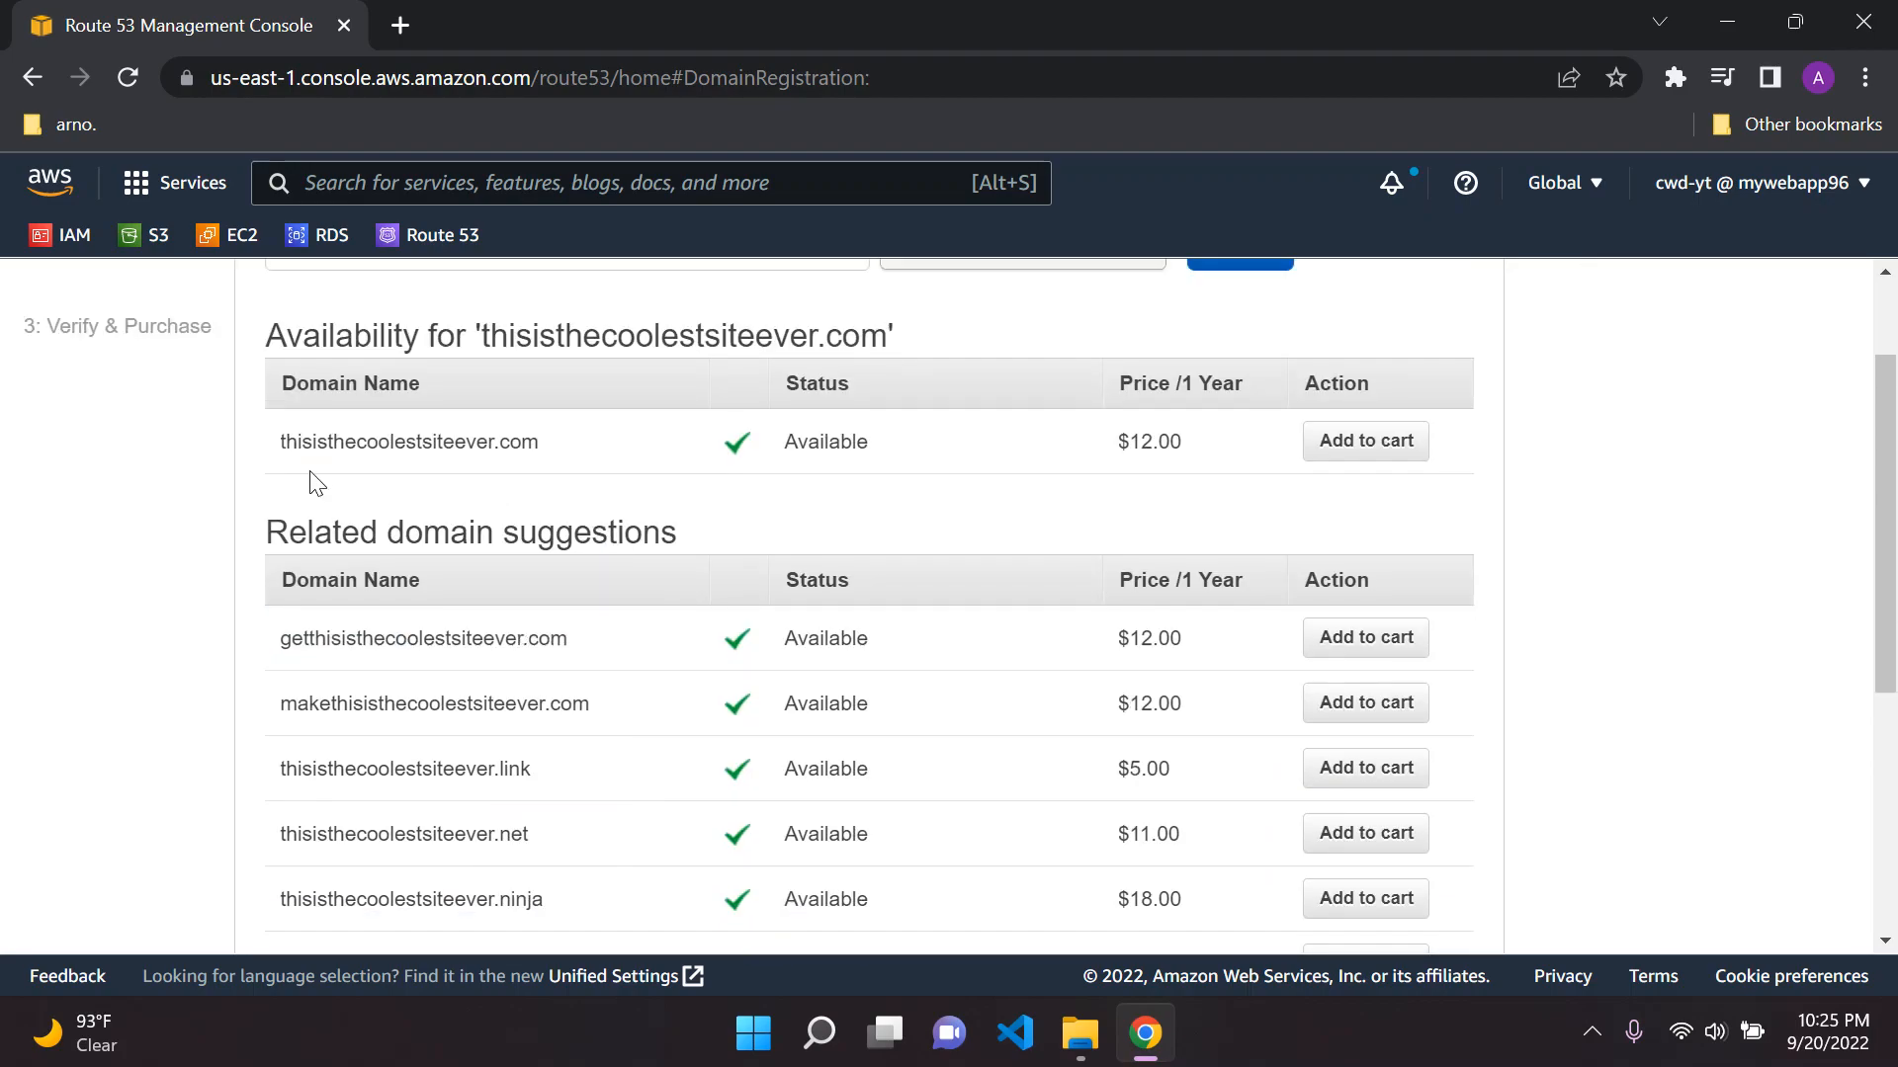
scroll(428, 445, "up", 2)
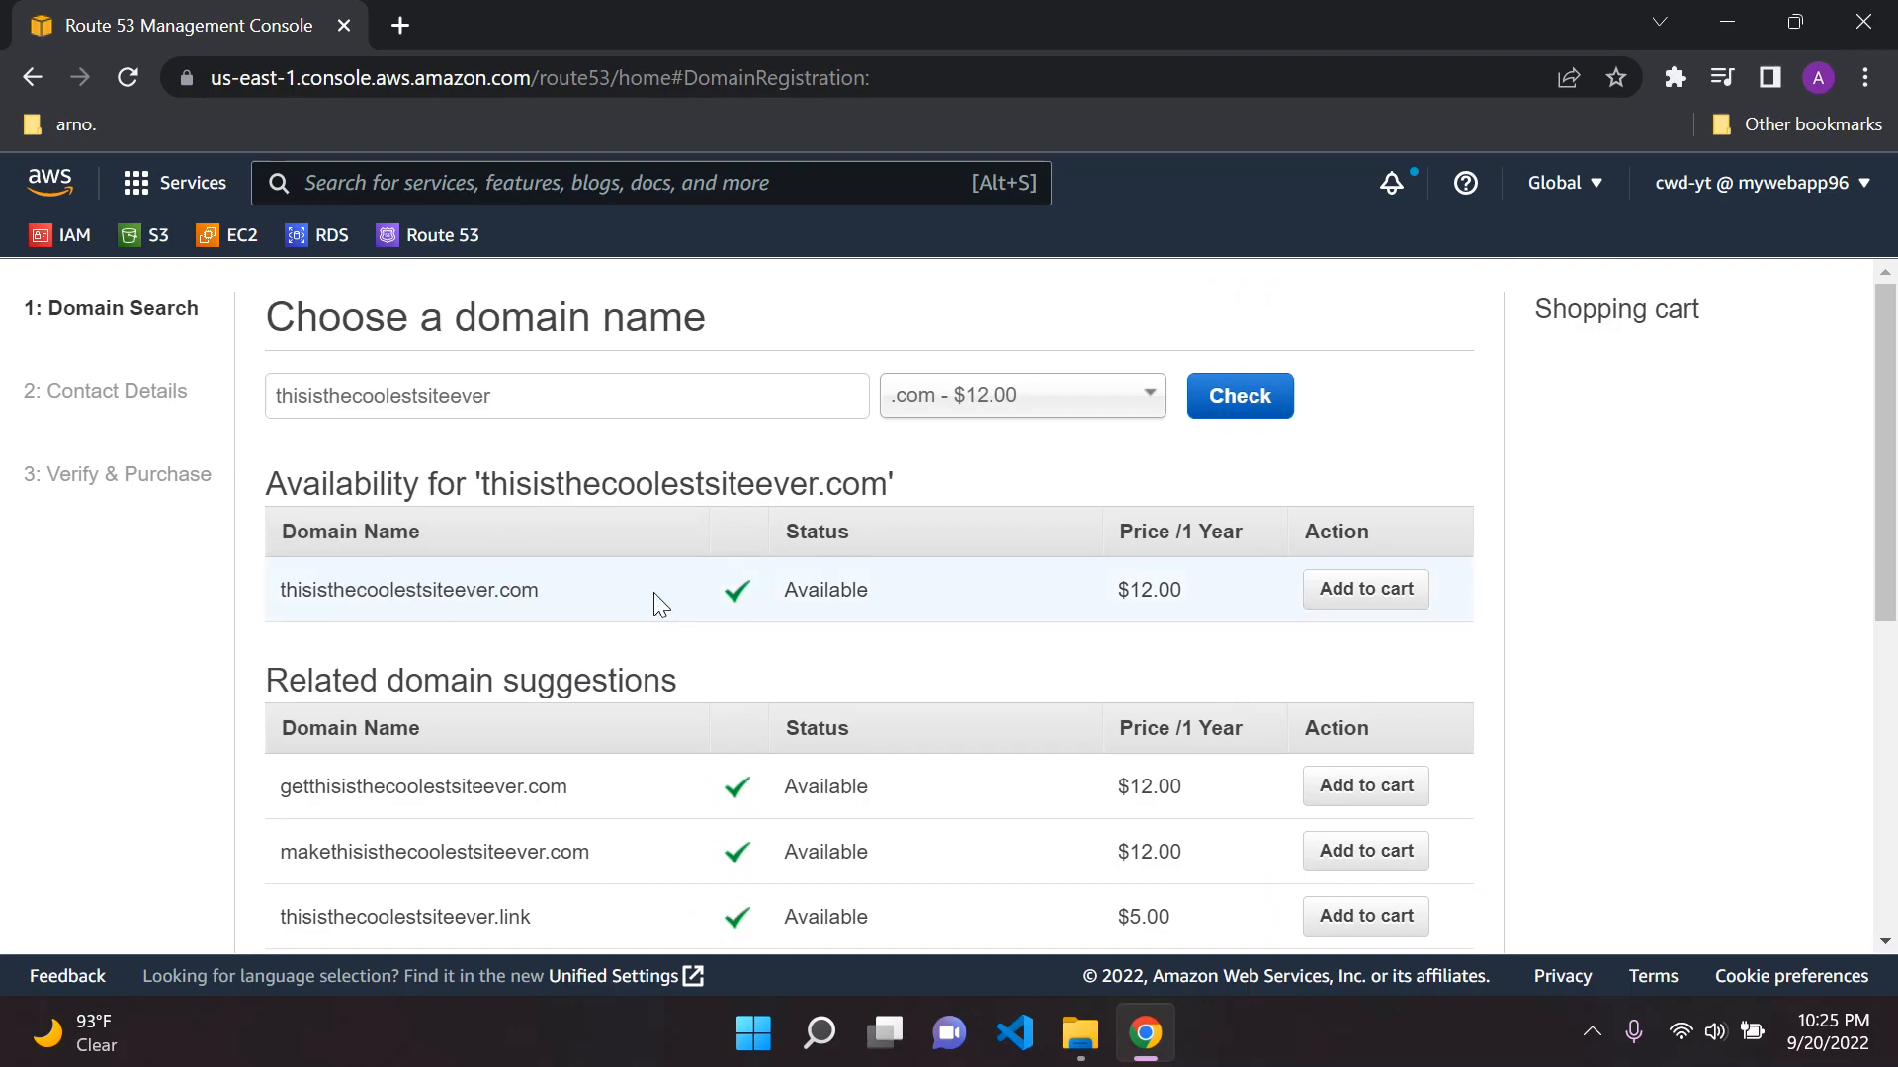
left_click(1356, 598)
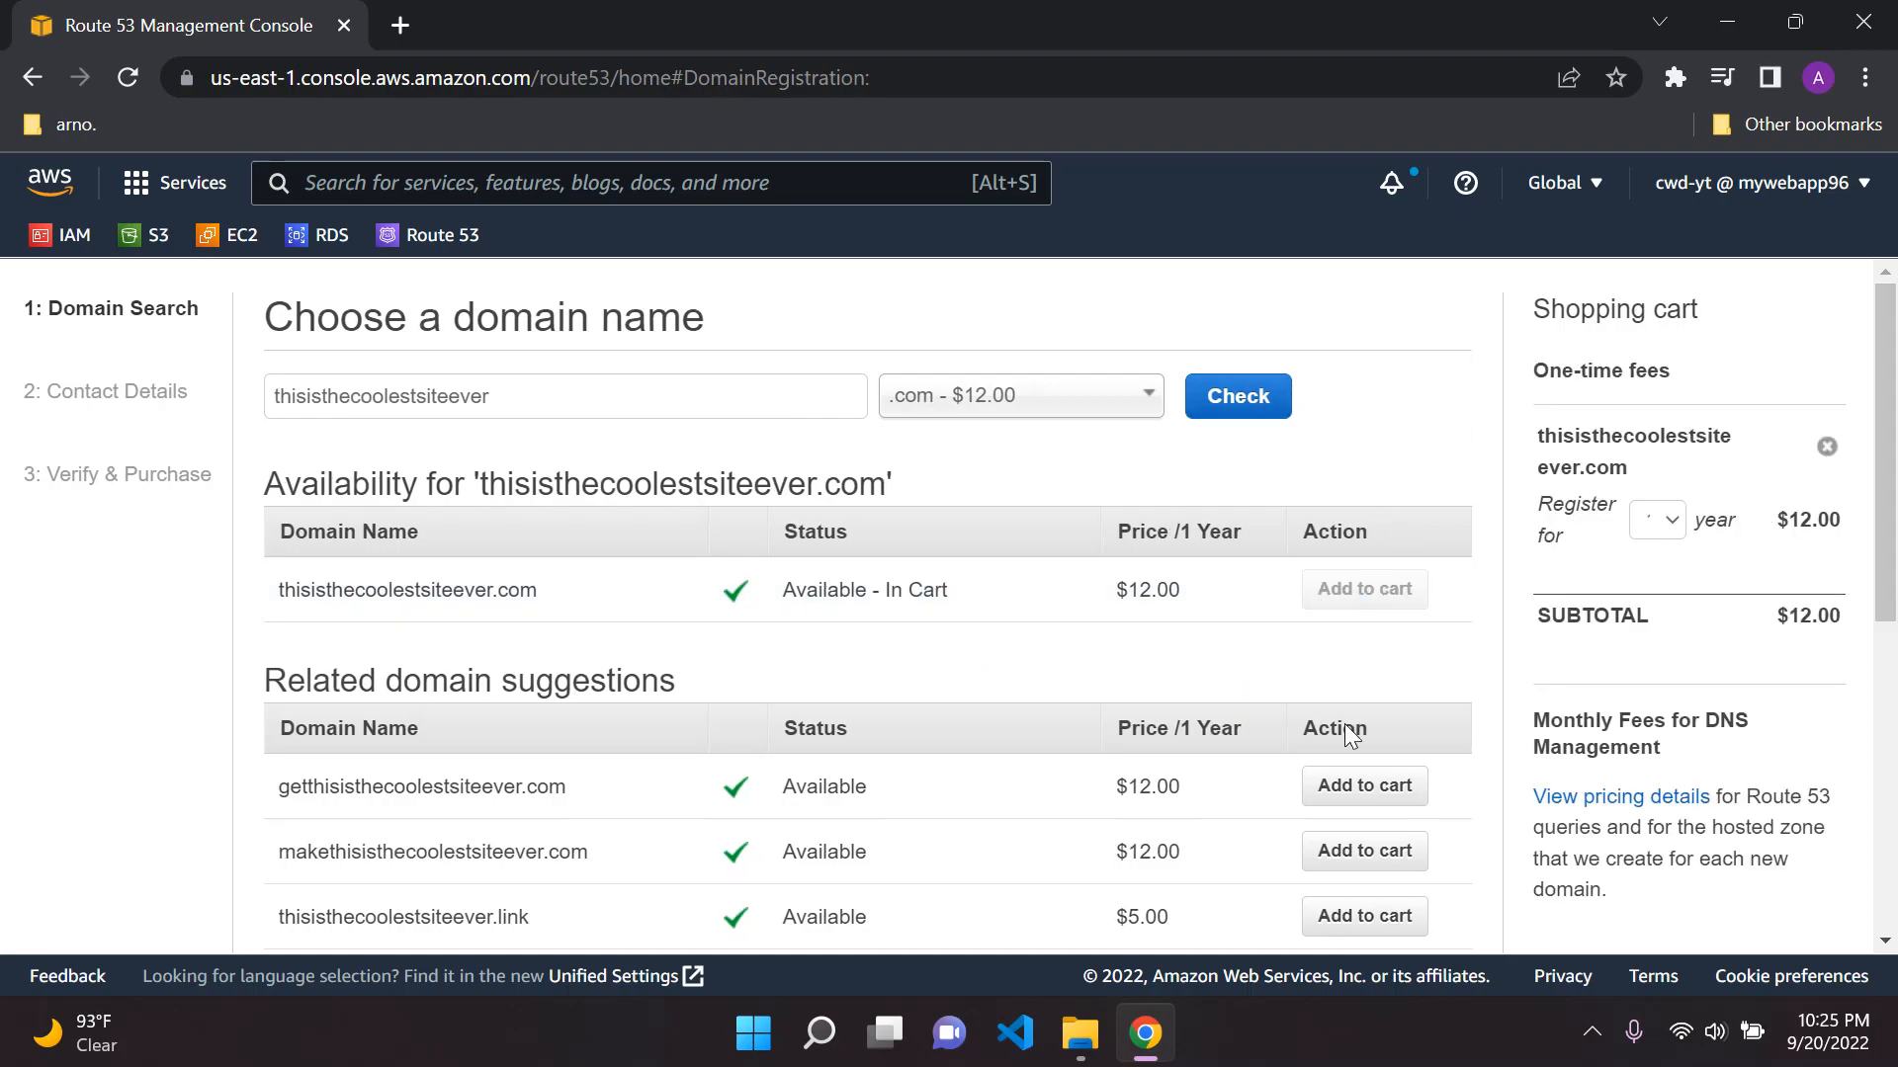
scroll(1468, 584, "down", 6)
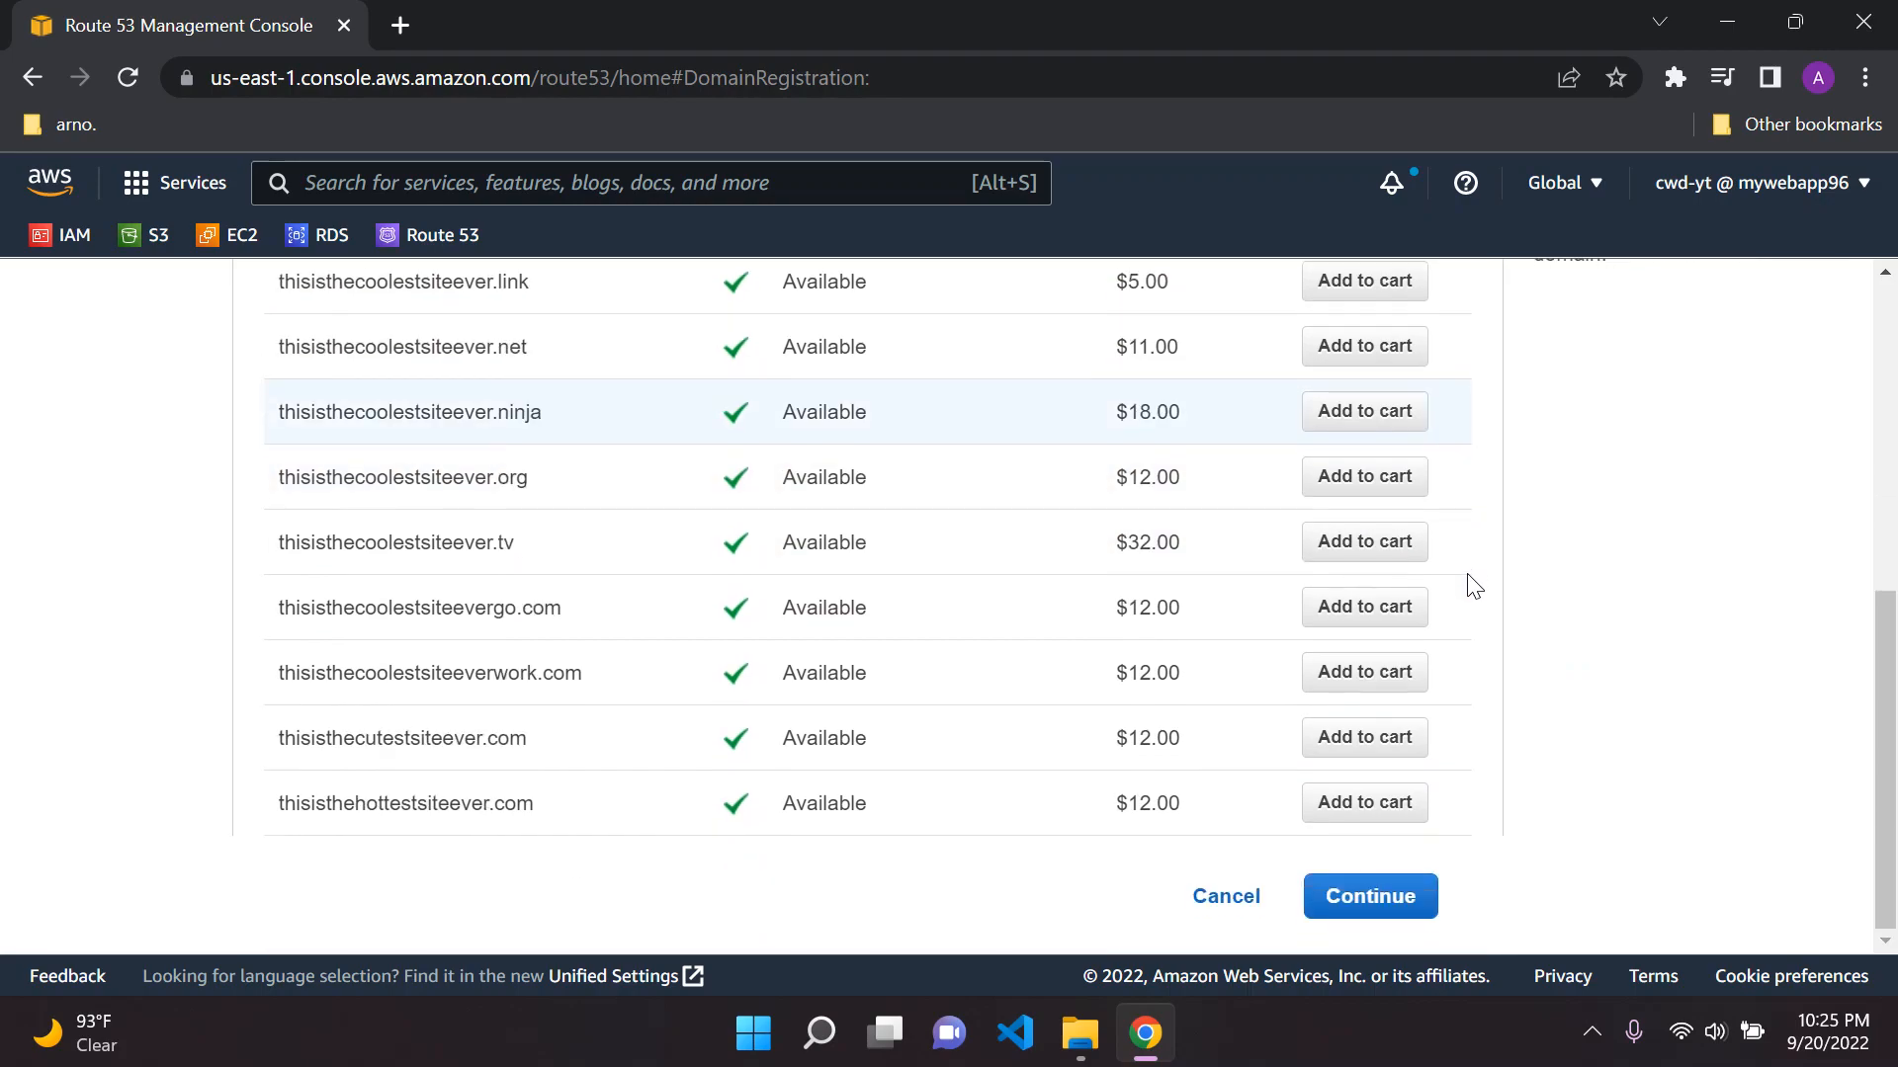
left_click(1371, 897)
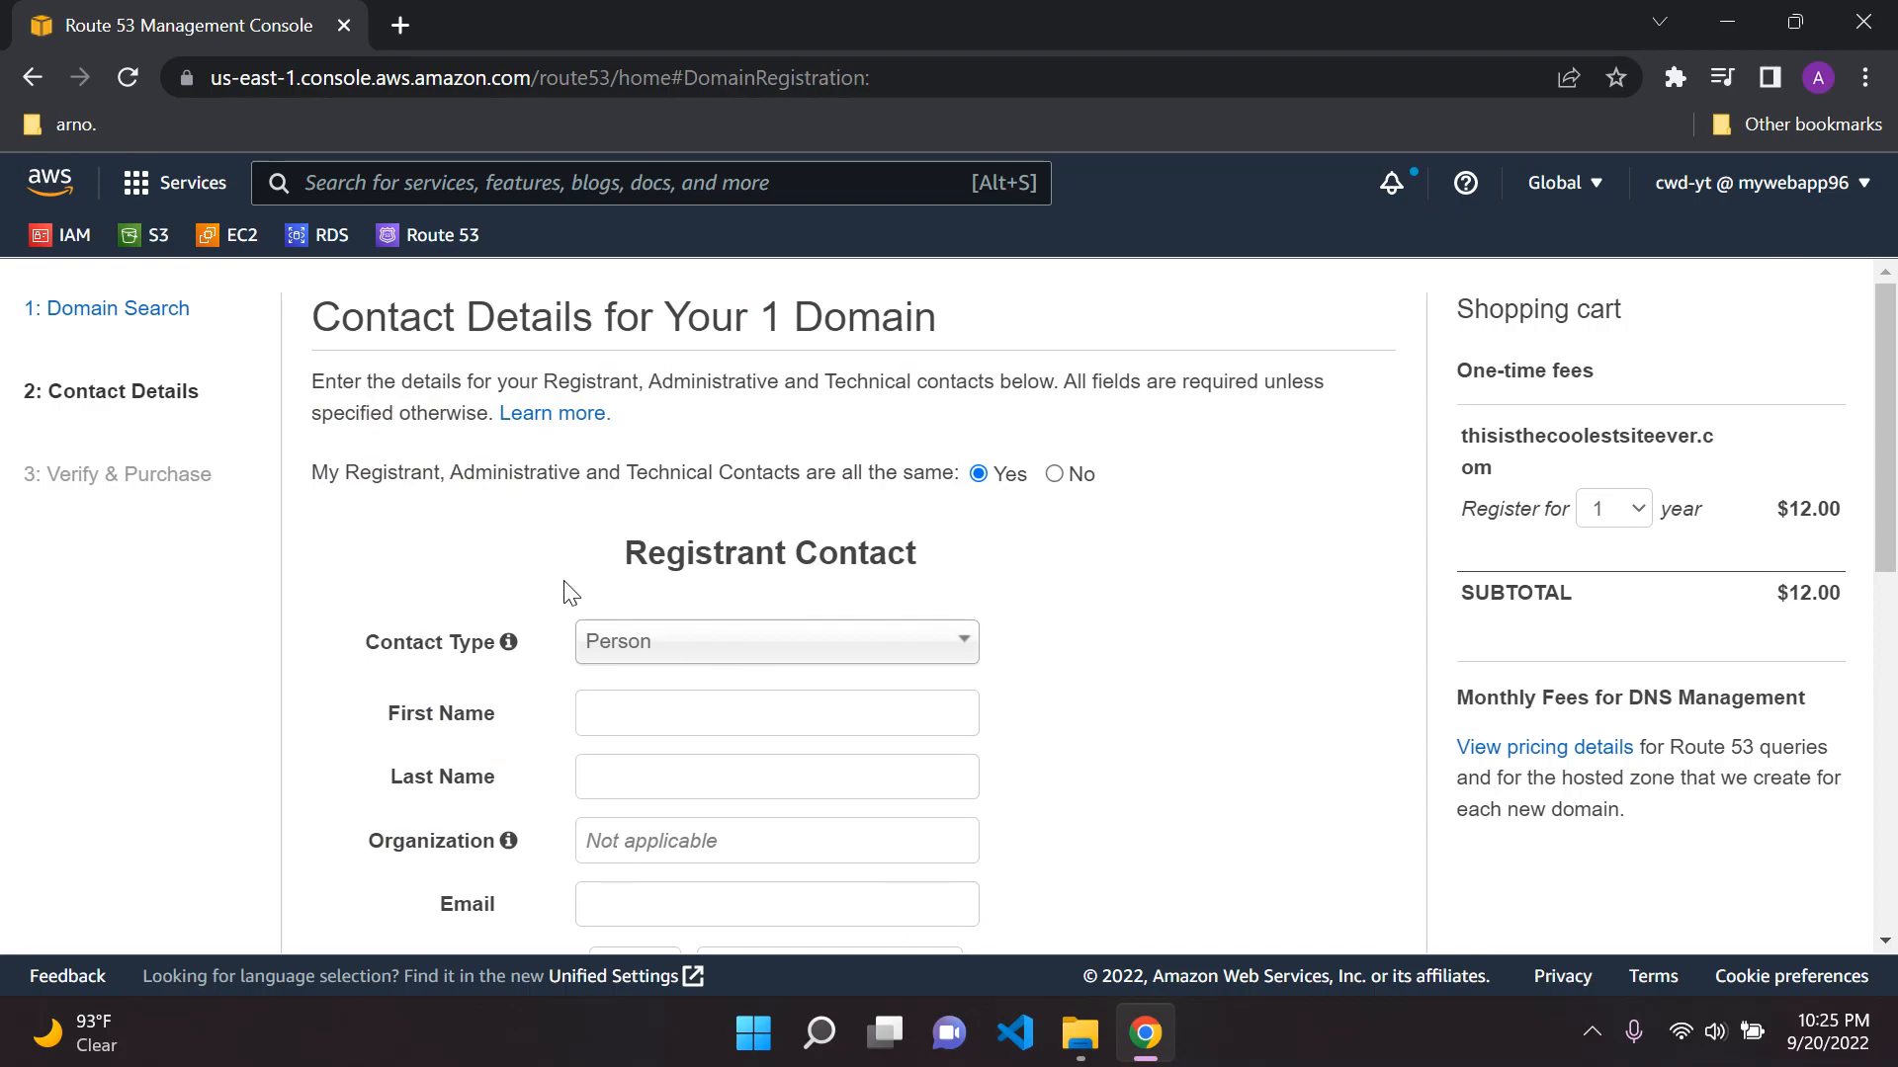
Examine the registrant contact form for the domain, from the contact type and address fields to the privacy protection options
scroll(721, 542, "down", 3)
scroll(777, 542, "up", 3)
scroll(494, 563, "down", 1)
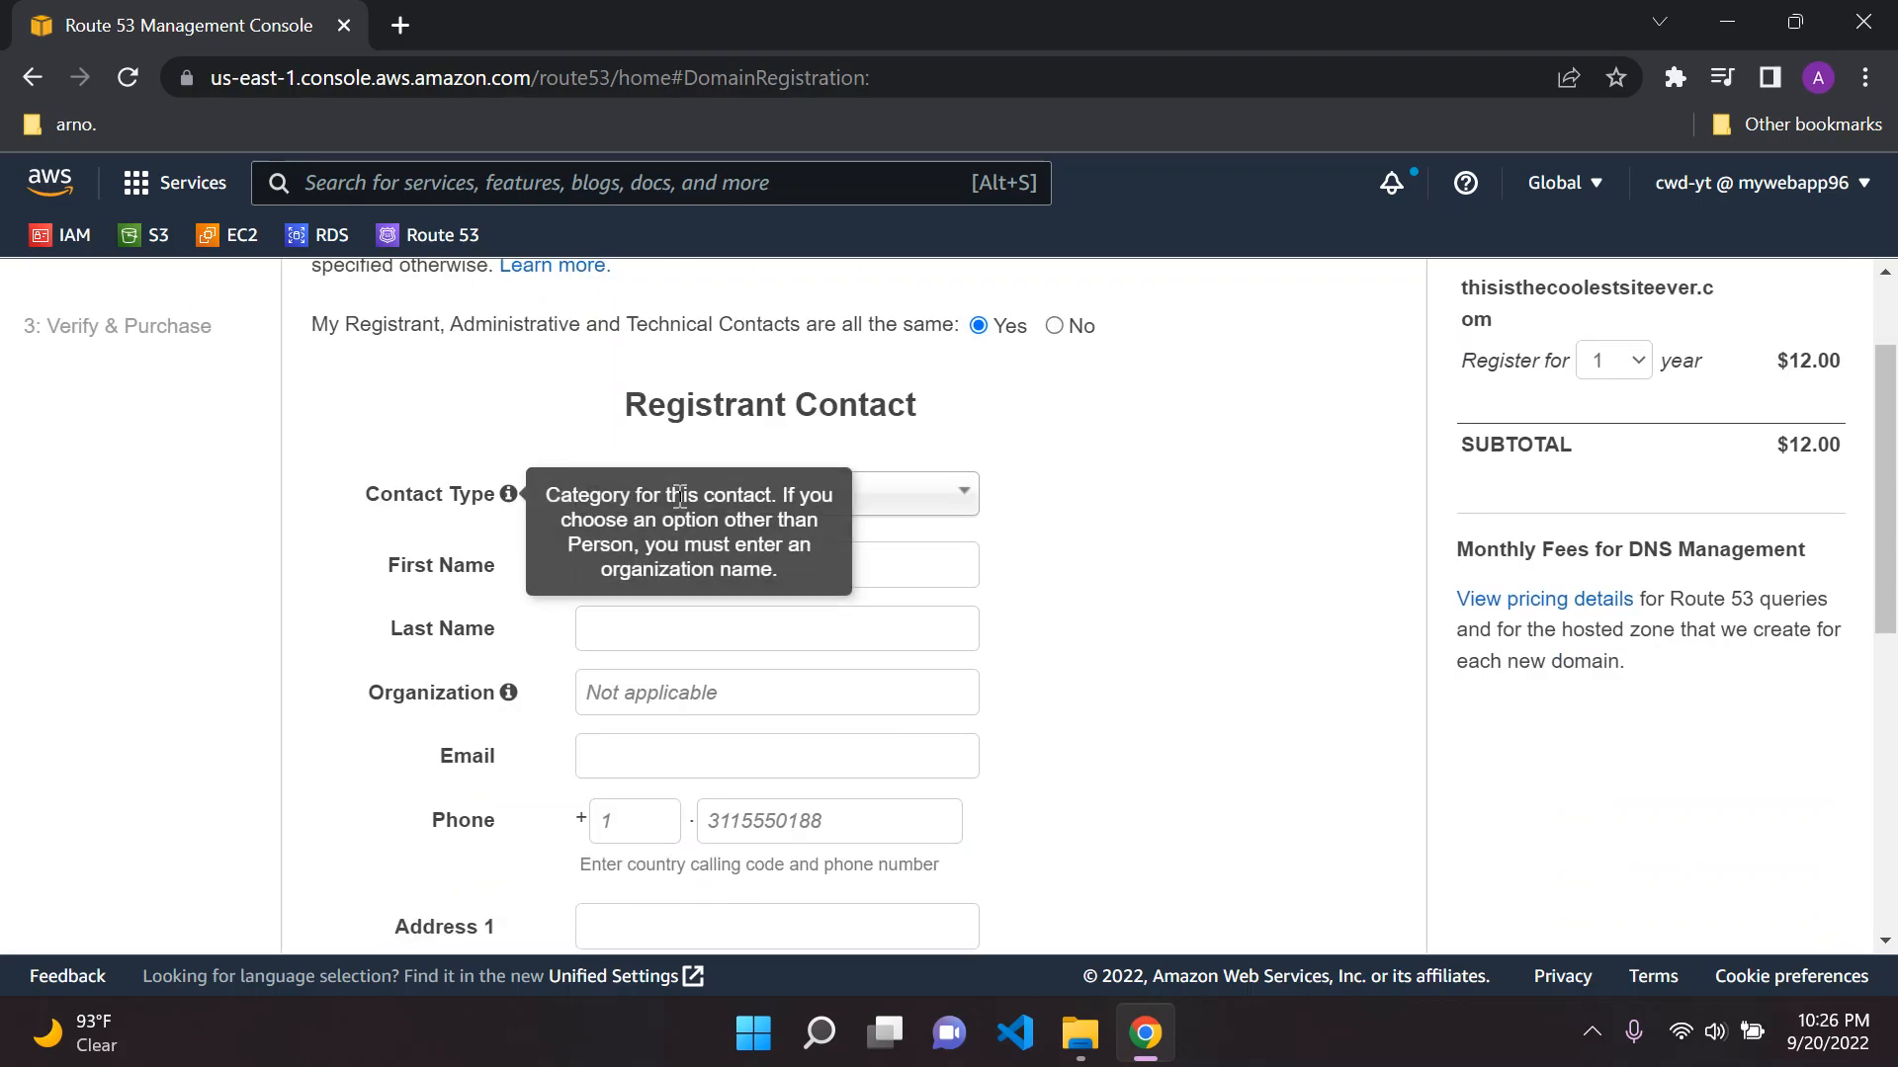
scroll(457, 563, "down", 1)
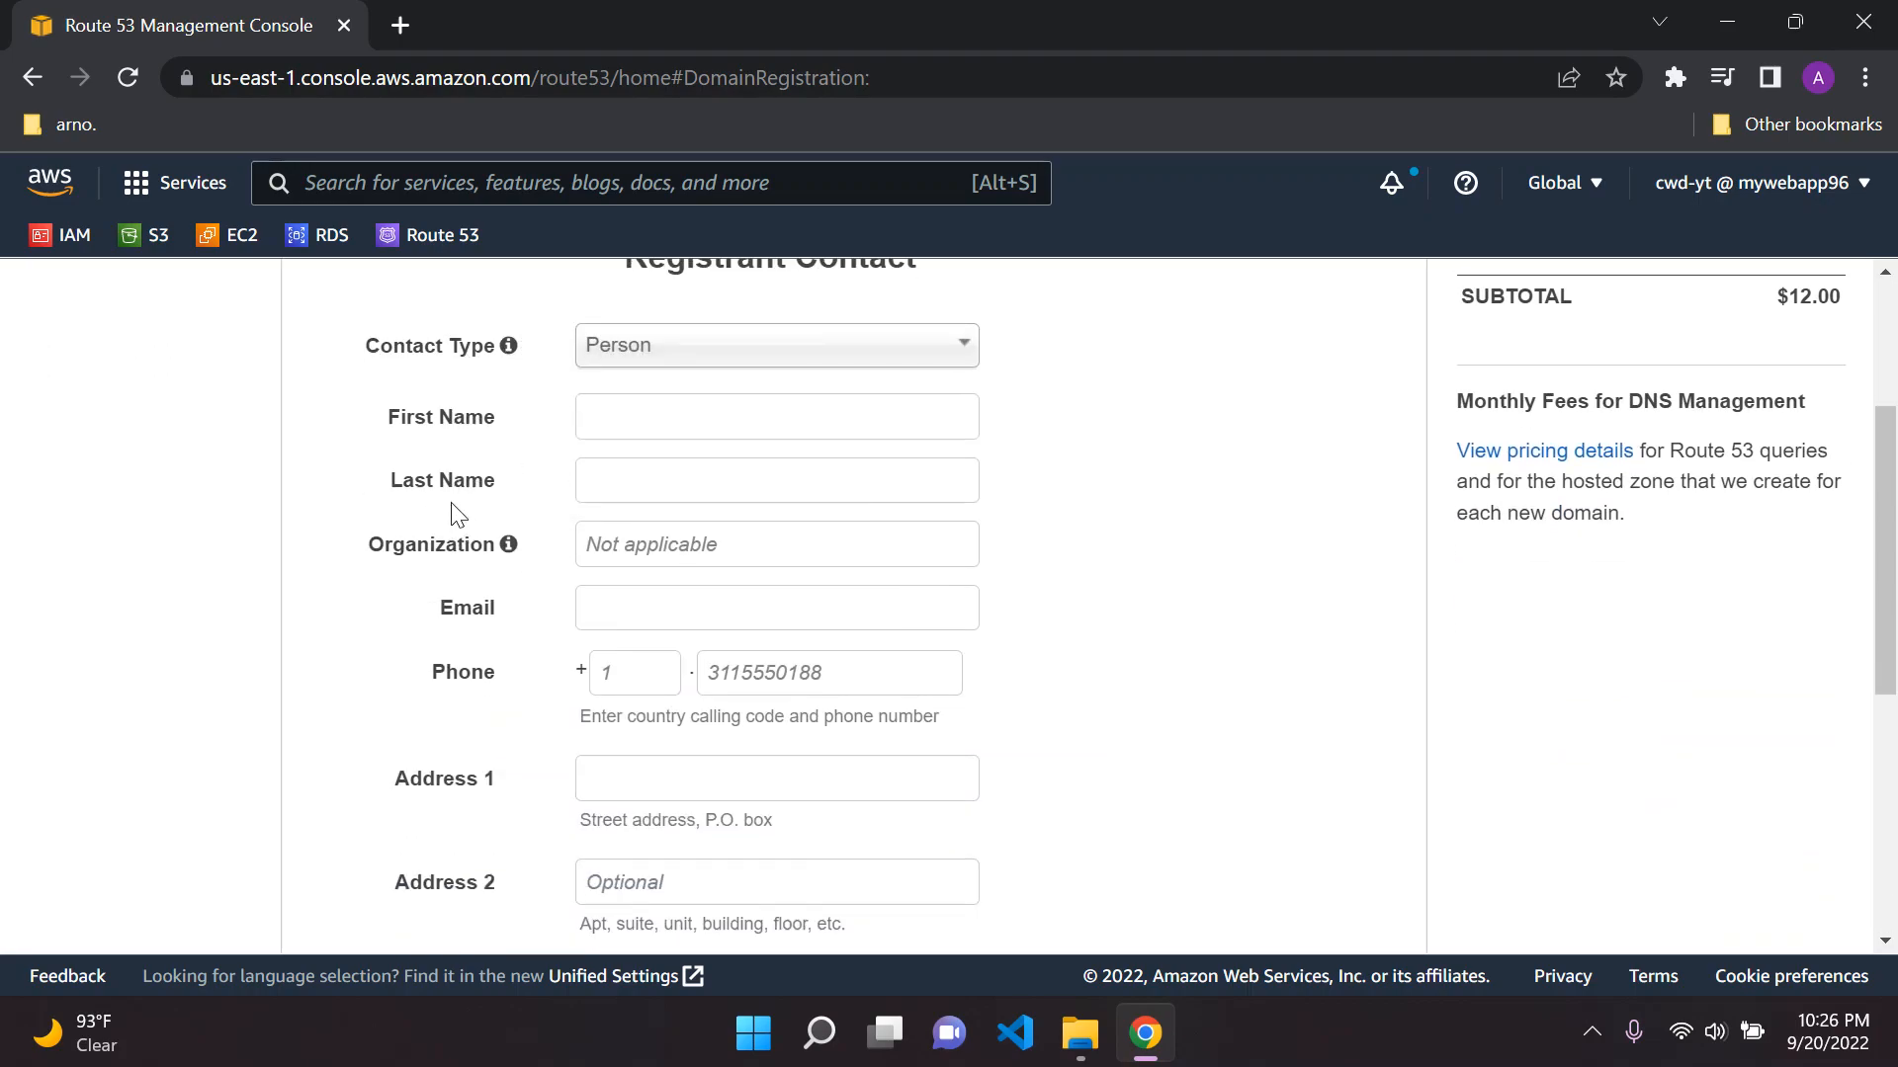
scroll(451, 598, "down", 5)
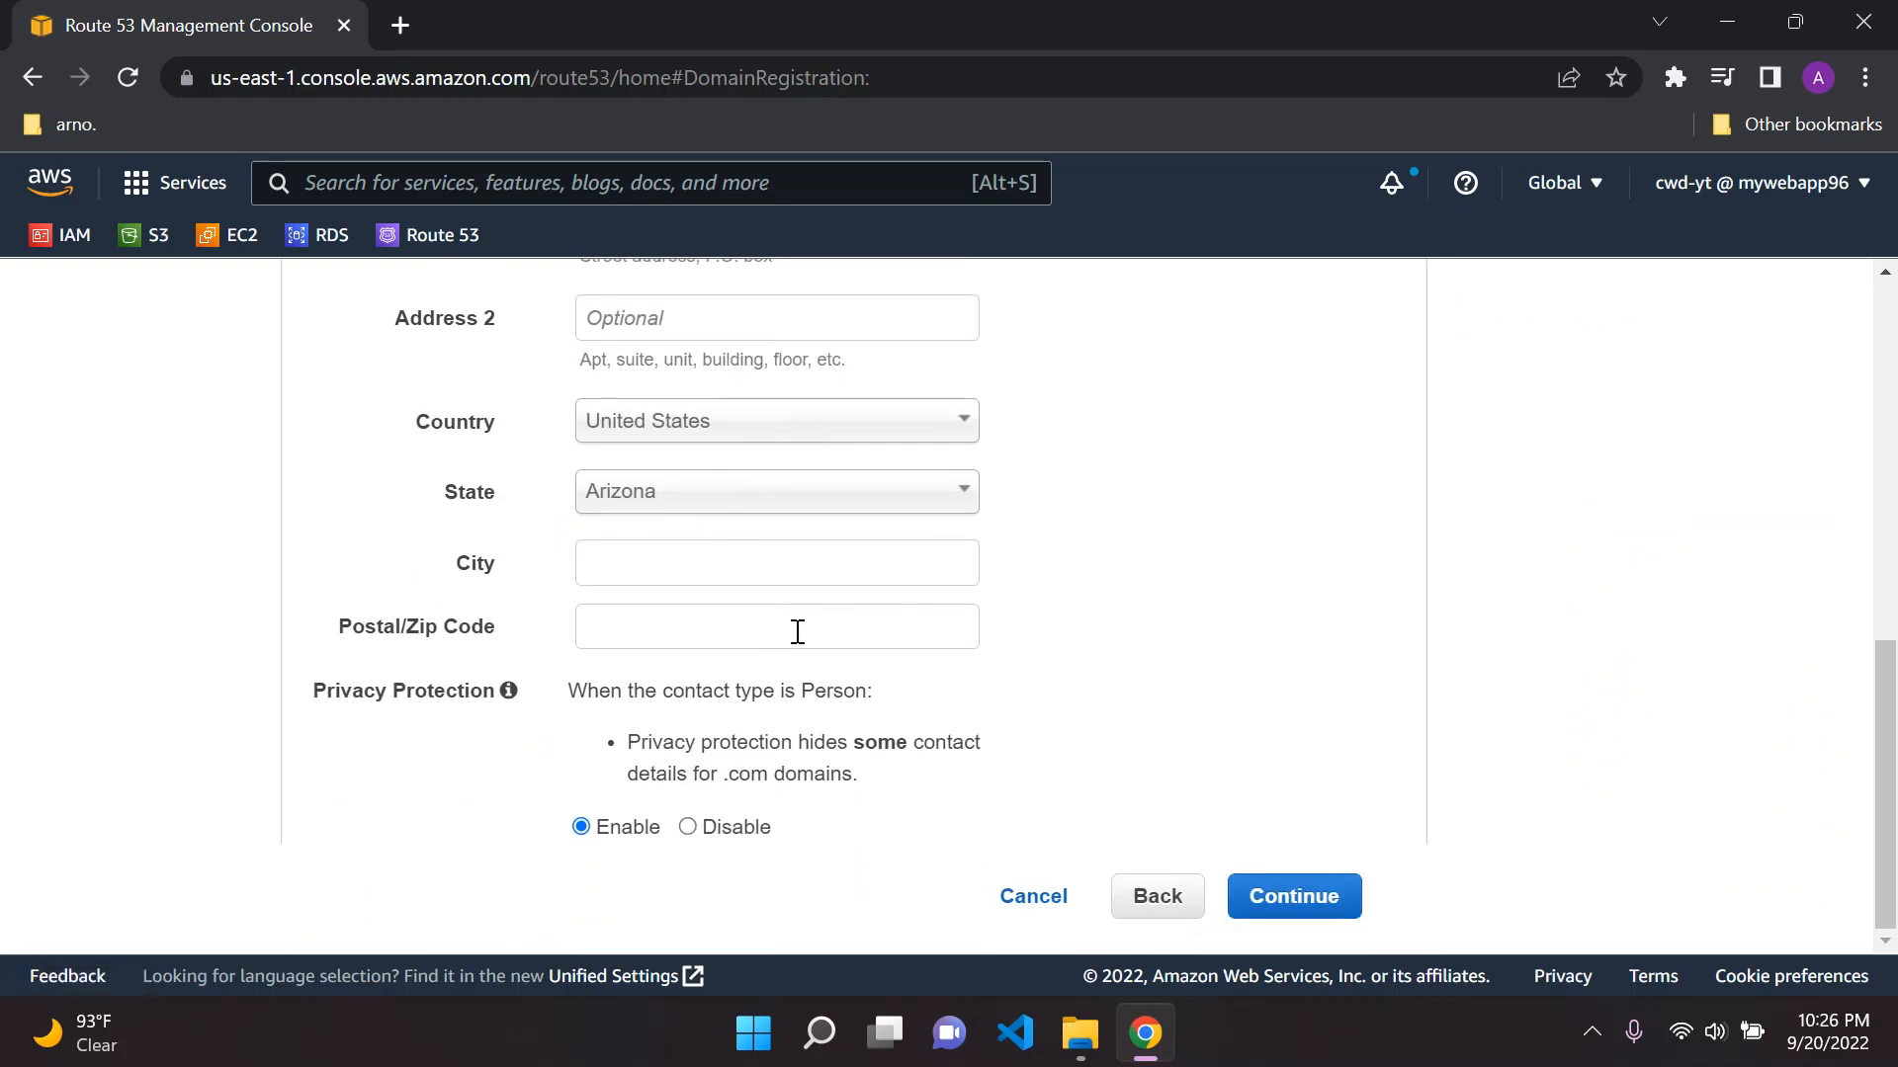
mouse_move(510, 695)
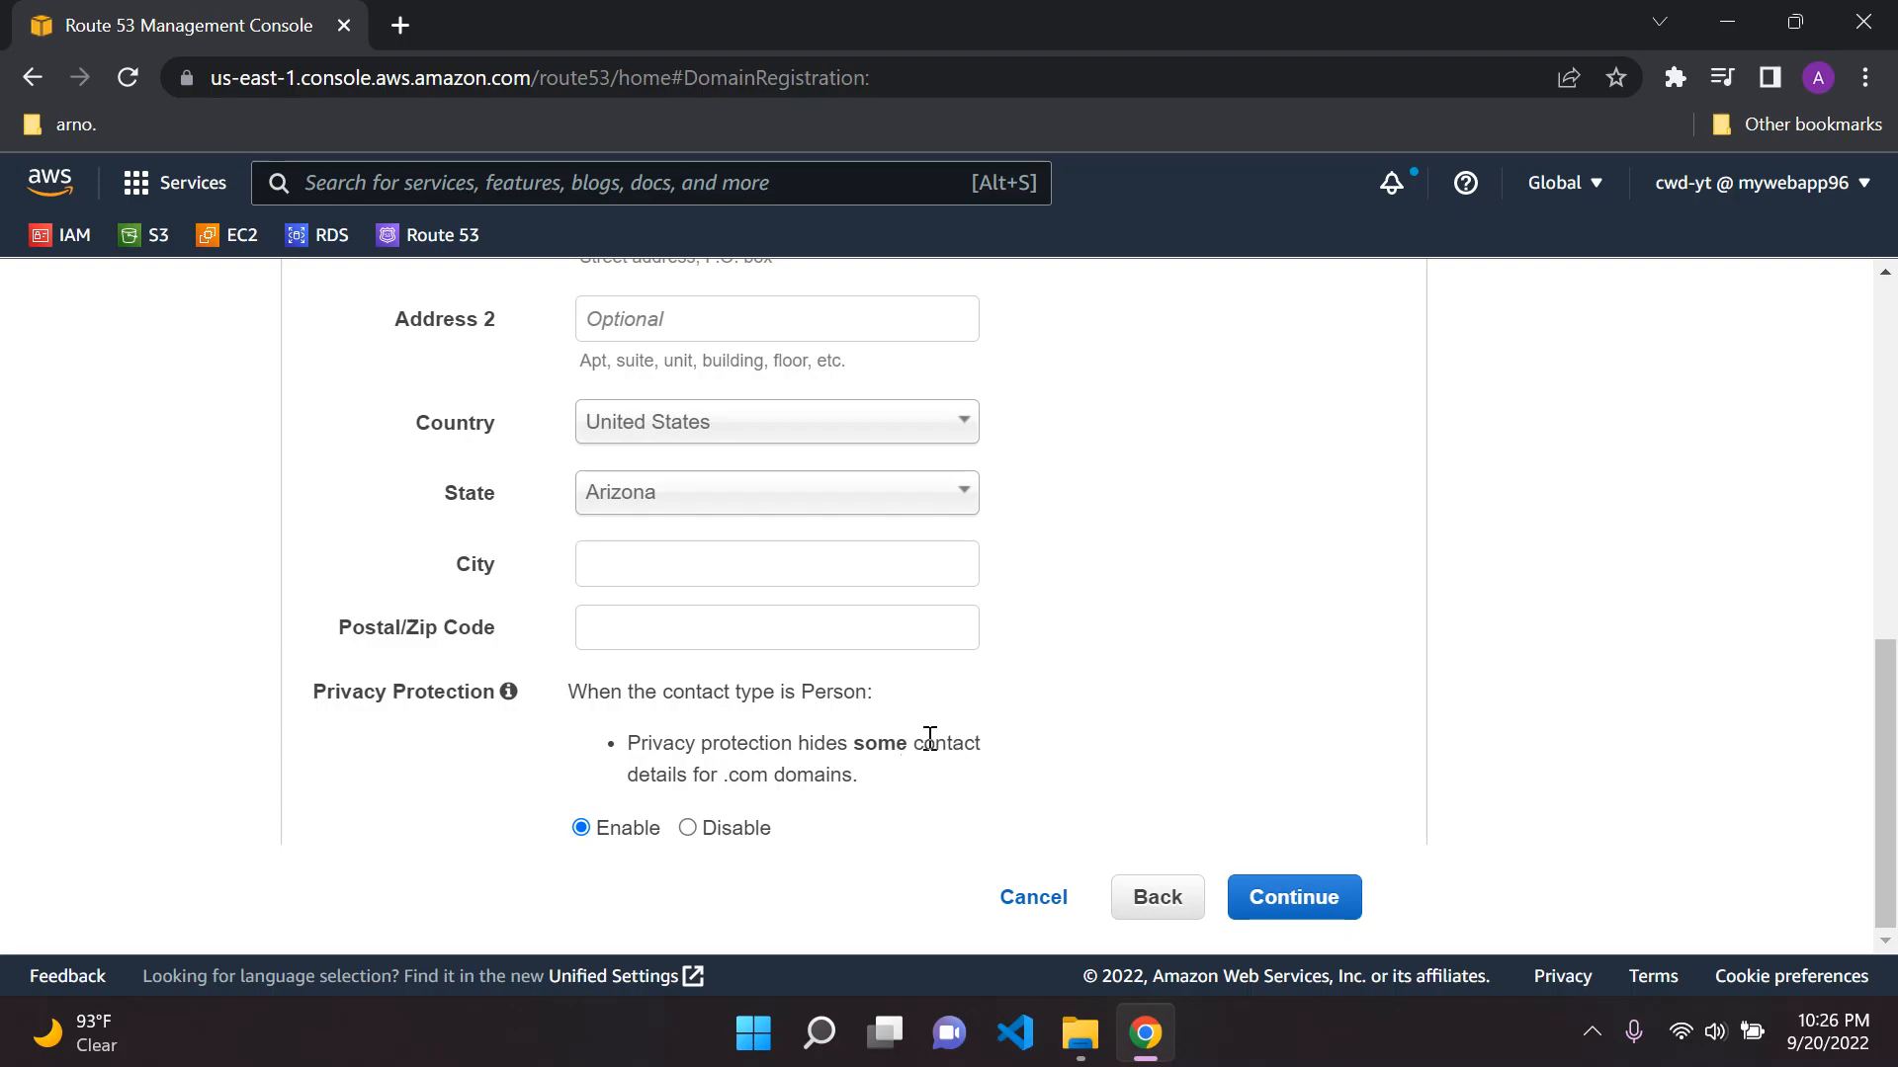
scroll(678, 762, "up", 9)
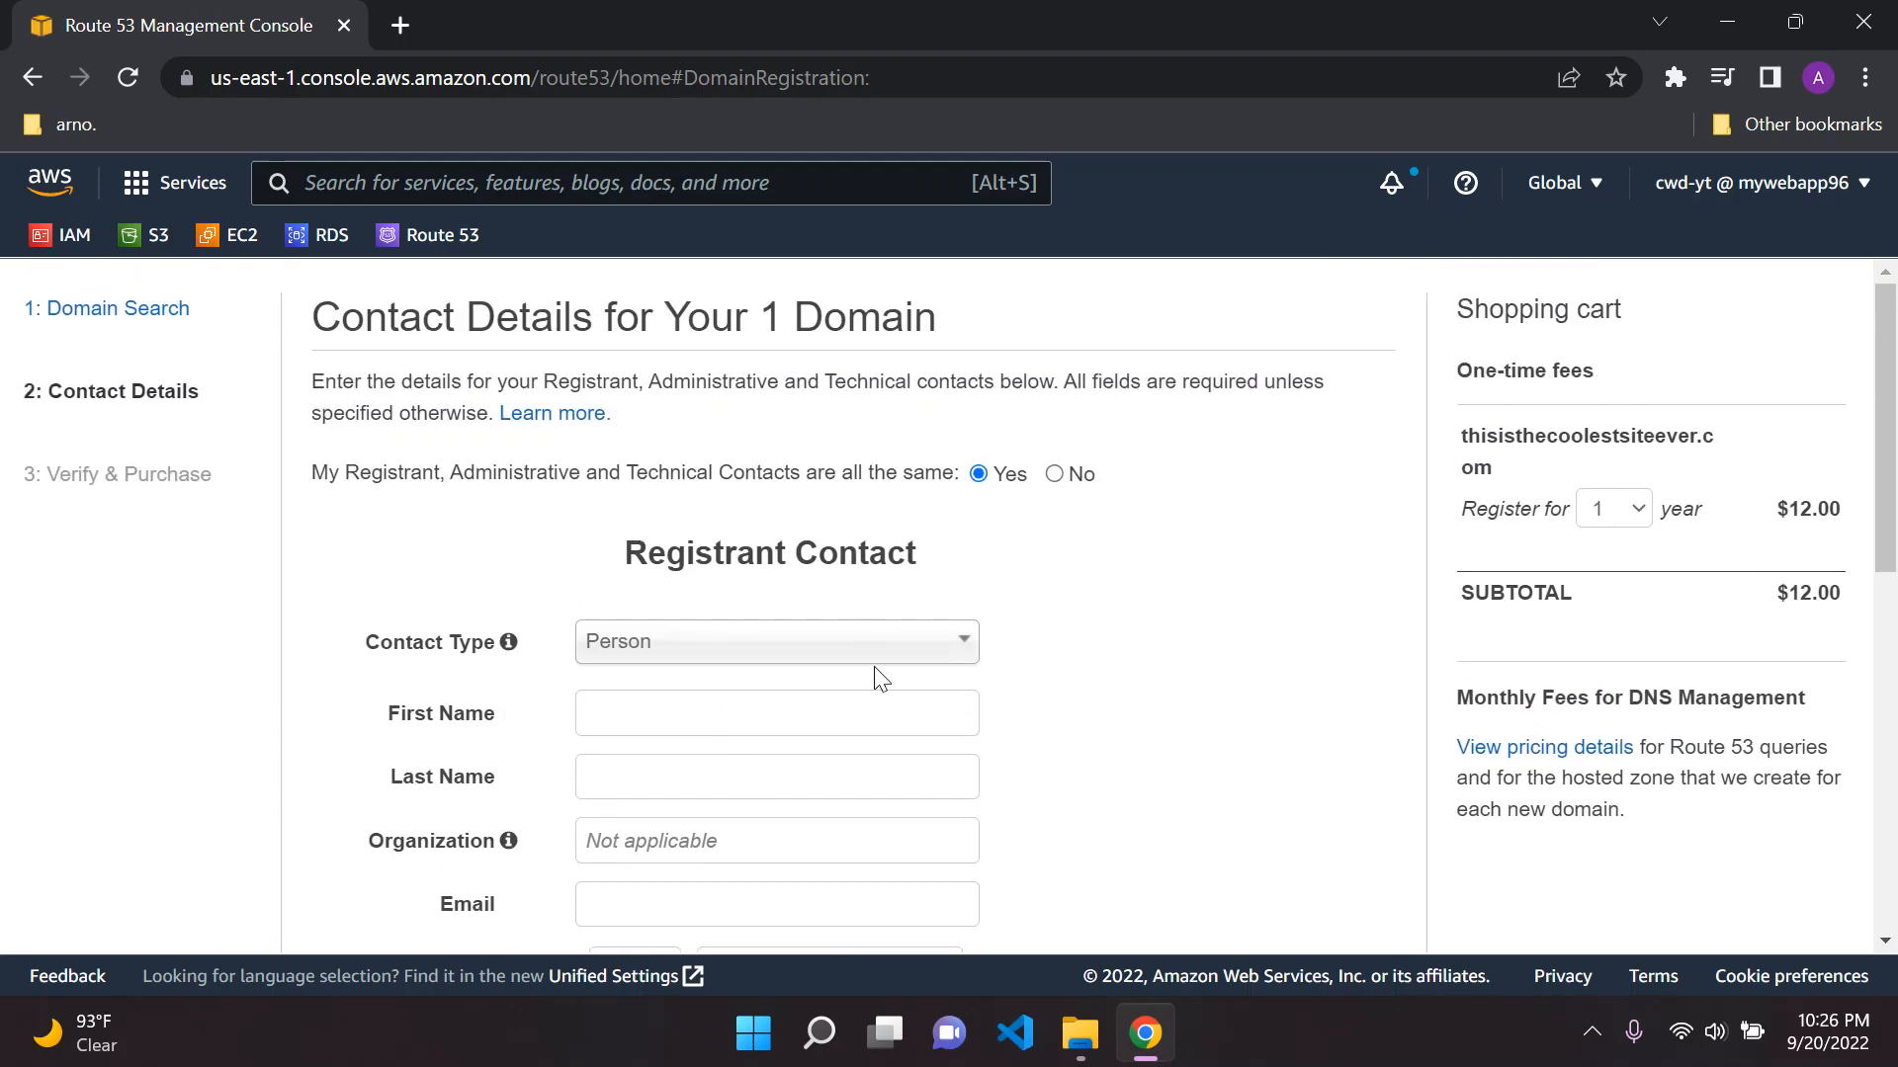
scroll(776, 643, "down", 3)
scroll(801, 660, "down", 6)
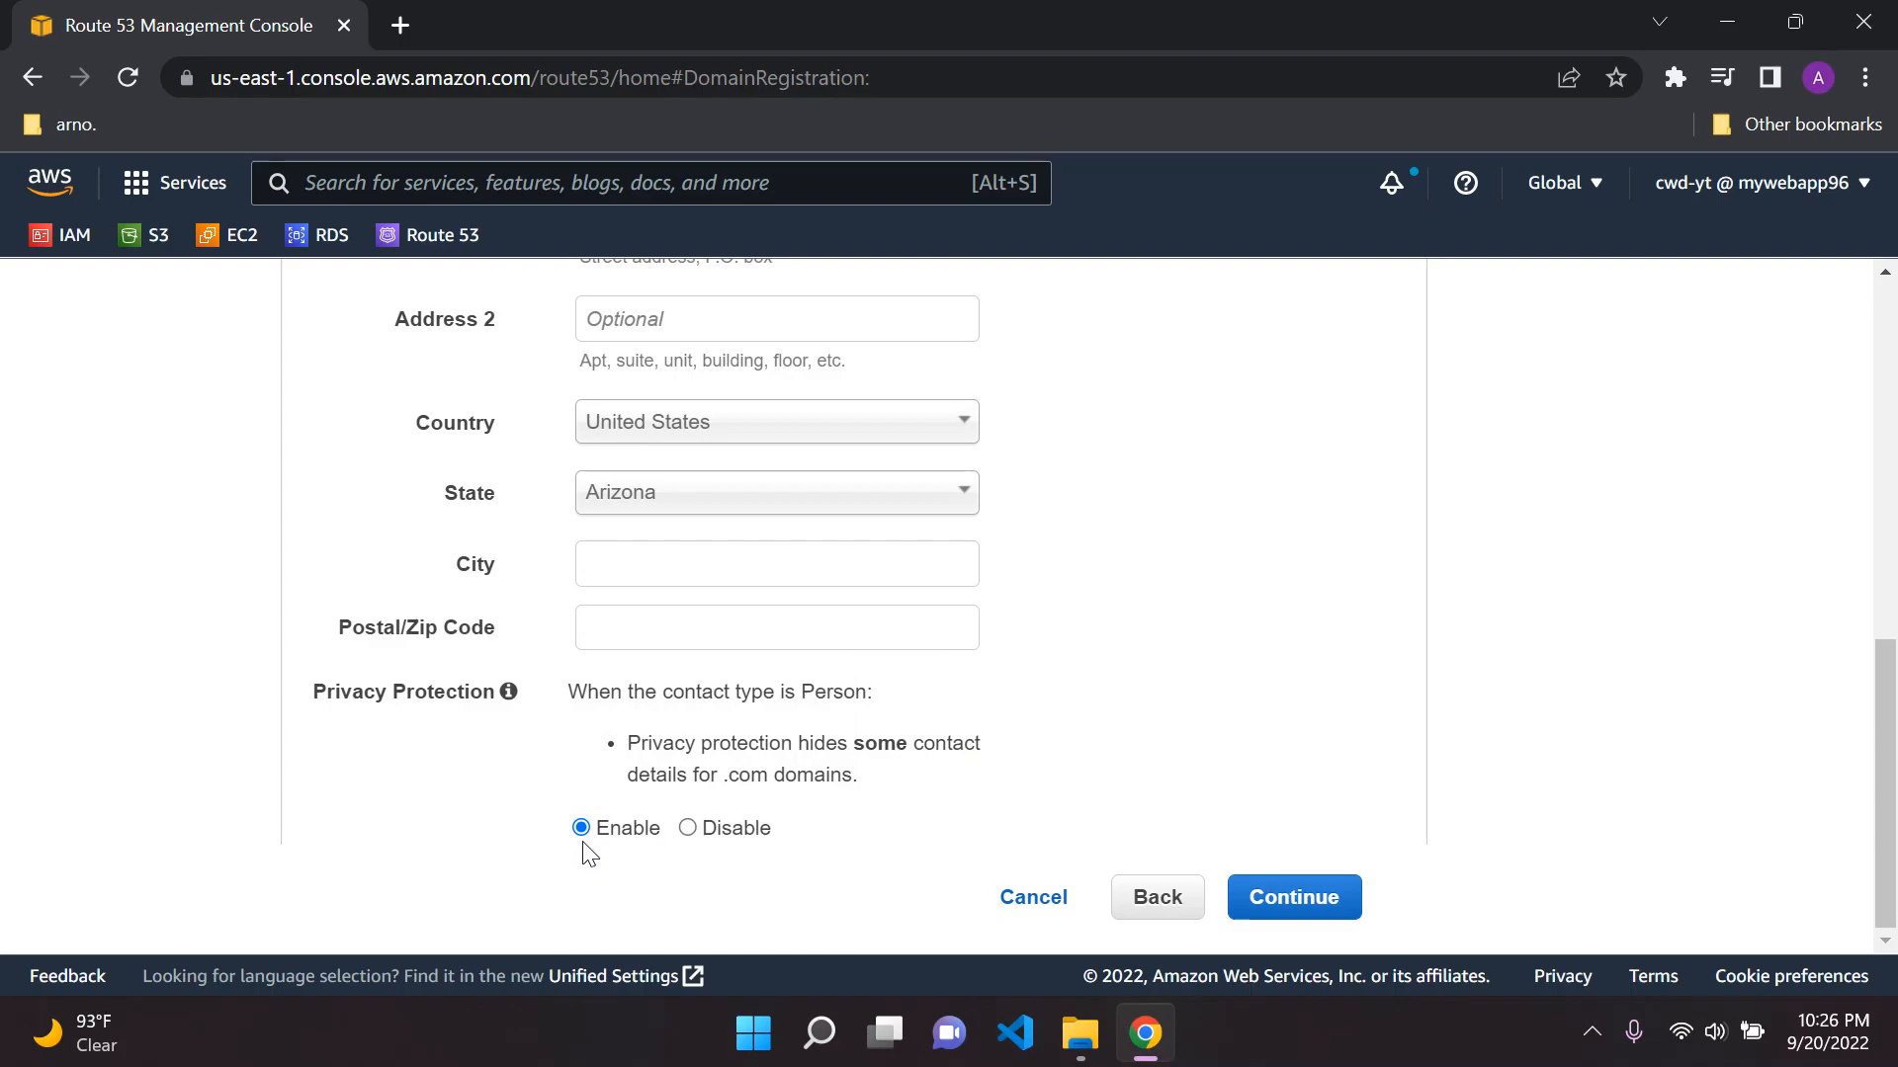
scroll(617, 852, "up", 7)
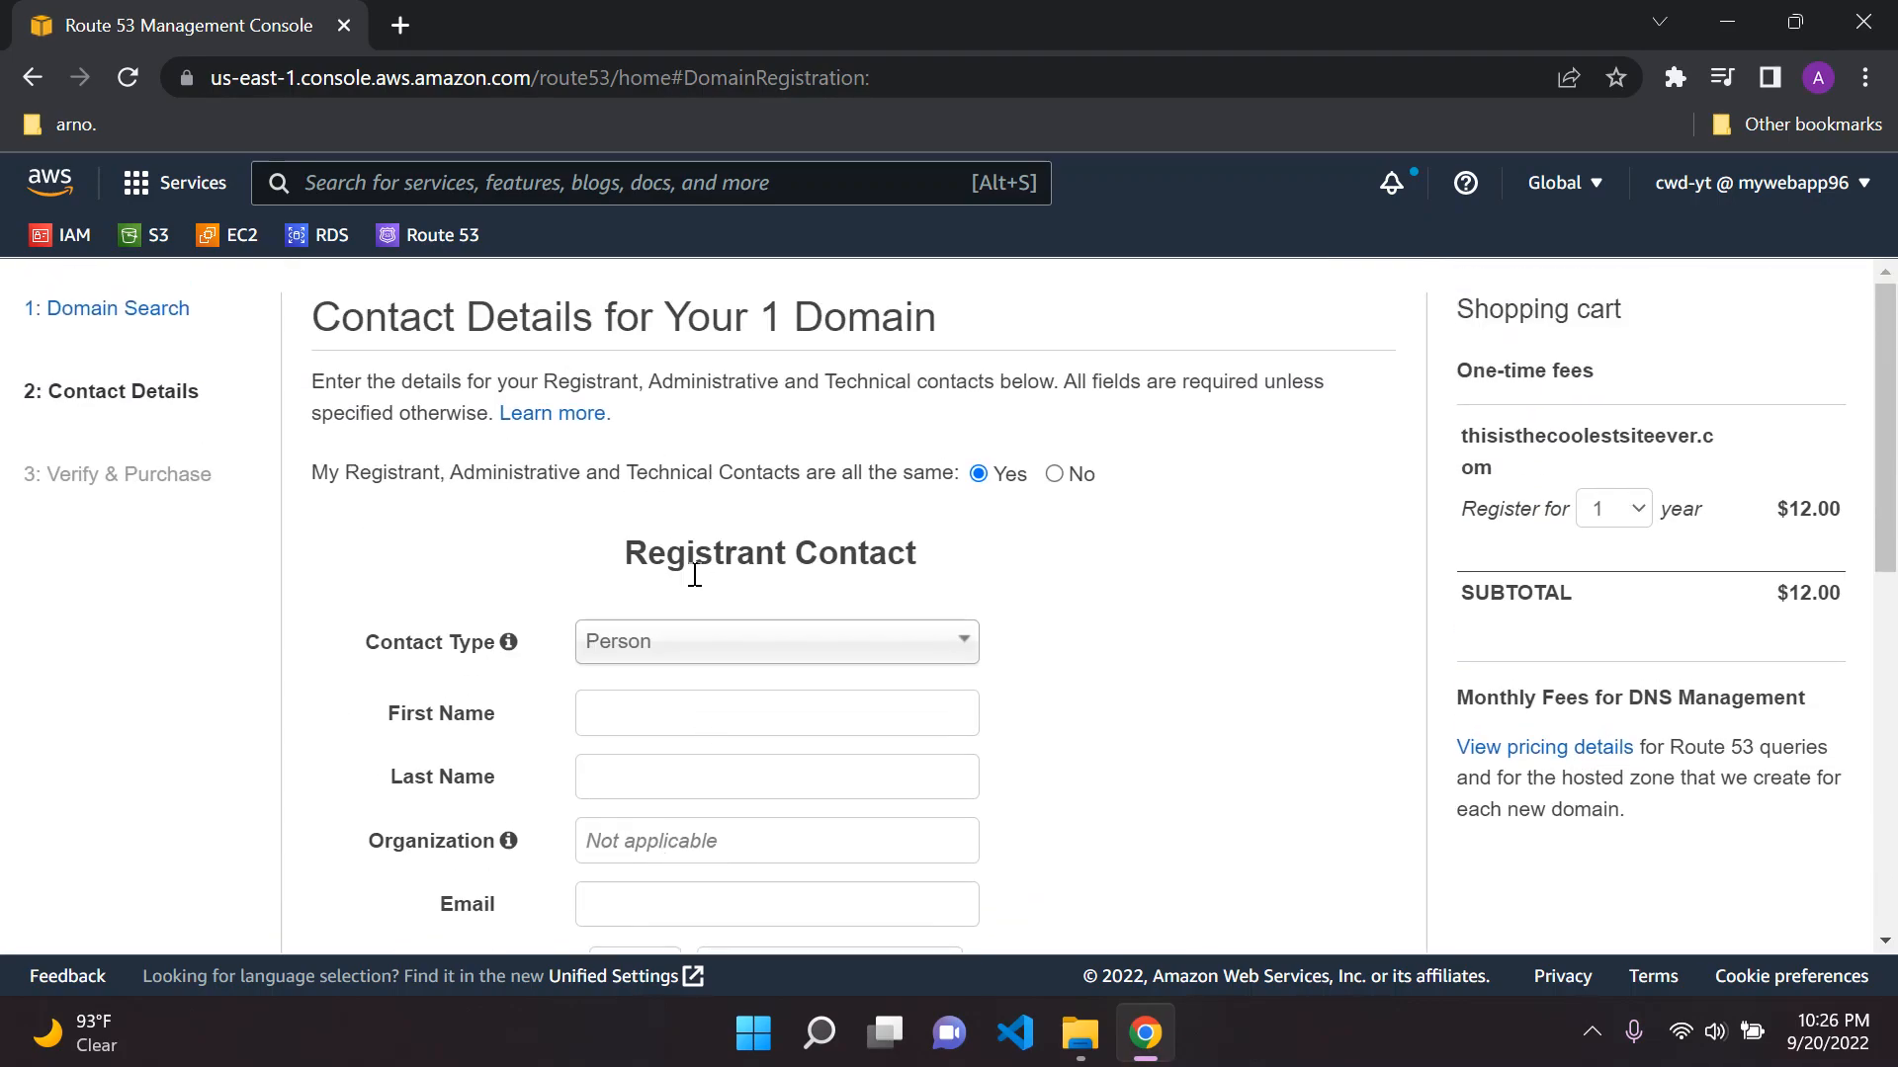
scroll(726, 840, "down", 7)
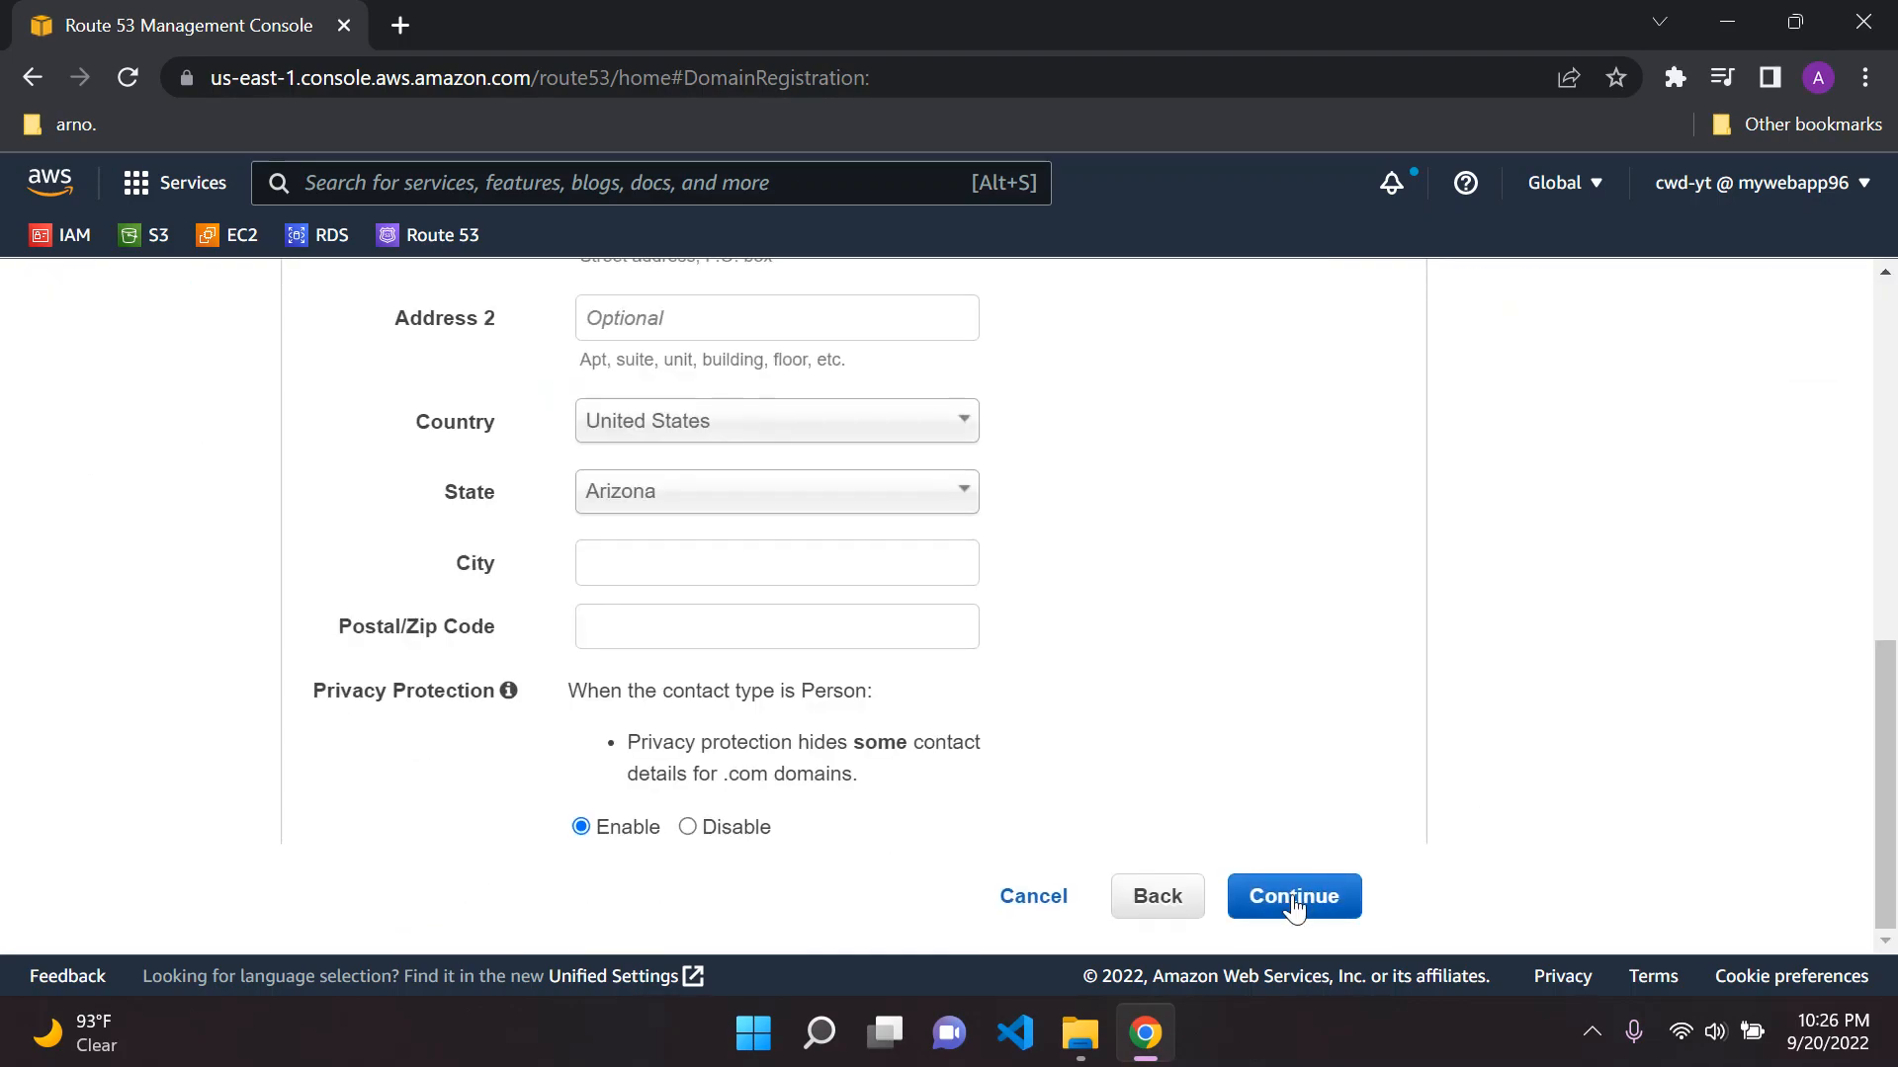
Check the Verify & Purchase stage in the registration outline and try to continue with the contact details left blank
scroll(1164, 712, "up", 7)
left_click_drag(49, 472, 241, 475)
left_click(243, 474)
triple_click(148, 470)
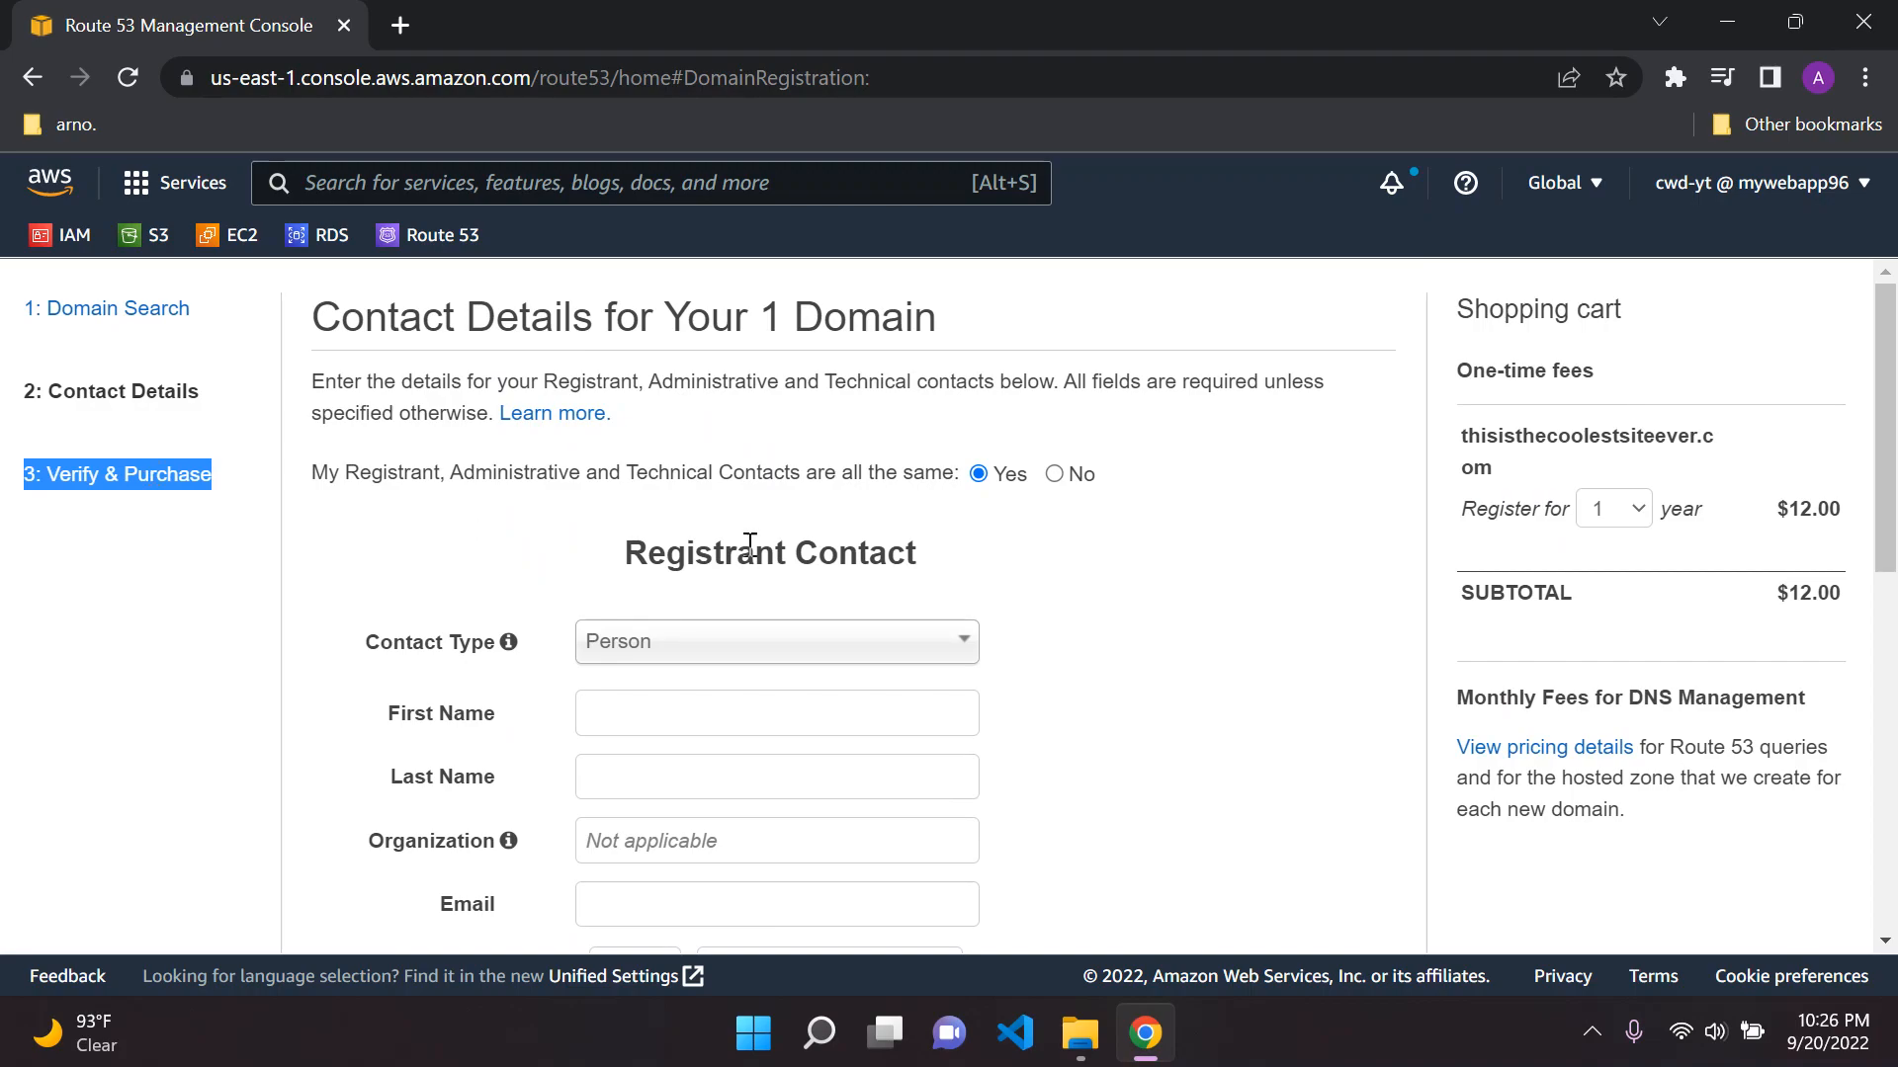
scroll(686, 504, "down", 8)
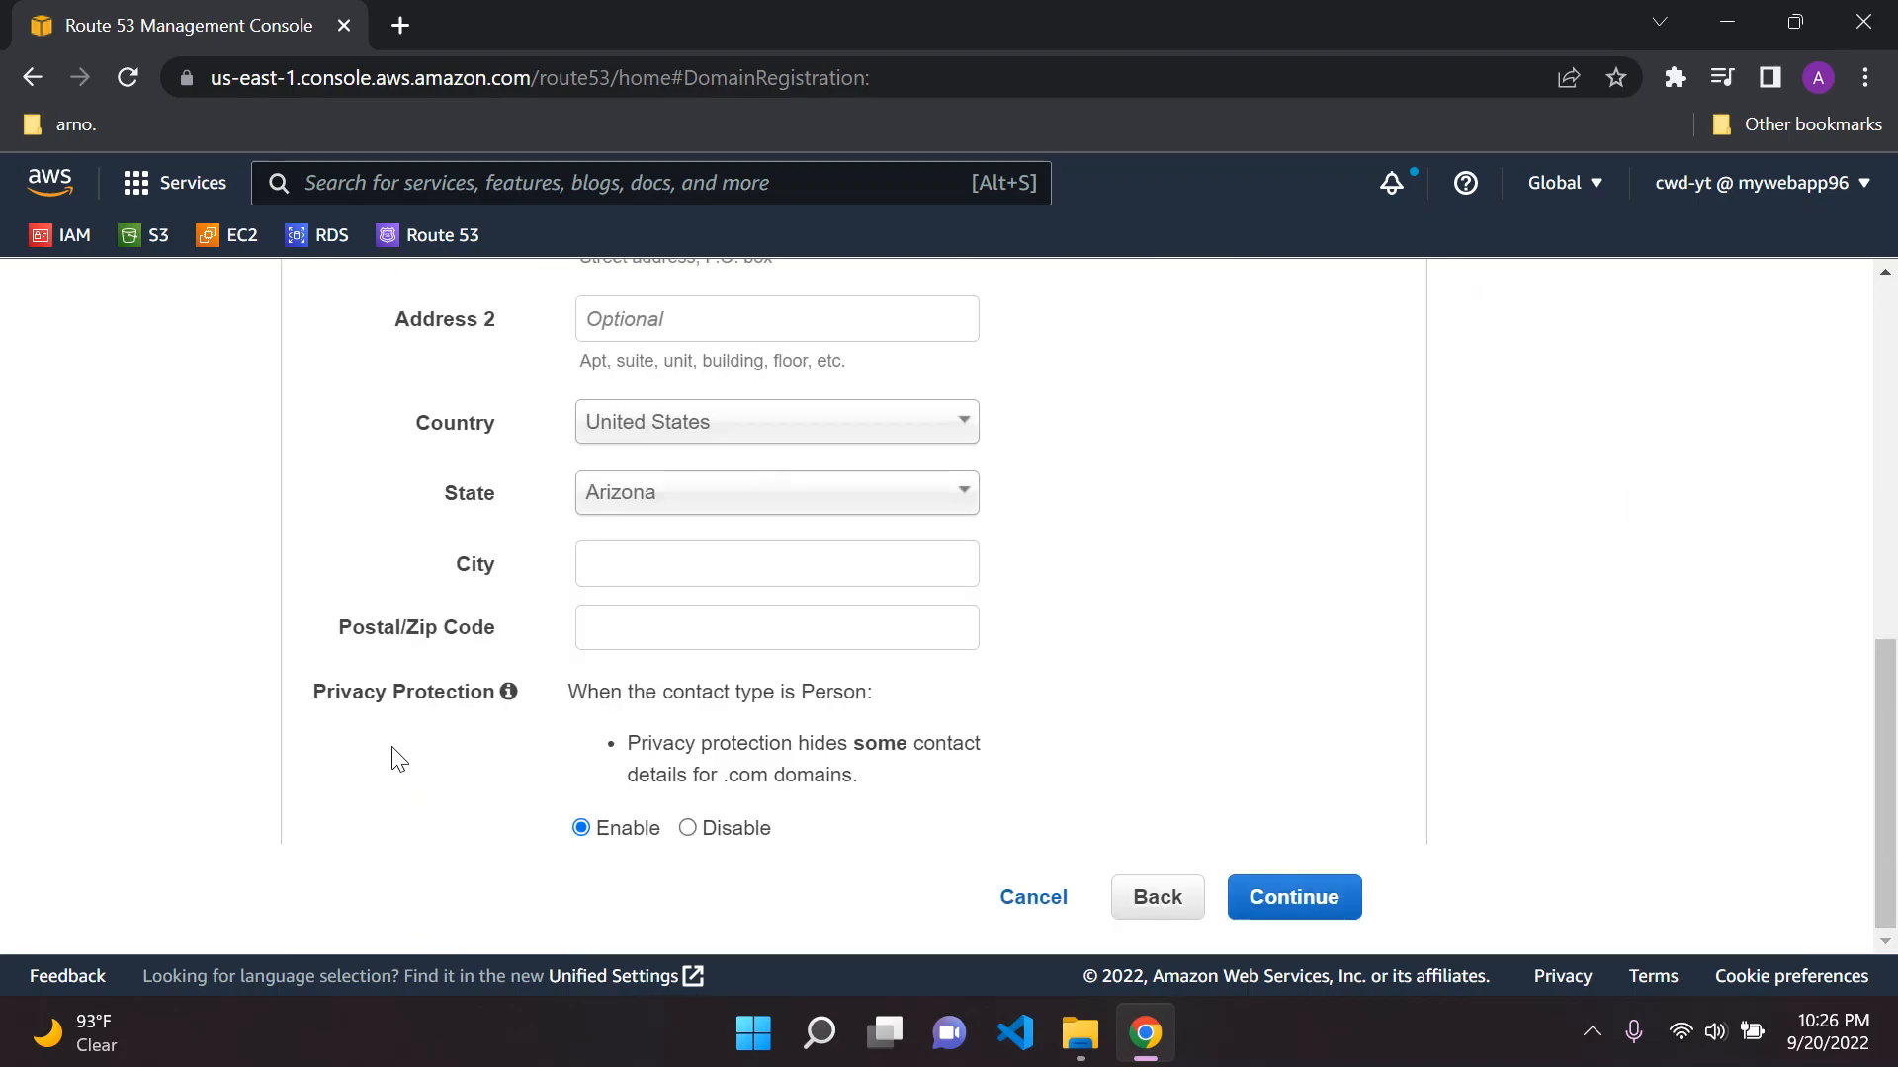
left_click(1292, 894)
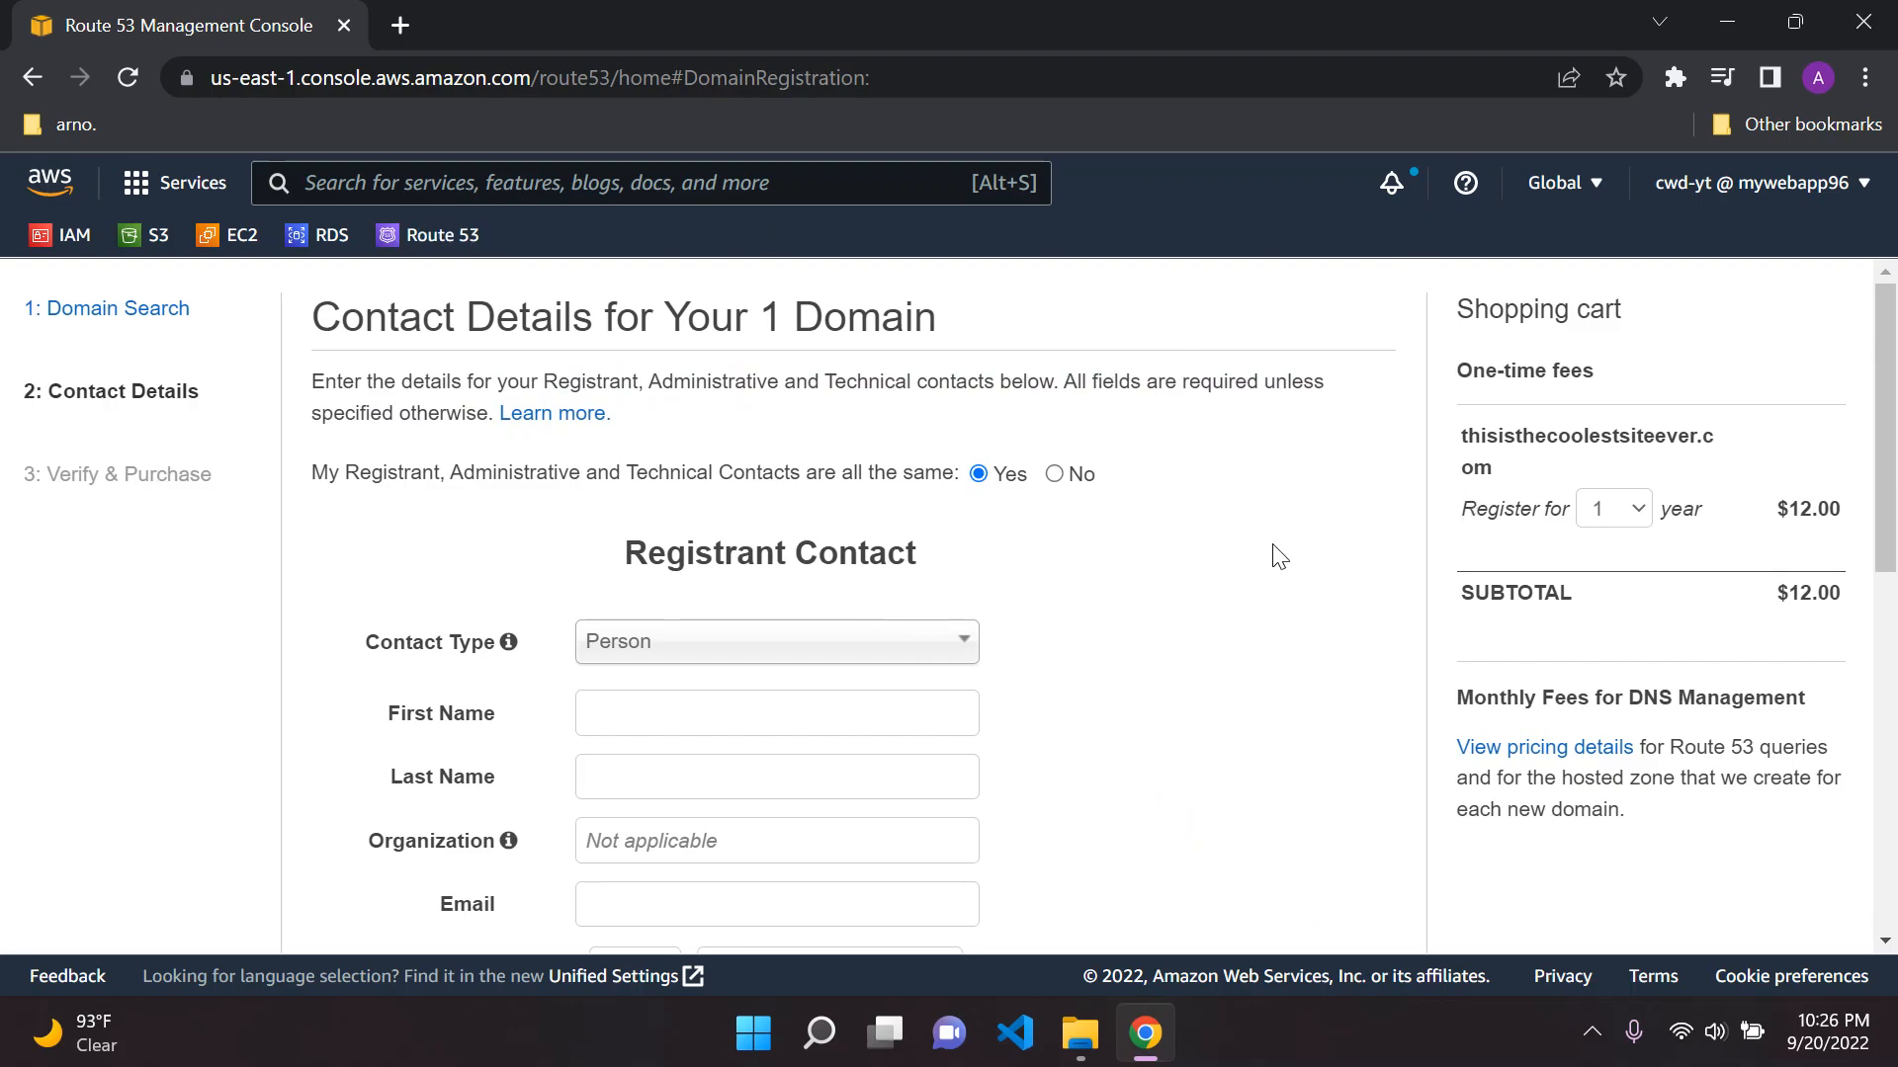
Cancel the domain registration and open the Route 53 dashboard with its navigation pane collapsed
scroll(1255, 554, "down", 8)
left_click(1033, 897)
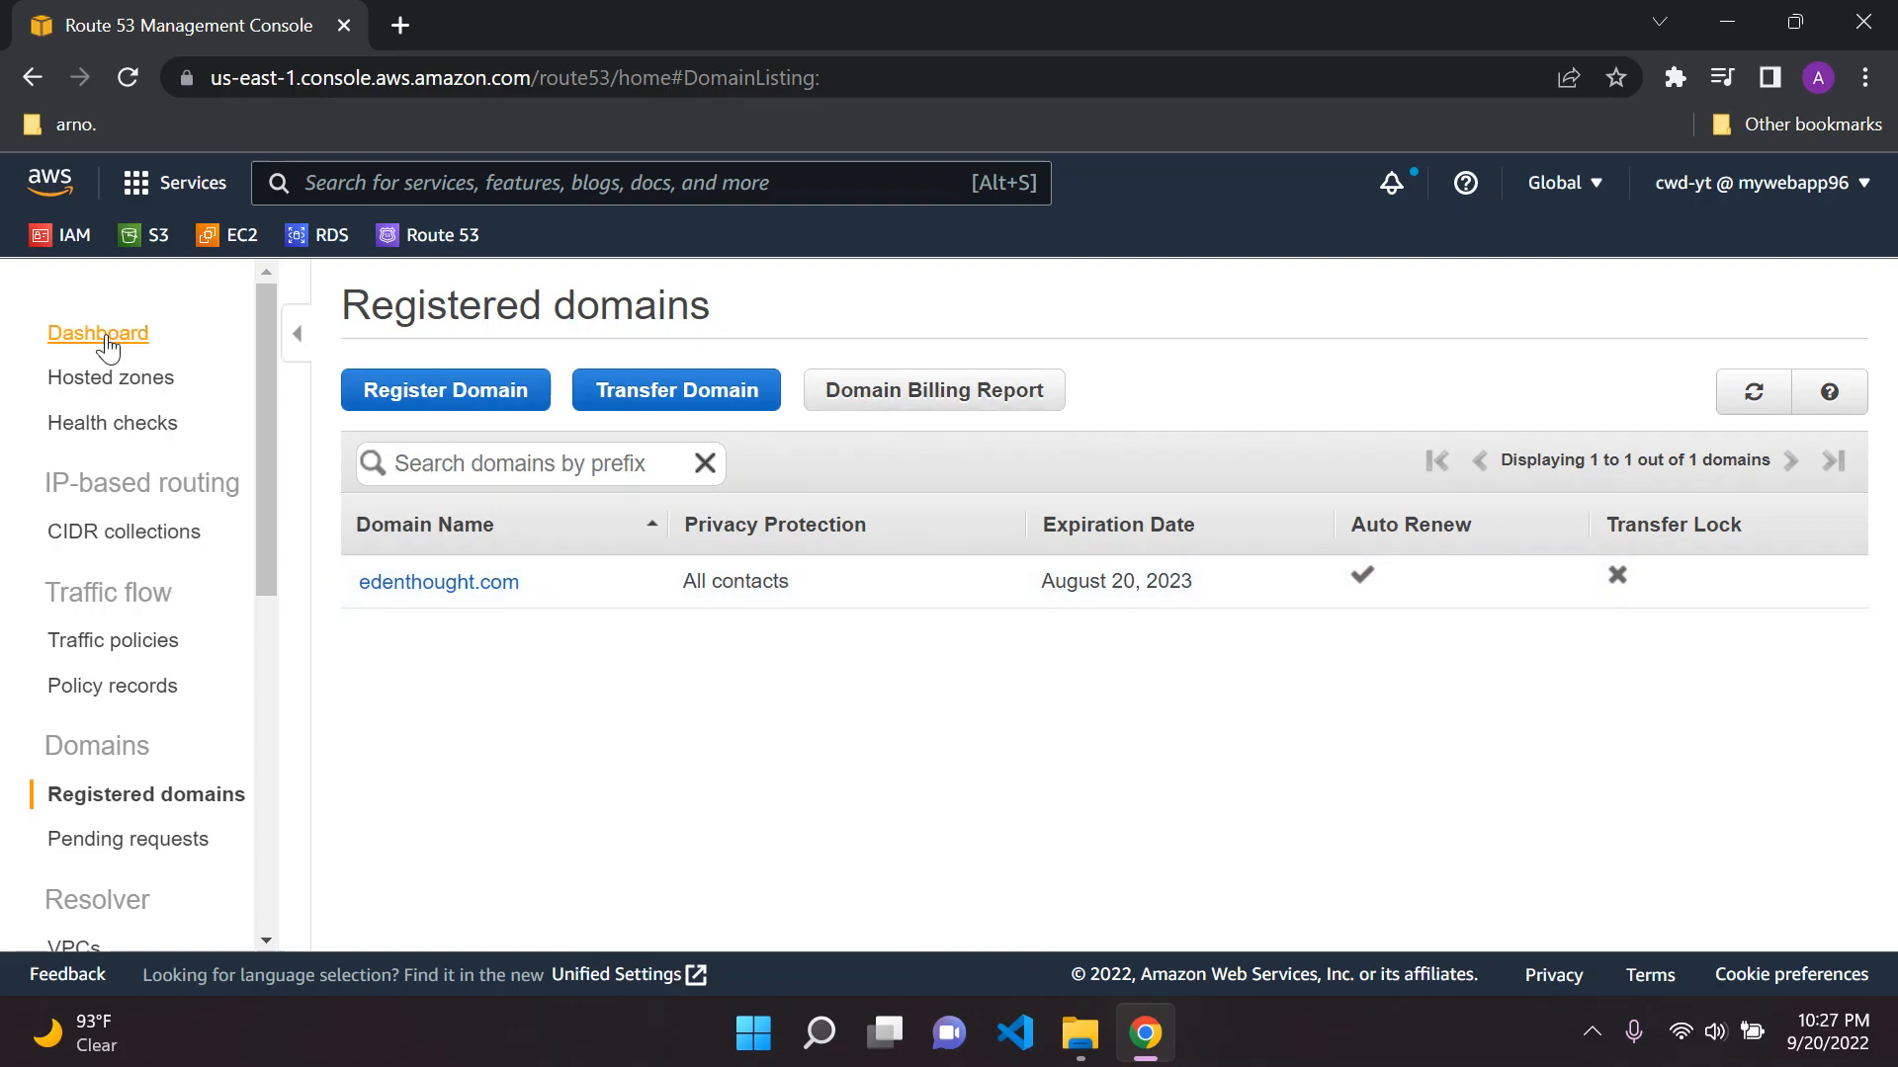
left_click(138, 336)
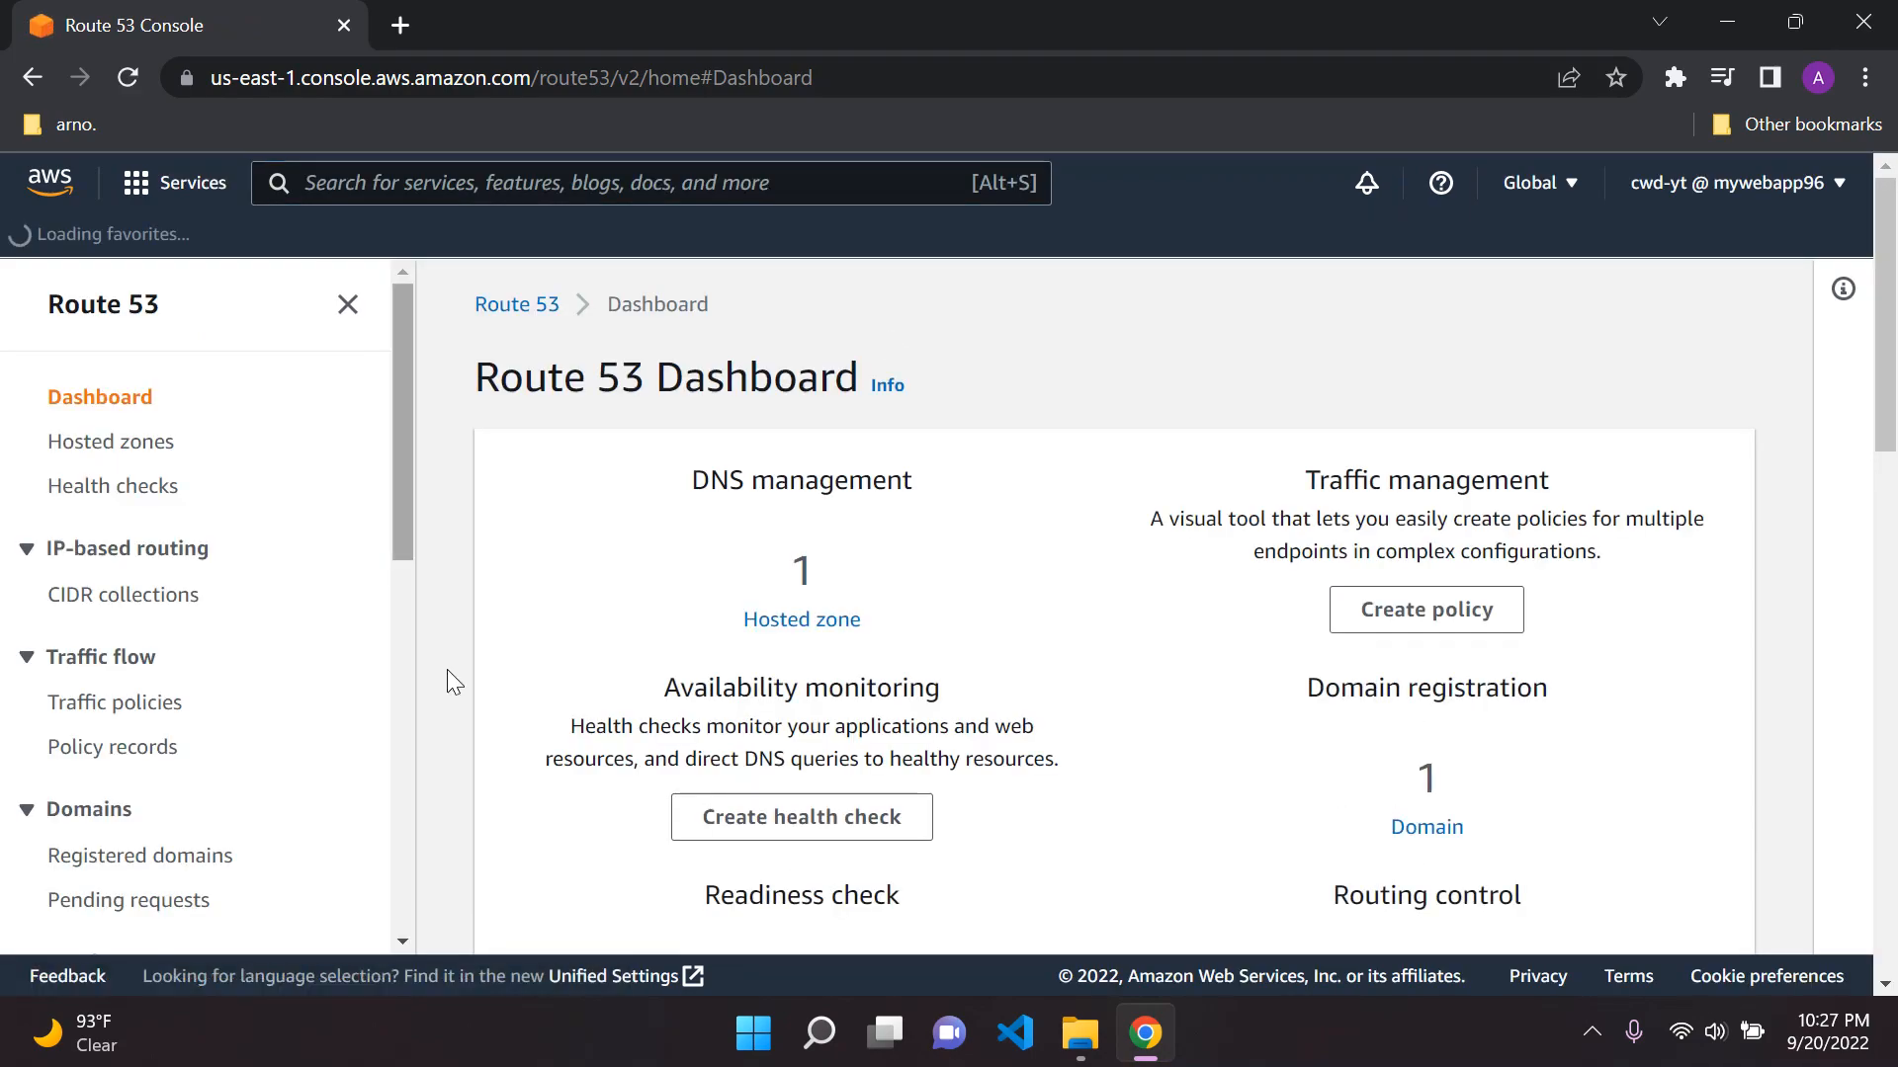
left_click(346, 304)
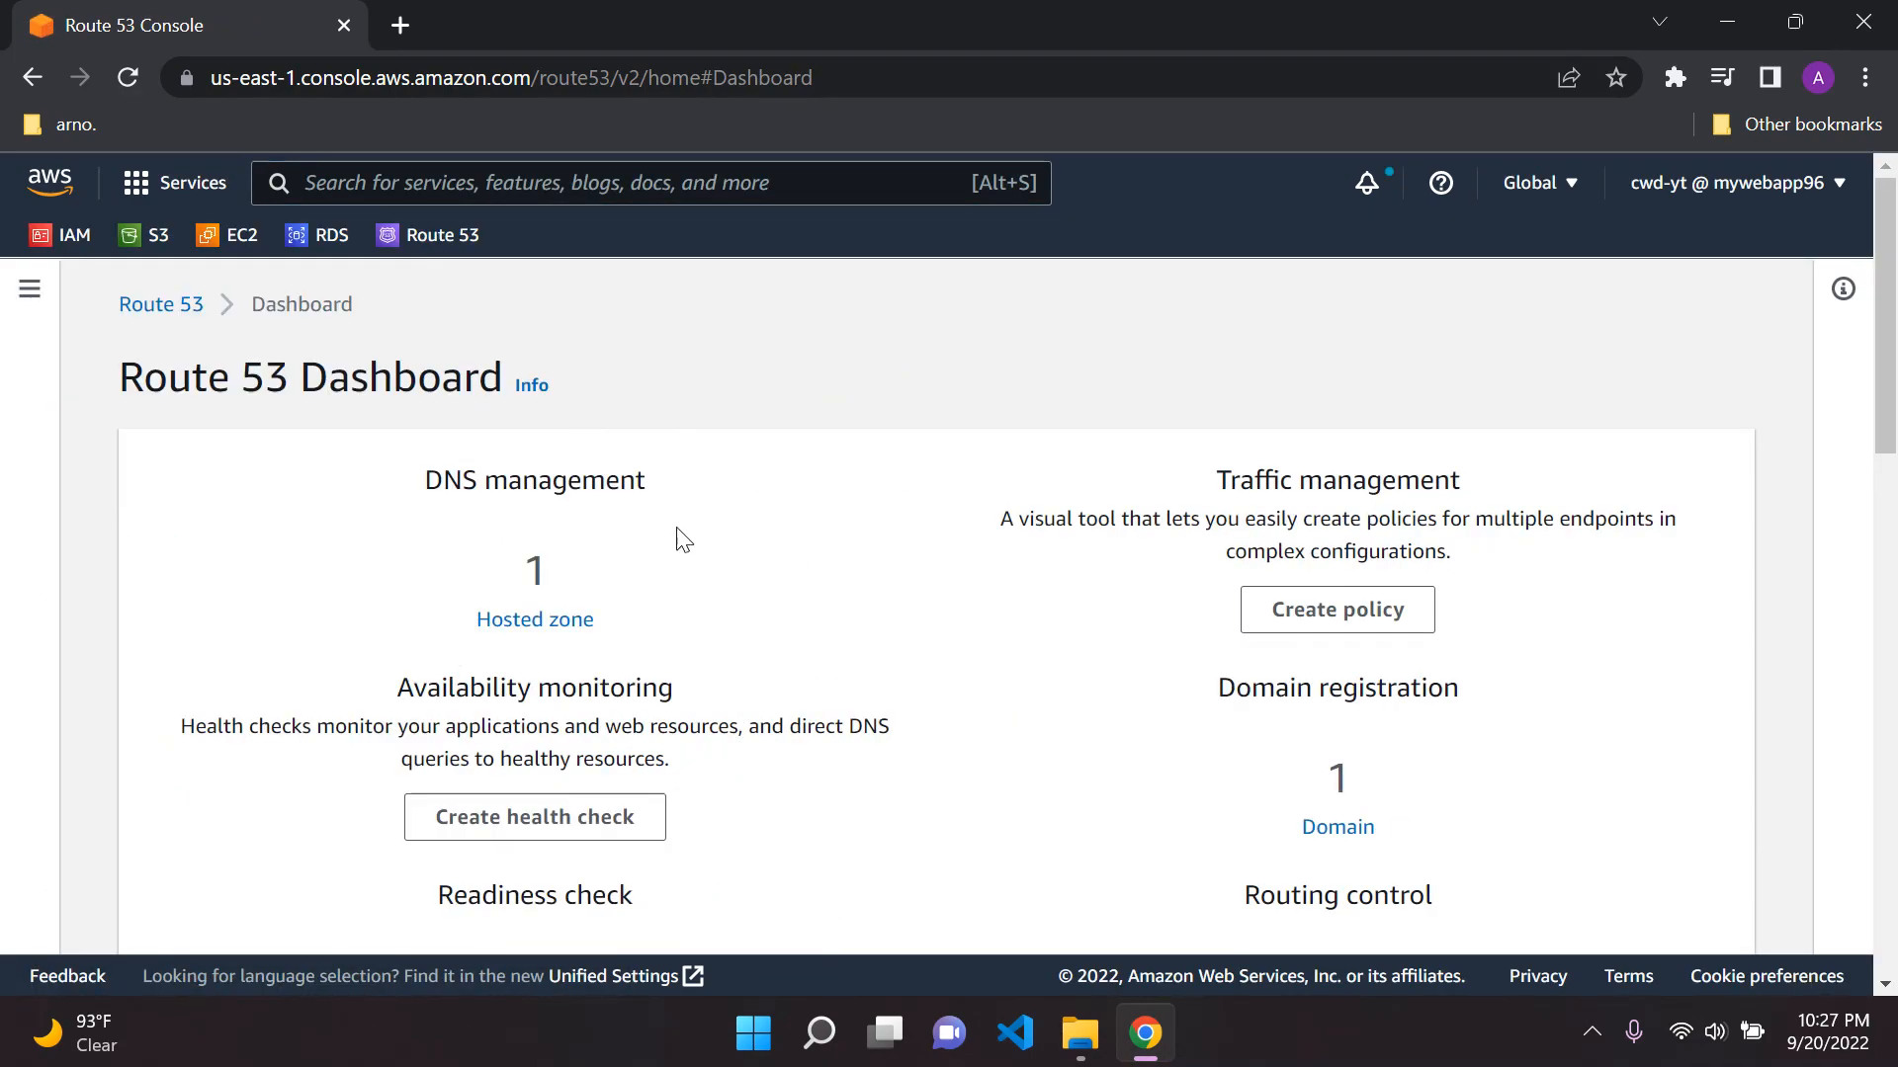
Examine the hosted zone and domain registration summaries on the Route 53 dashboard
left_click_drag(504, 585, 600, 569)
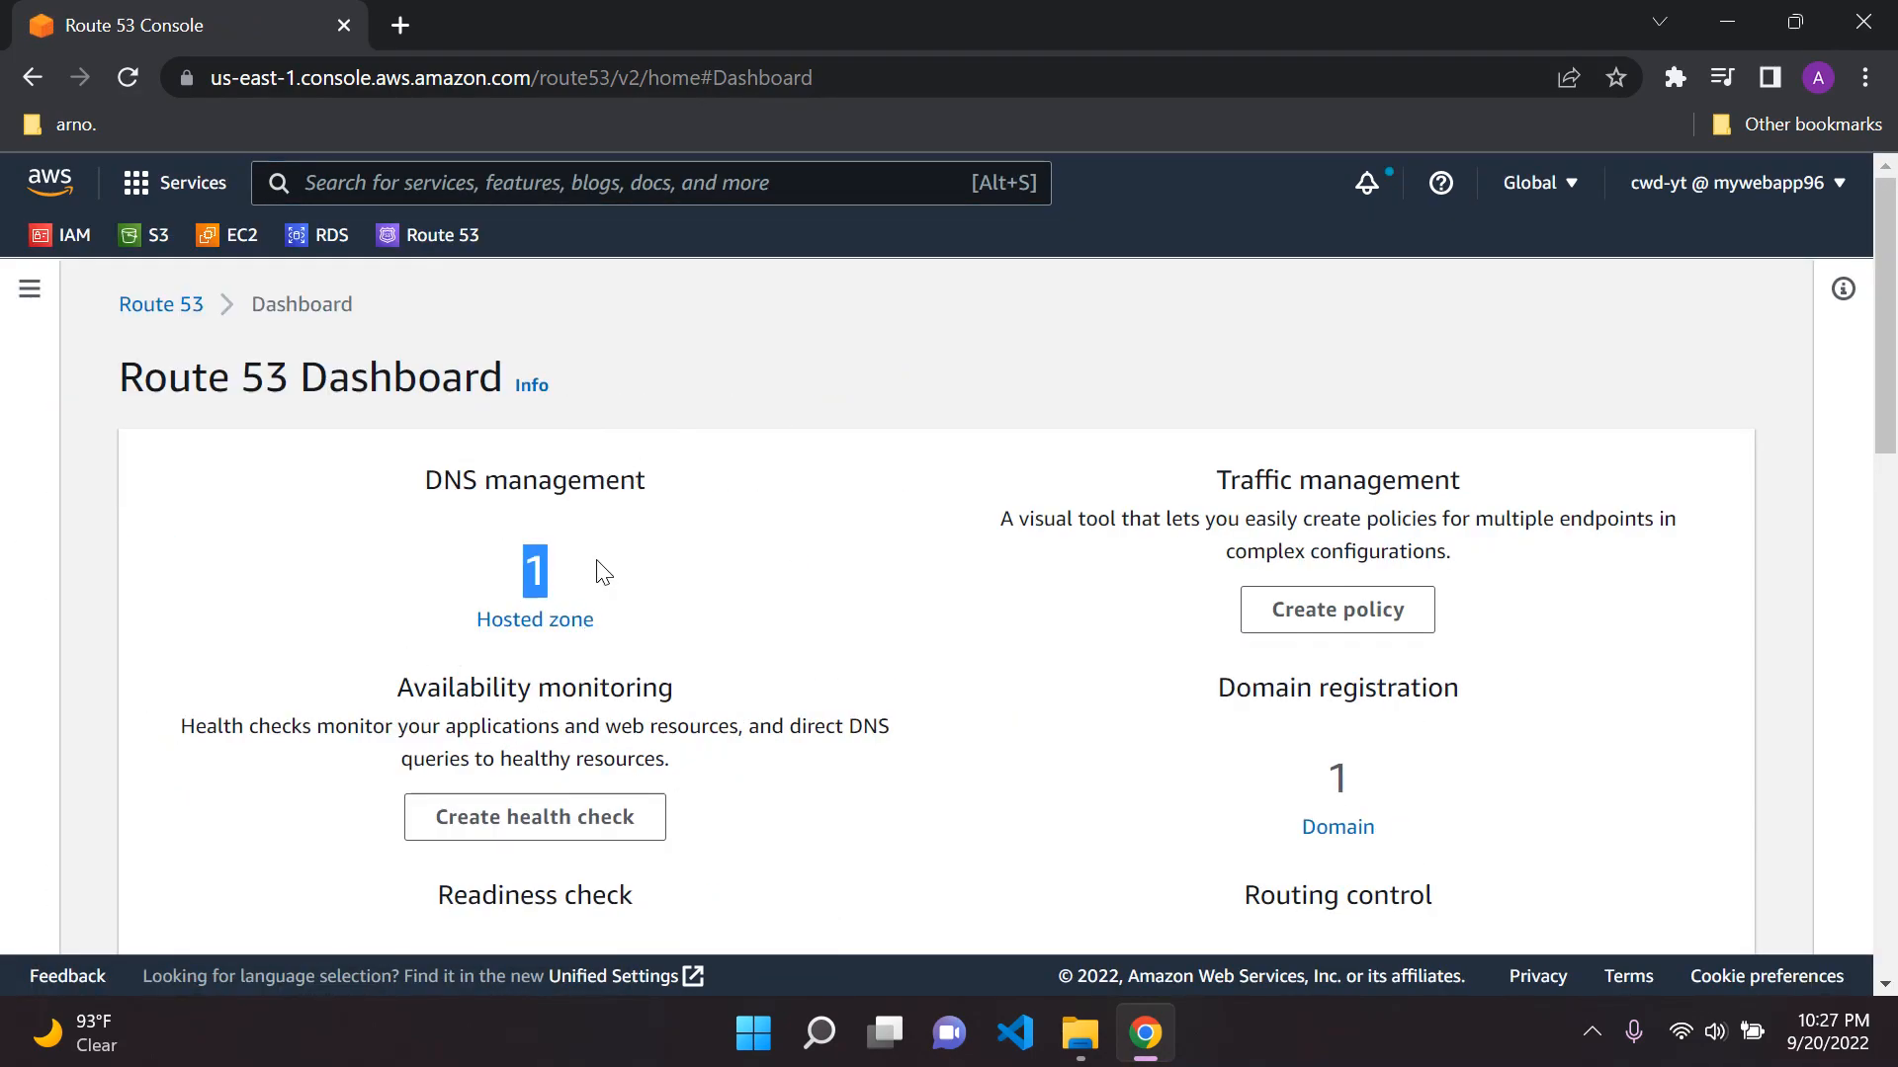
left_click(779, 585)
scroll(1037, 589, "down", 1)
left_click_drag(1211, 542, 1442, 551)
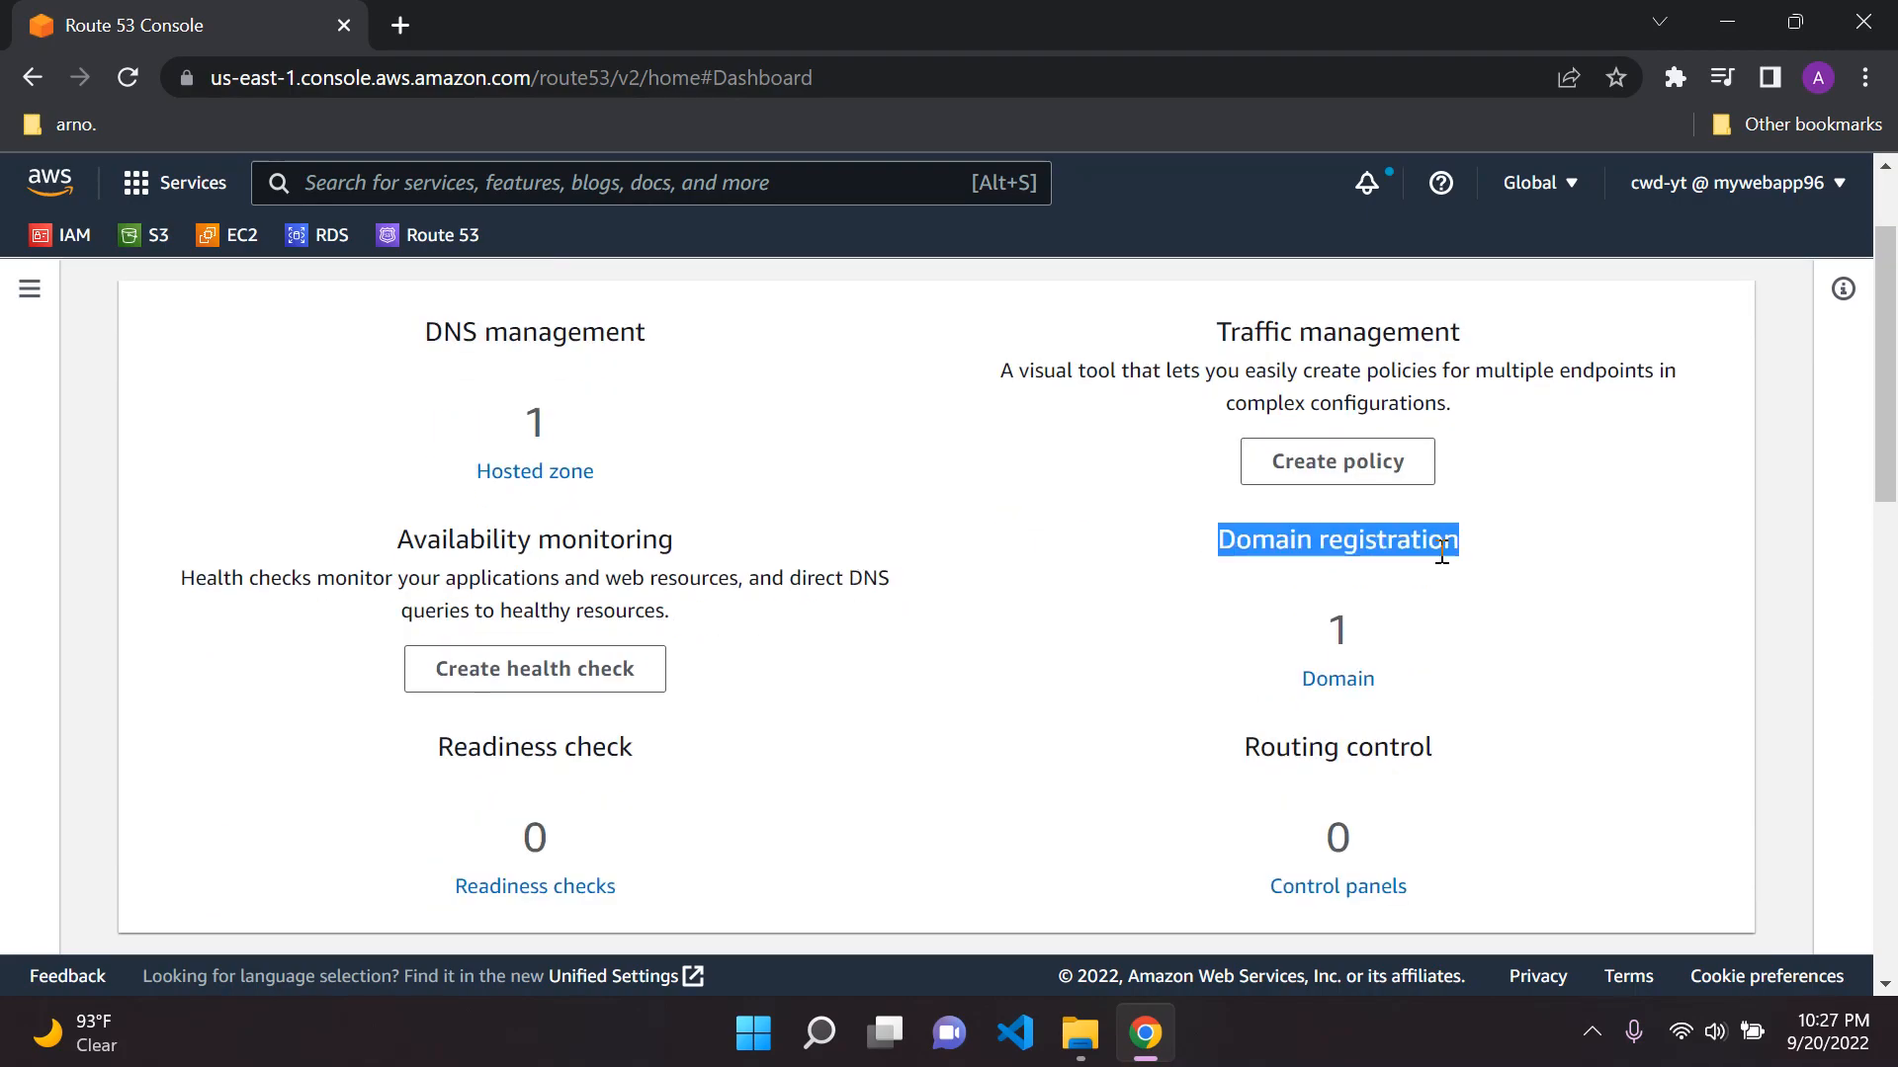
left_click(1346, 591)
left_click_drag(1307, 625, 1416, 628)
left_click(1455, 622)
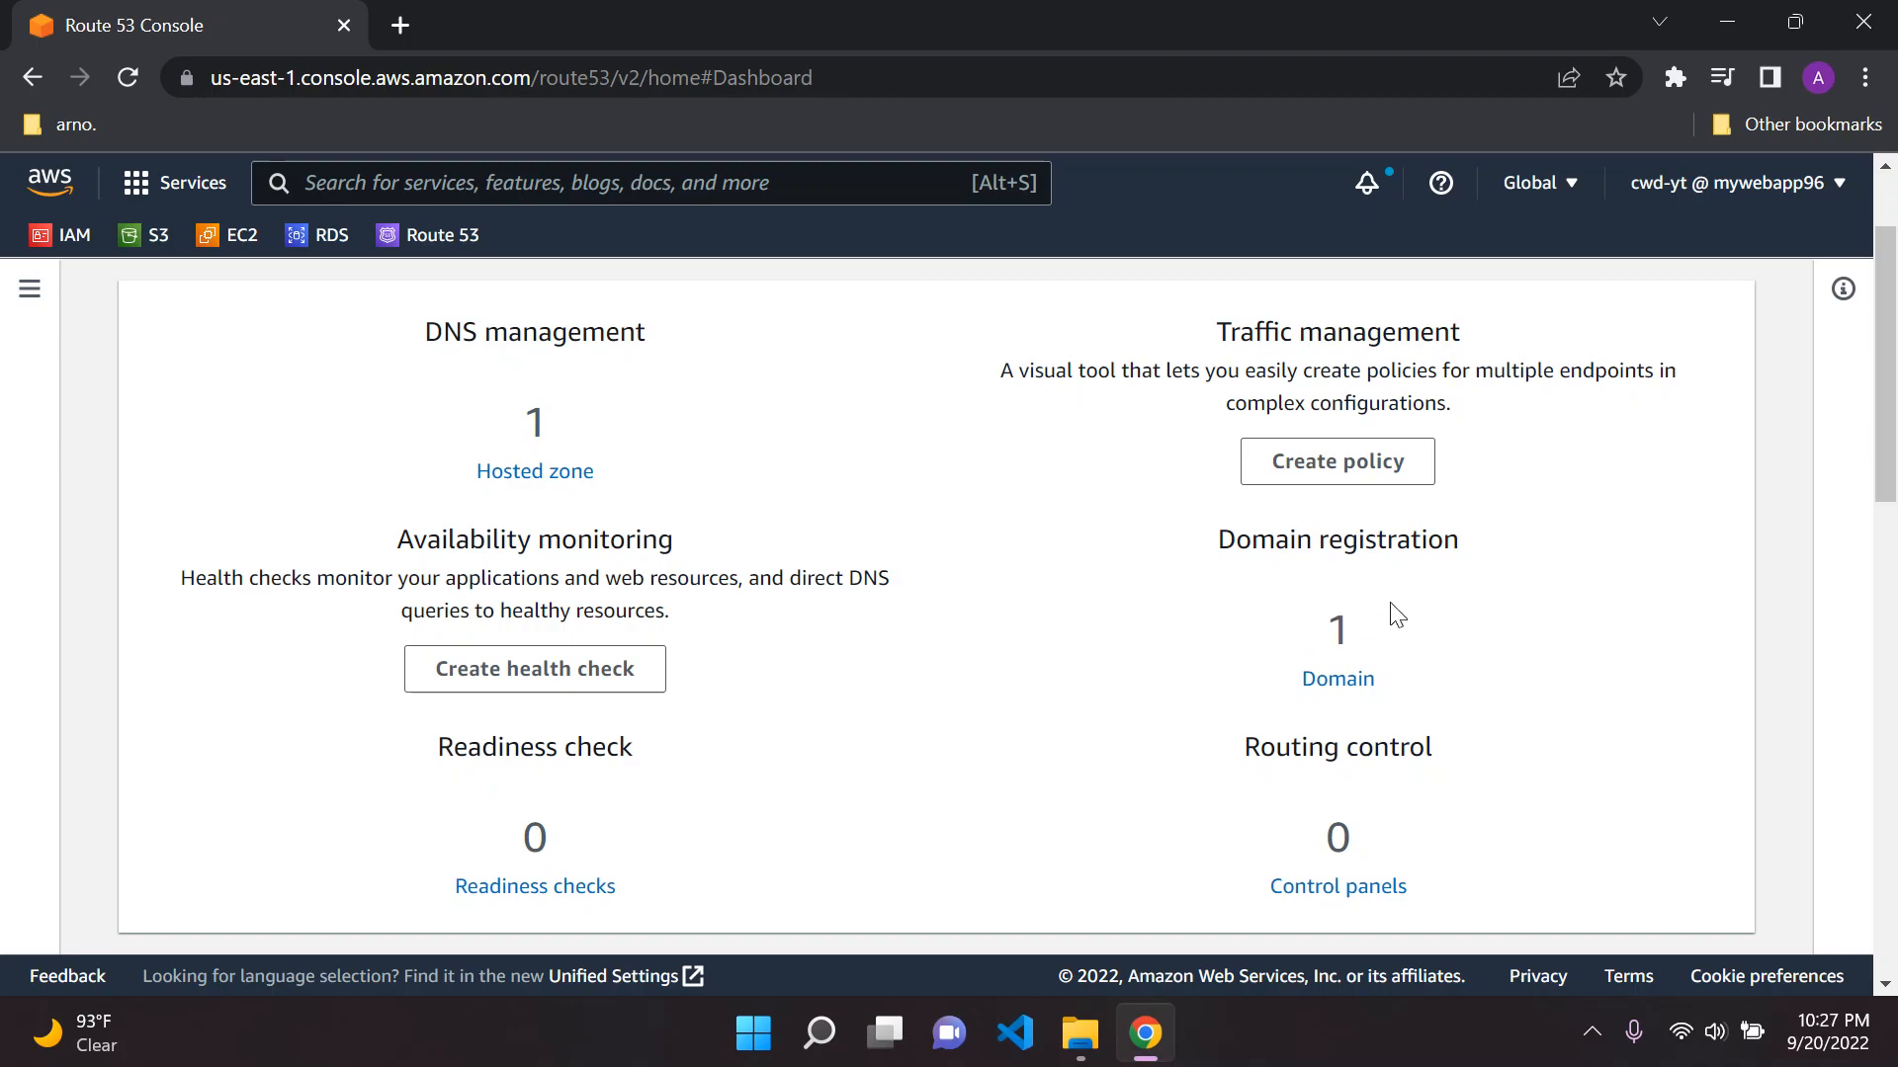
scroll(1038, 682, "up", 1)
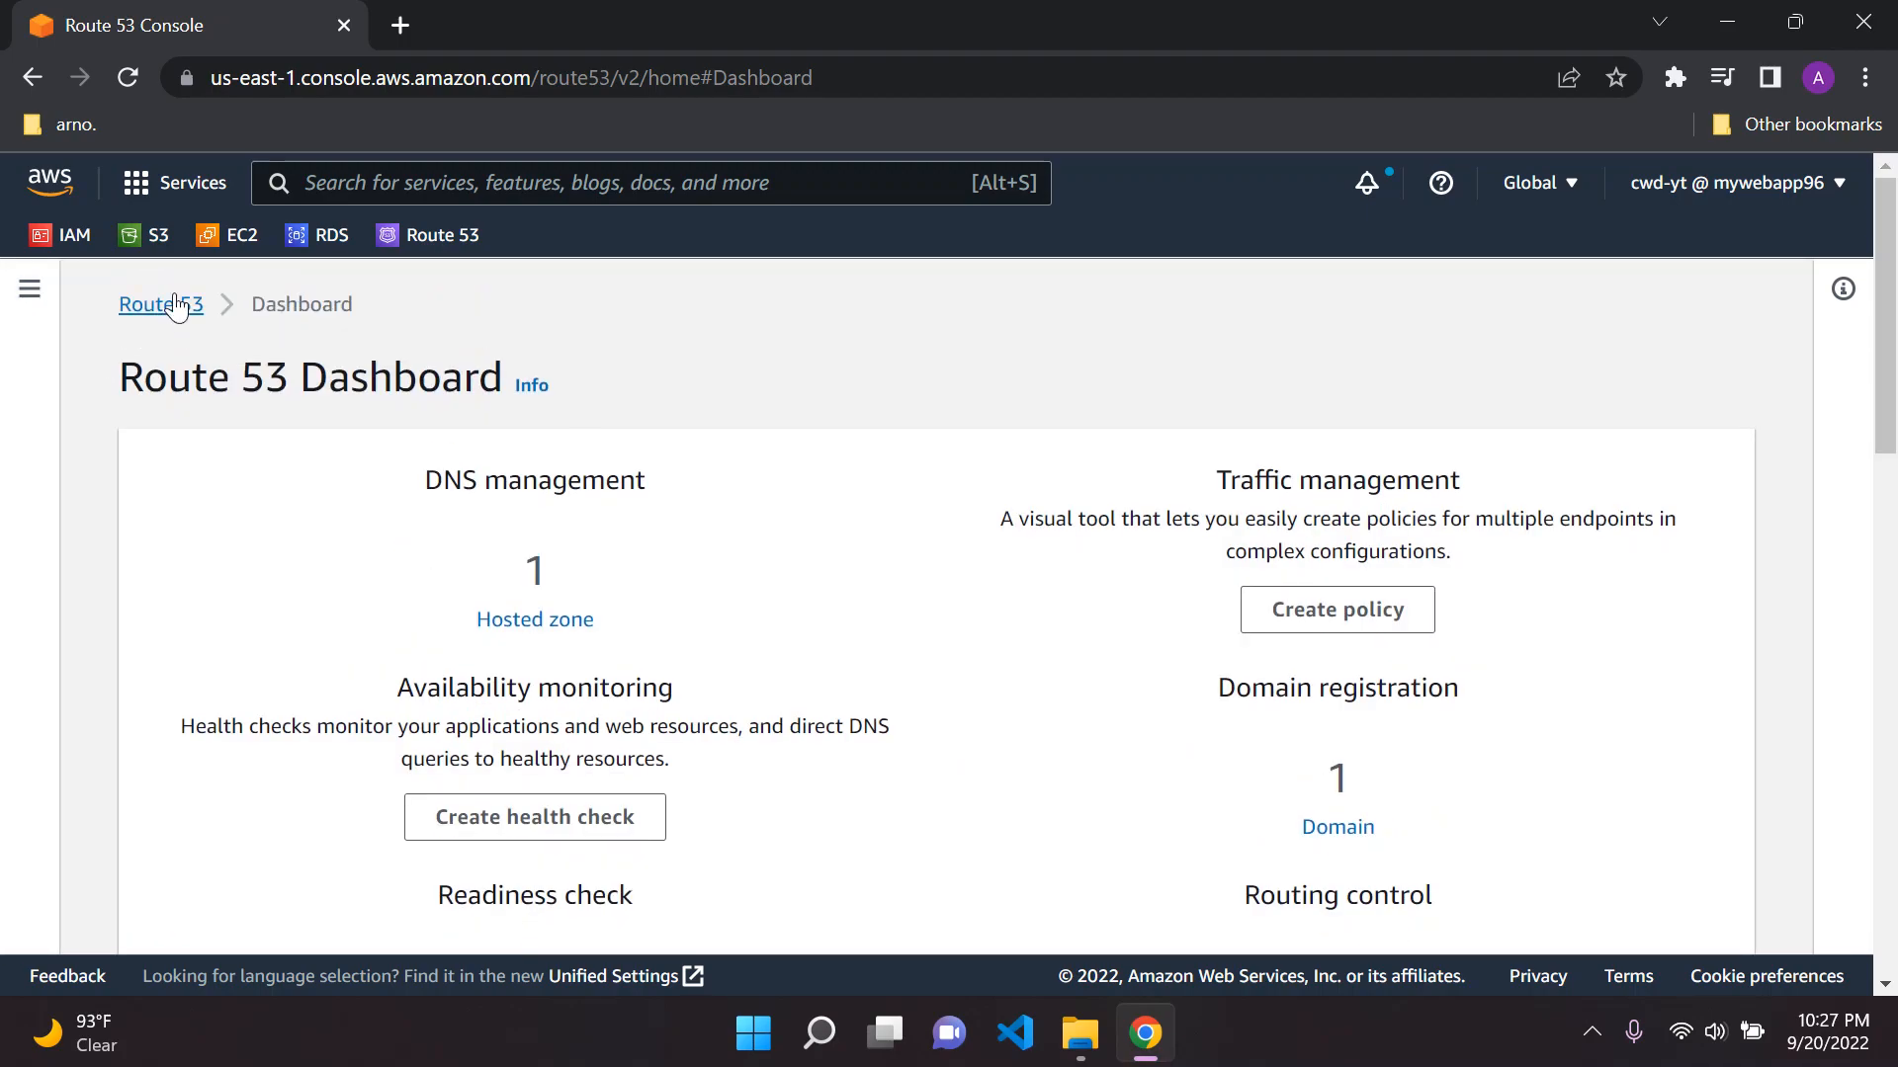